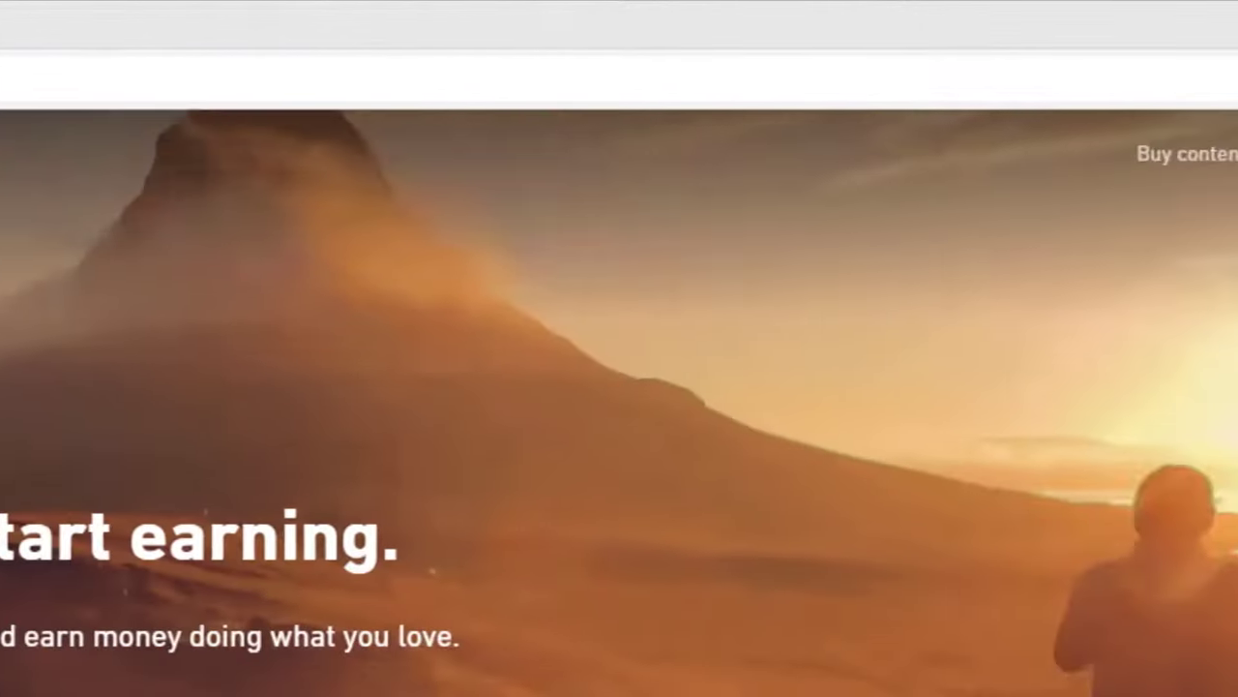
# Sign up as a contributor with the saved details, accepting the age and terms checkbox.
pyautogui.click(1109, 157)
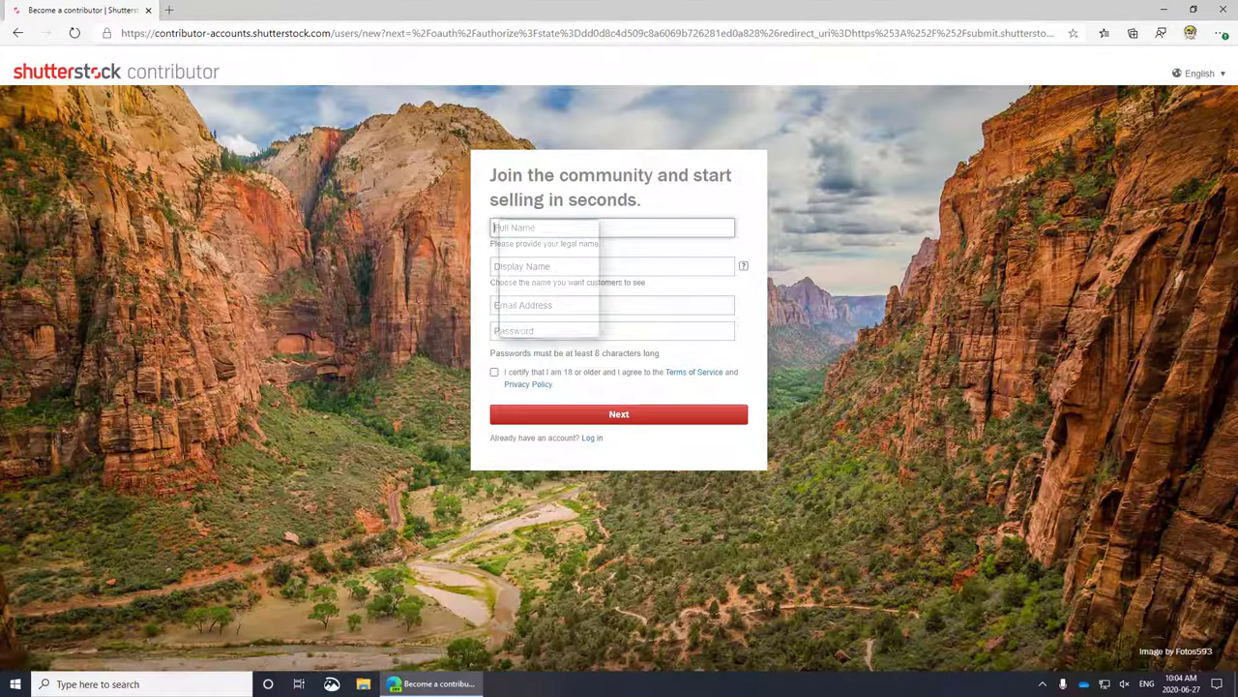
pyautogui.press('Down')
pyautogui.press('Return')
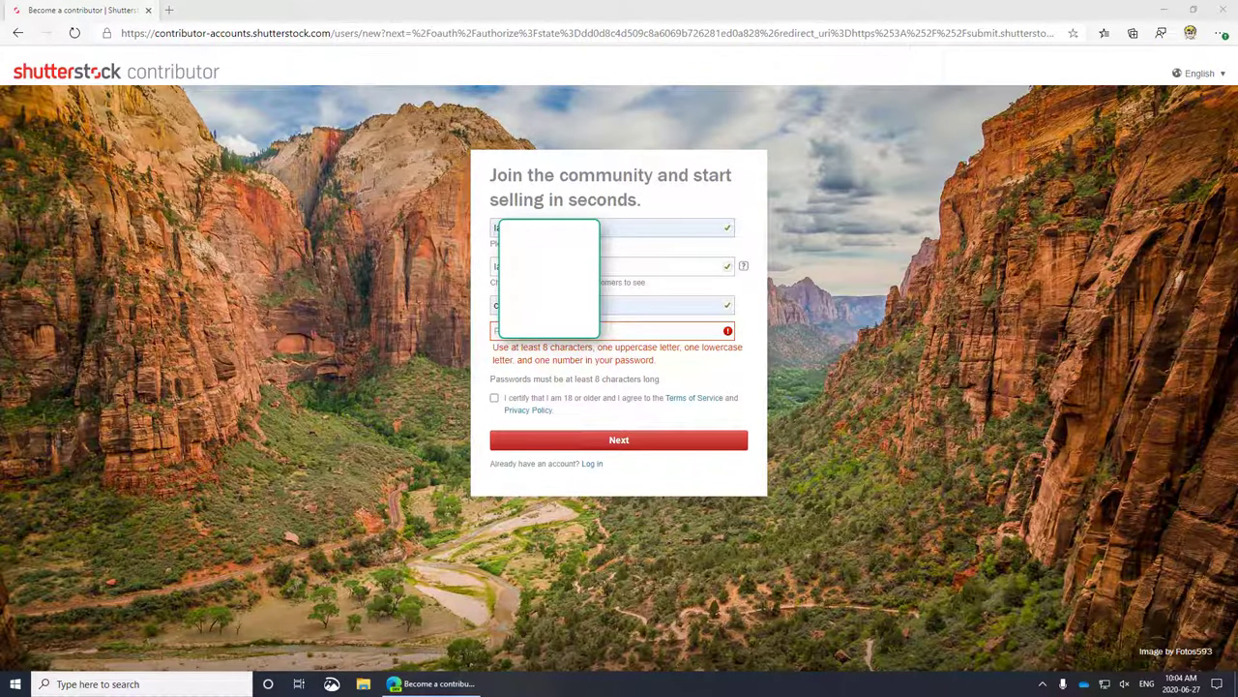
pyautogui.click(493, 371)
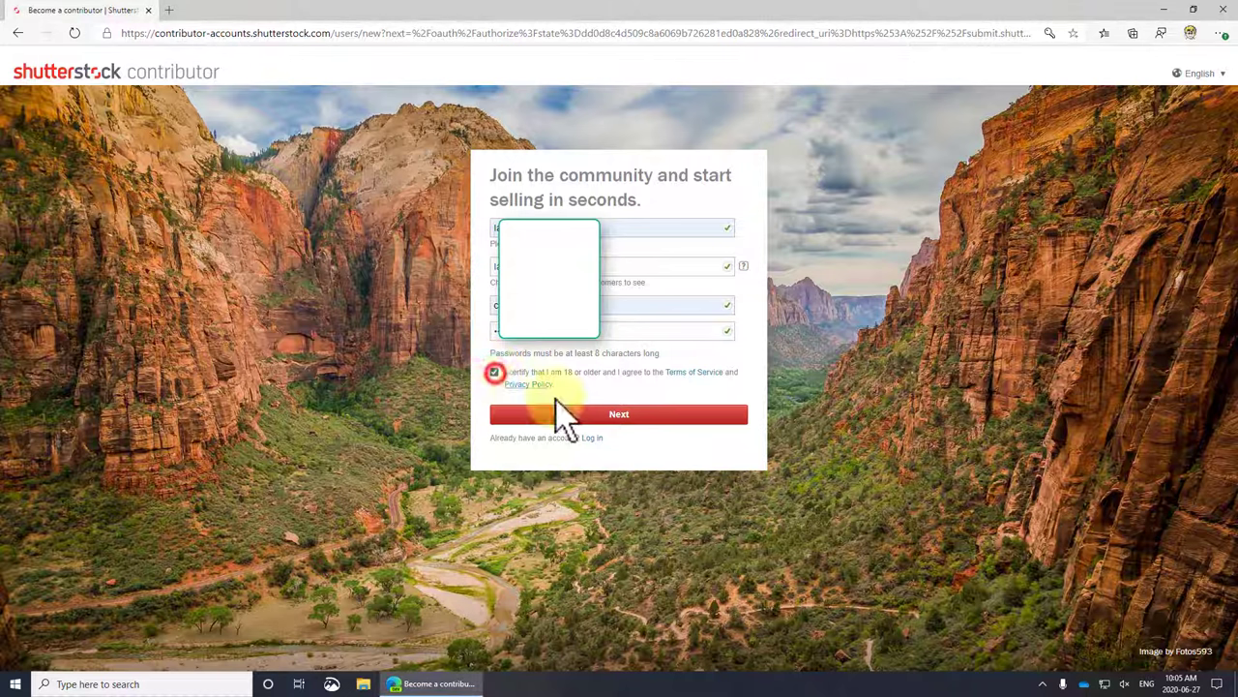
pyautogui.click(634, 416)
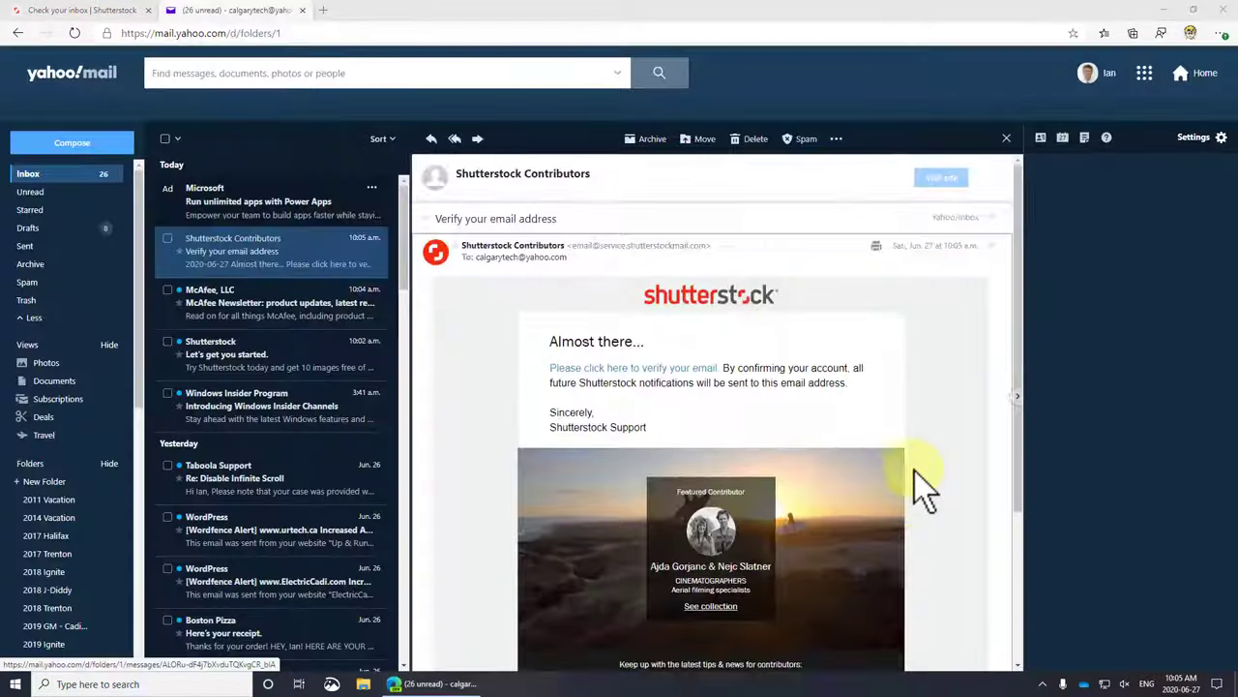
pyautogui.scroll(-2, 918, 479)
pyautogui.scroll(2, 917, 484)
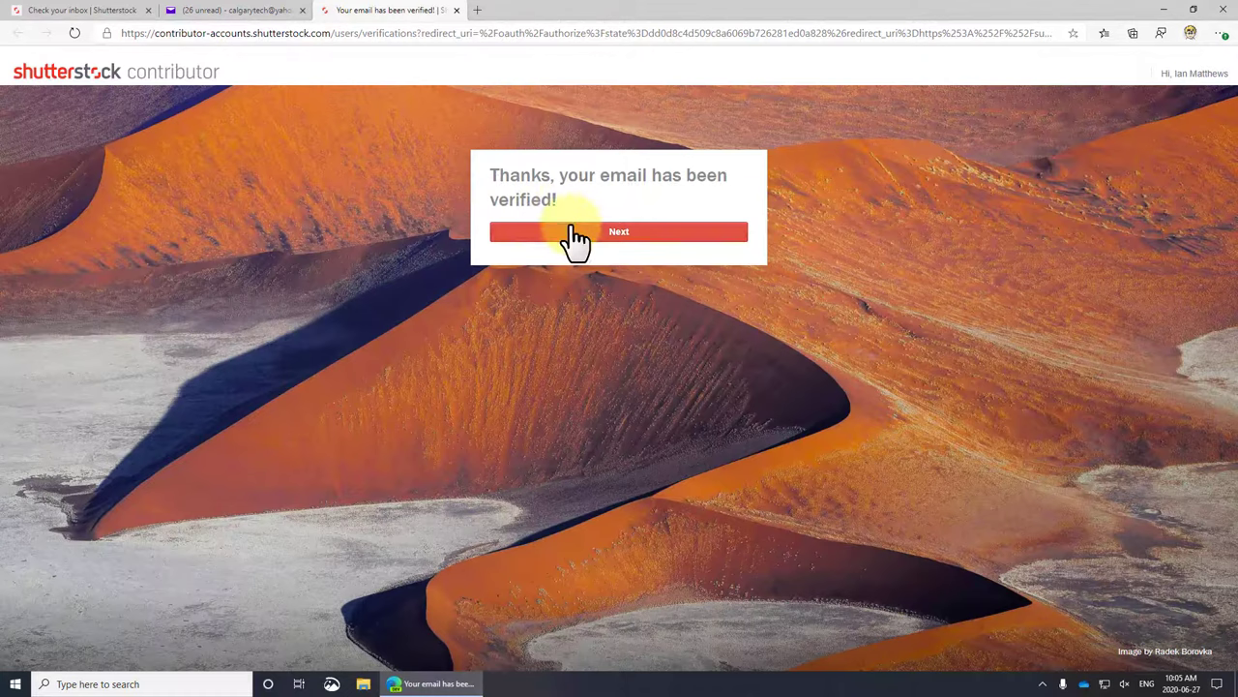
# Continue past the verified-email page and choose Upload images on the welcome screen.
pyautogui.click(573, 233)
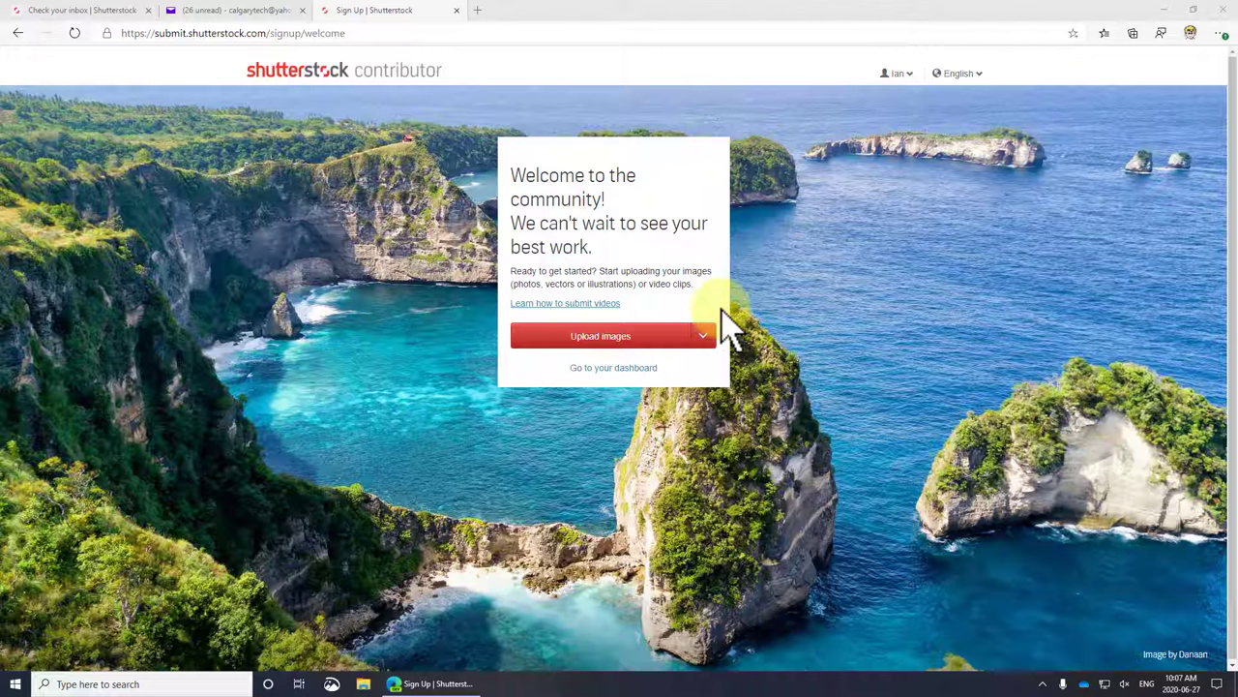
pyautogui.click(630, 347)
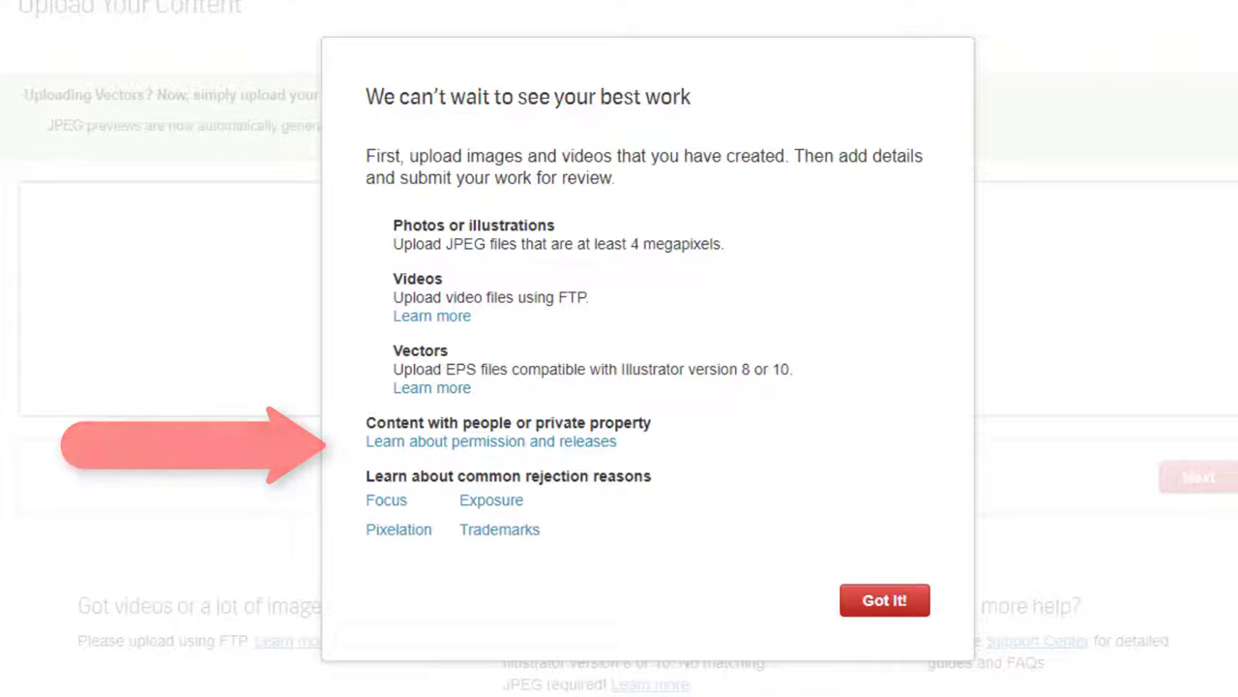
# Upload every photo from 20200418_154958.jpg through 20200626_145617.jpg in the downloads folder.
pyautogui.click(882, 603)
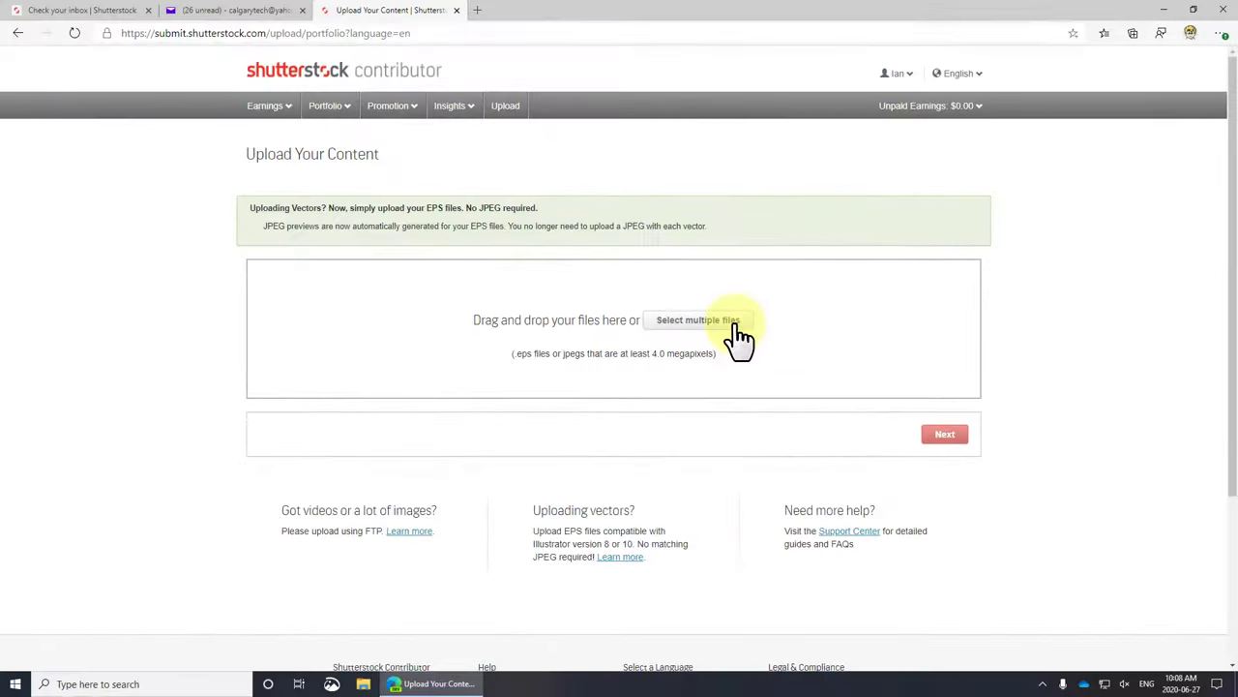
pyautogui.click(753, 318)
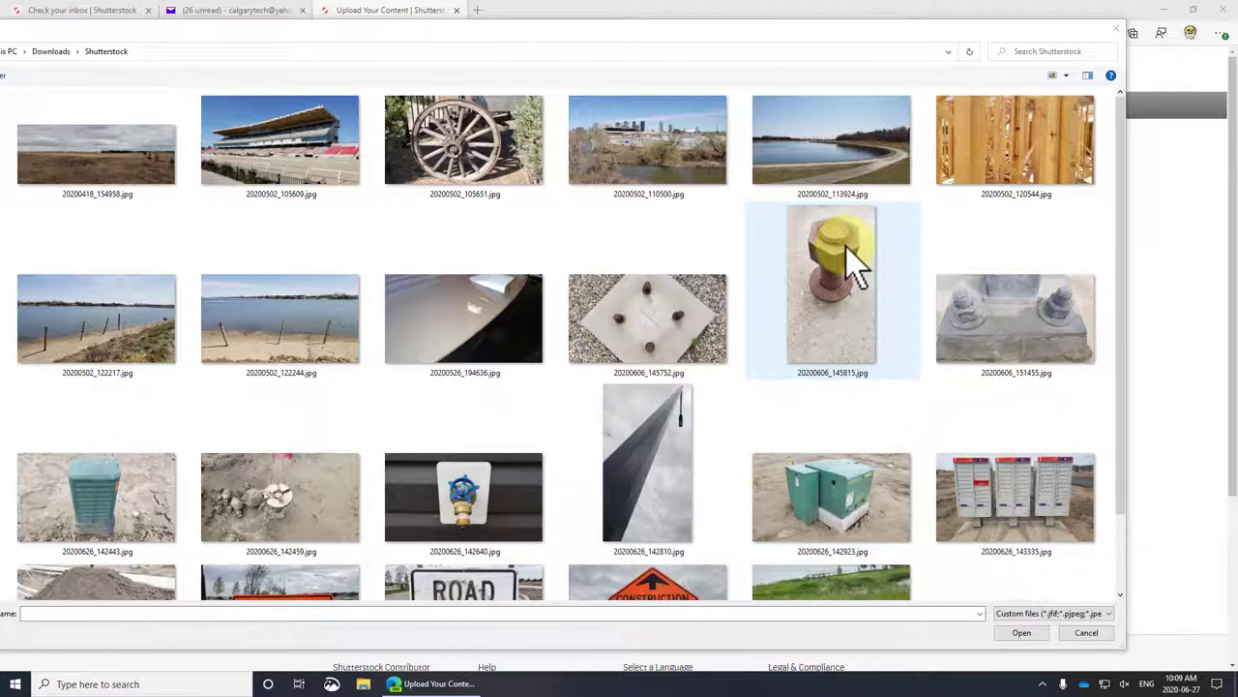
pyautogui.click(82, 156)
pyautogui.scroll(-1, 866, 522)
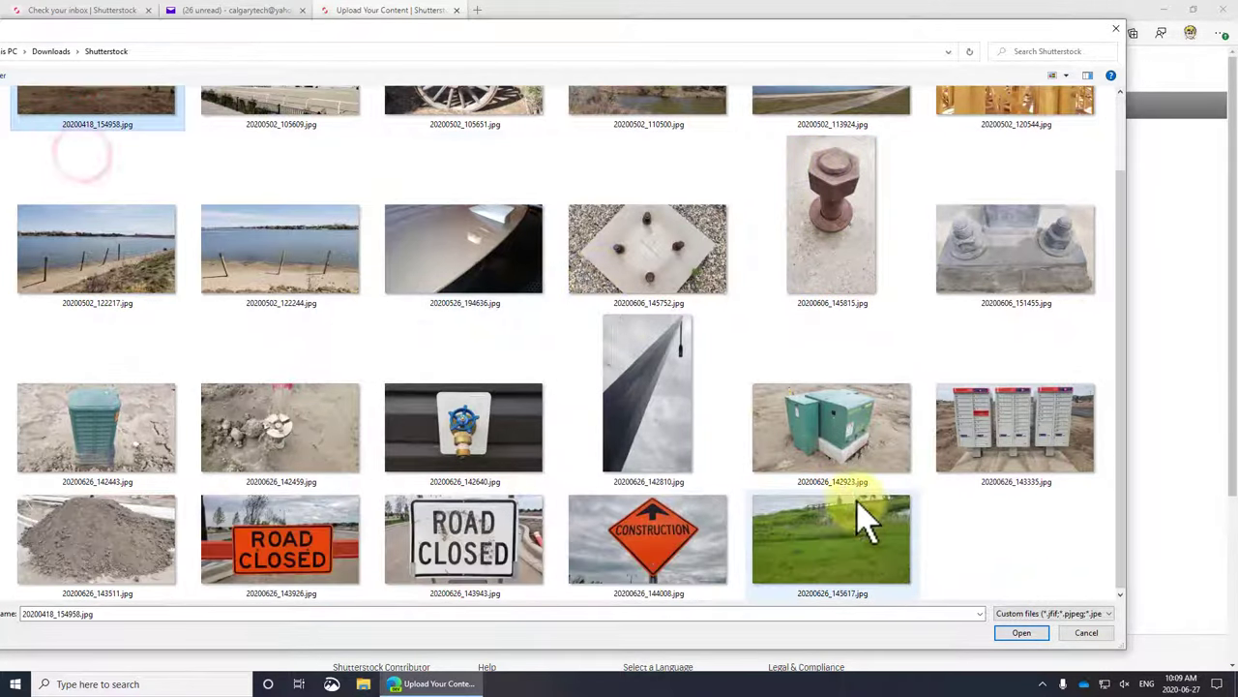
pyautogui.keyDown('shift'); pyautogui.click(861, 537); pyautogui.keyUp('shift')
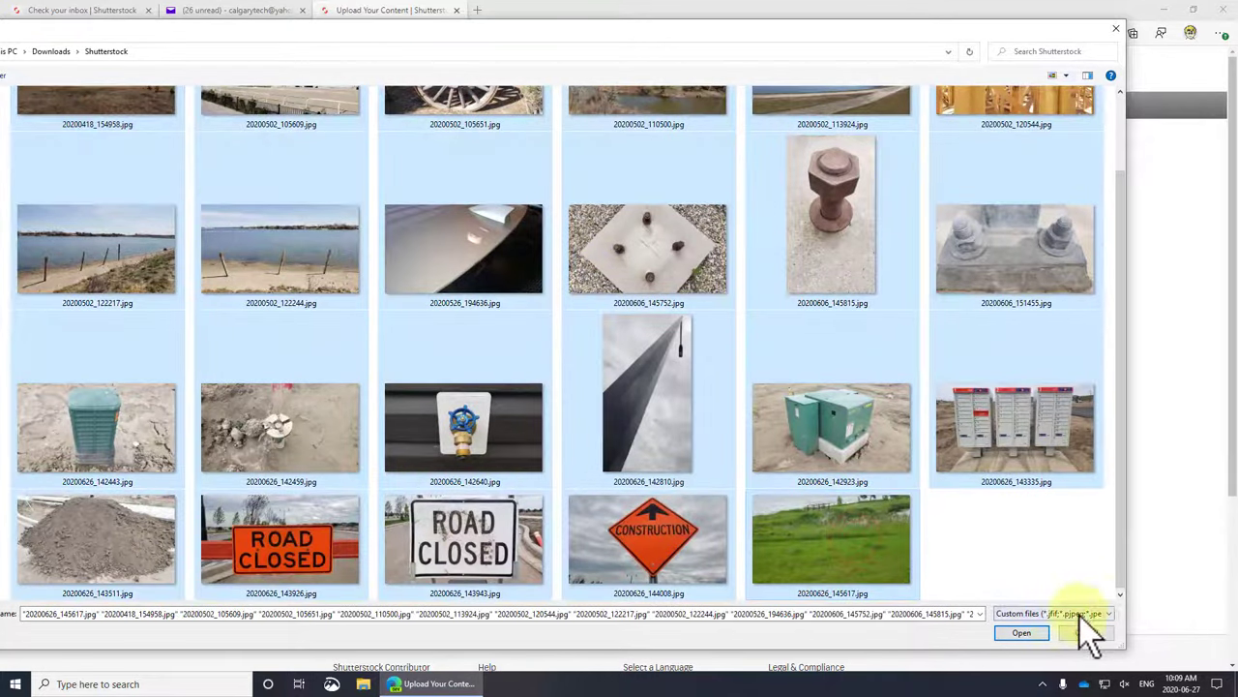
pyautogui.click(1023, 633)
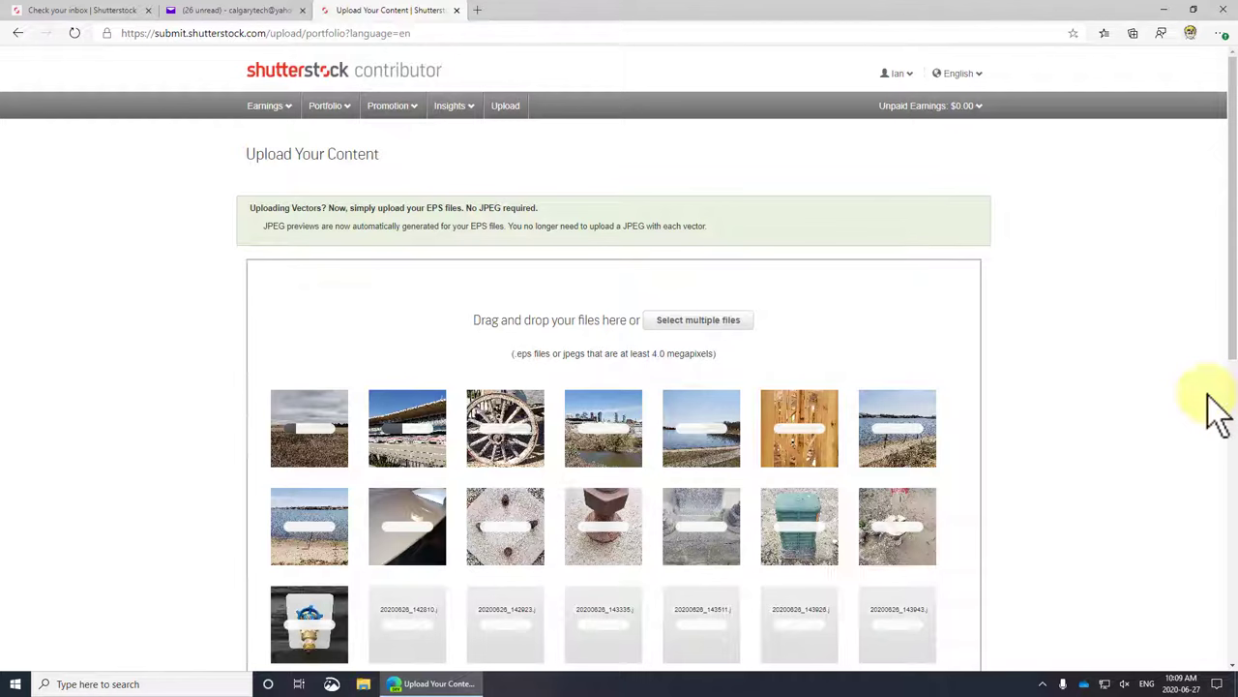
# Once the uploads finish processing, proceed to the Submit content page.
pyautogui.click(1230, 314)
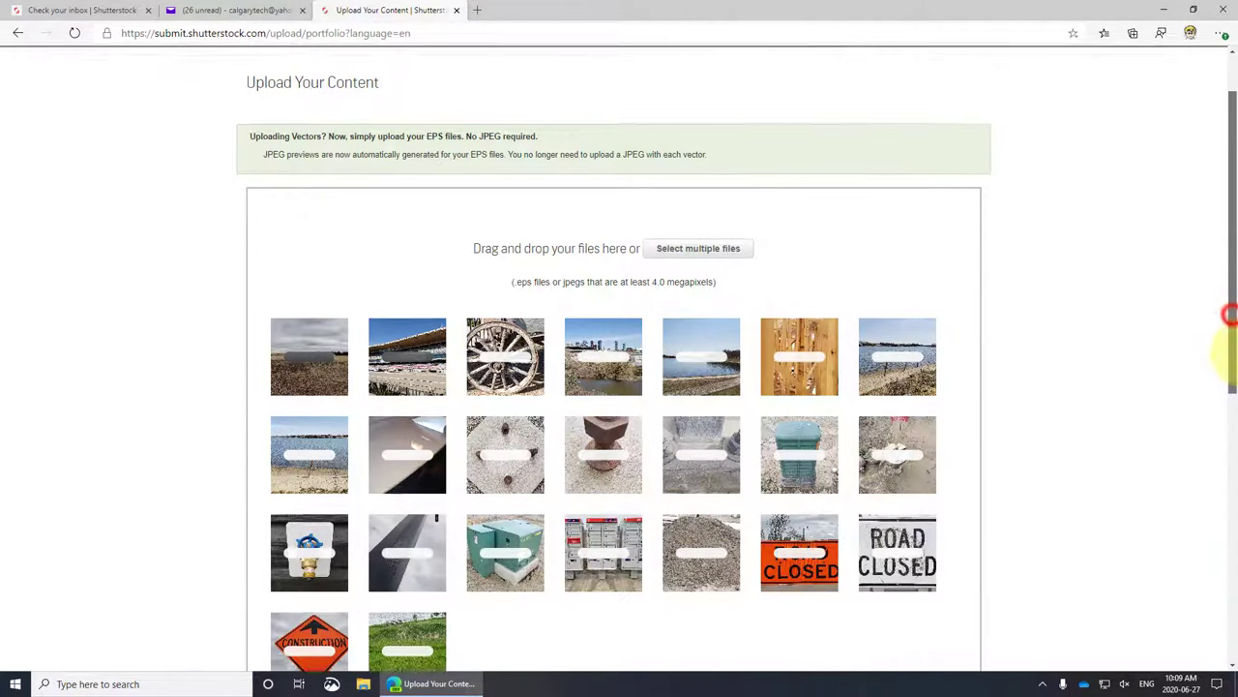
pyautogui.scroll(-1, 1225, 312)
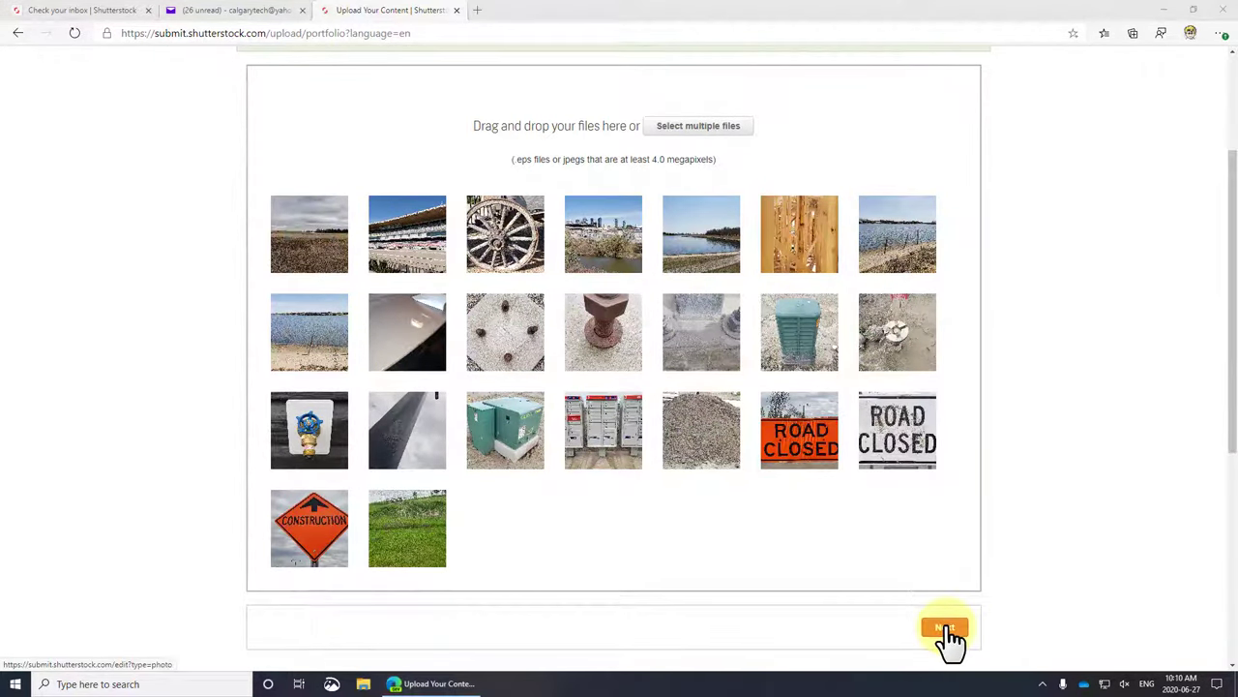
pyautogui.click(949, 630)
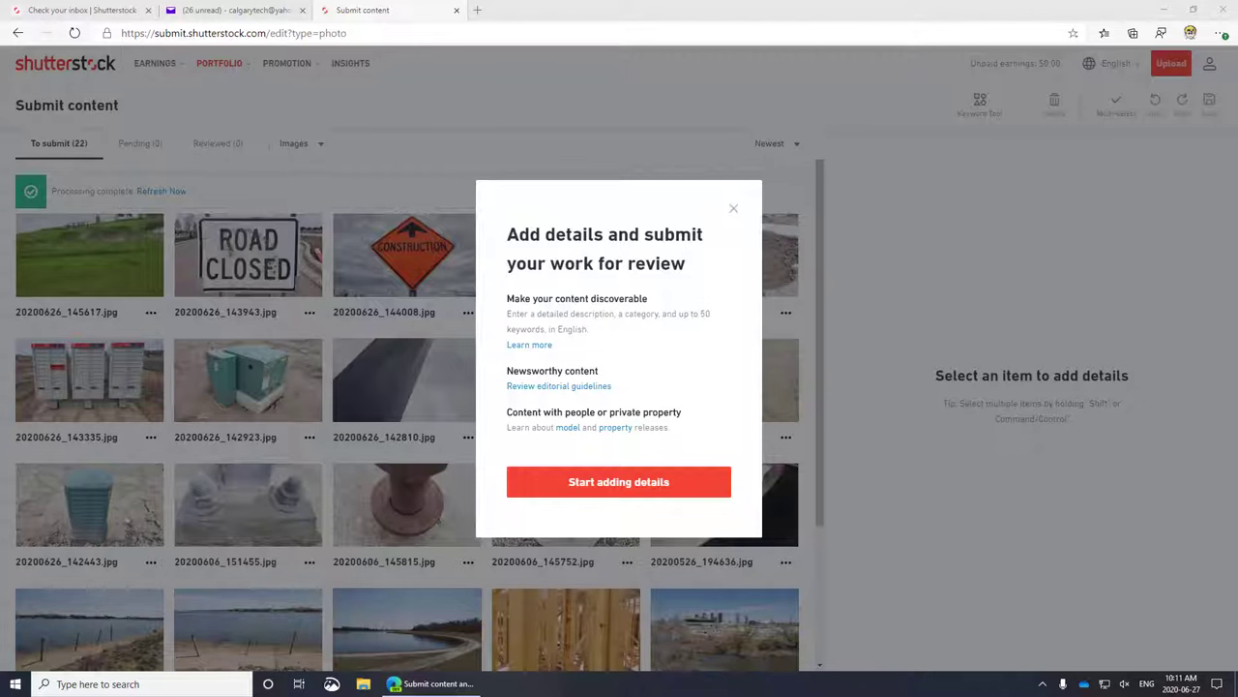
# Open the green field photo and add suggested keywords green, nature, background and grass.
pyautogui.click(628, 492)
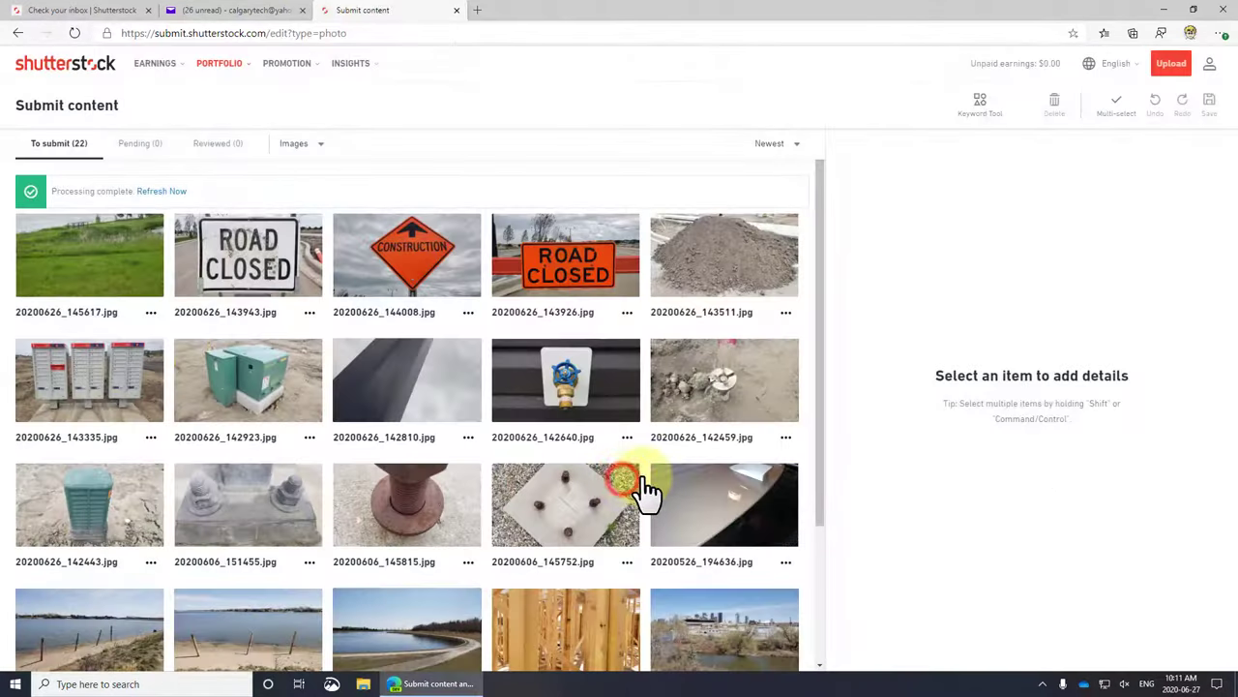
pyautogui.click(102, 261)
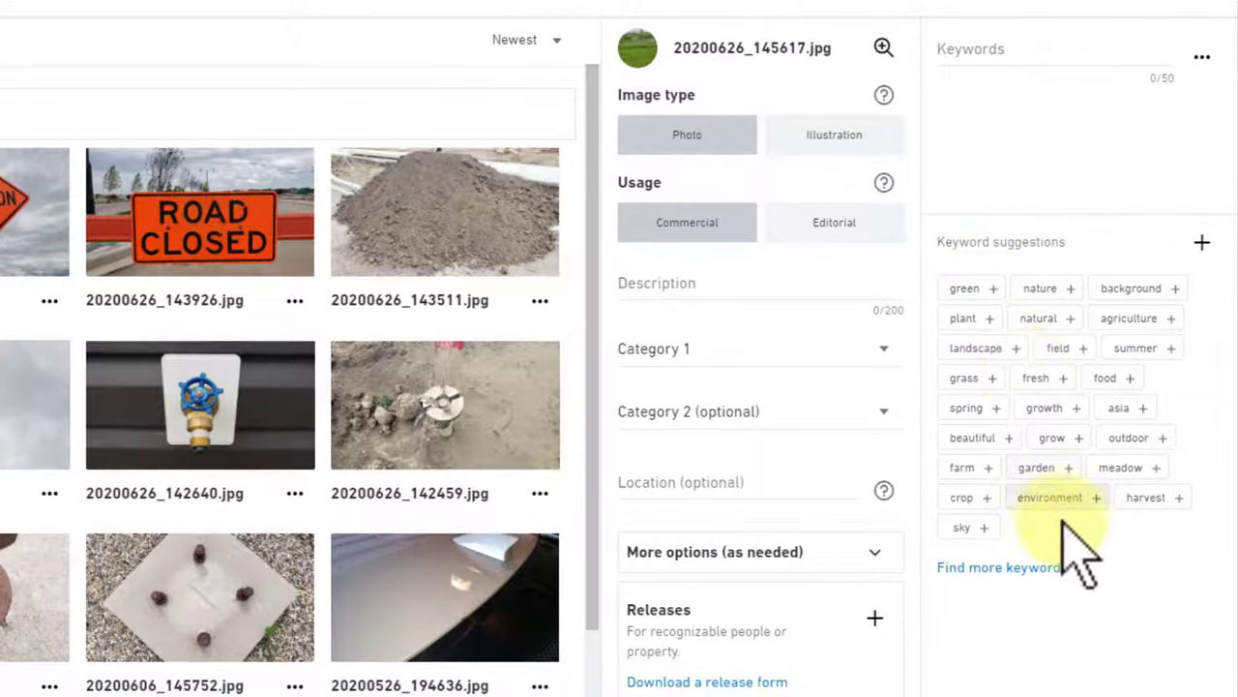
pyautogui.click(994, 287)
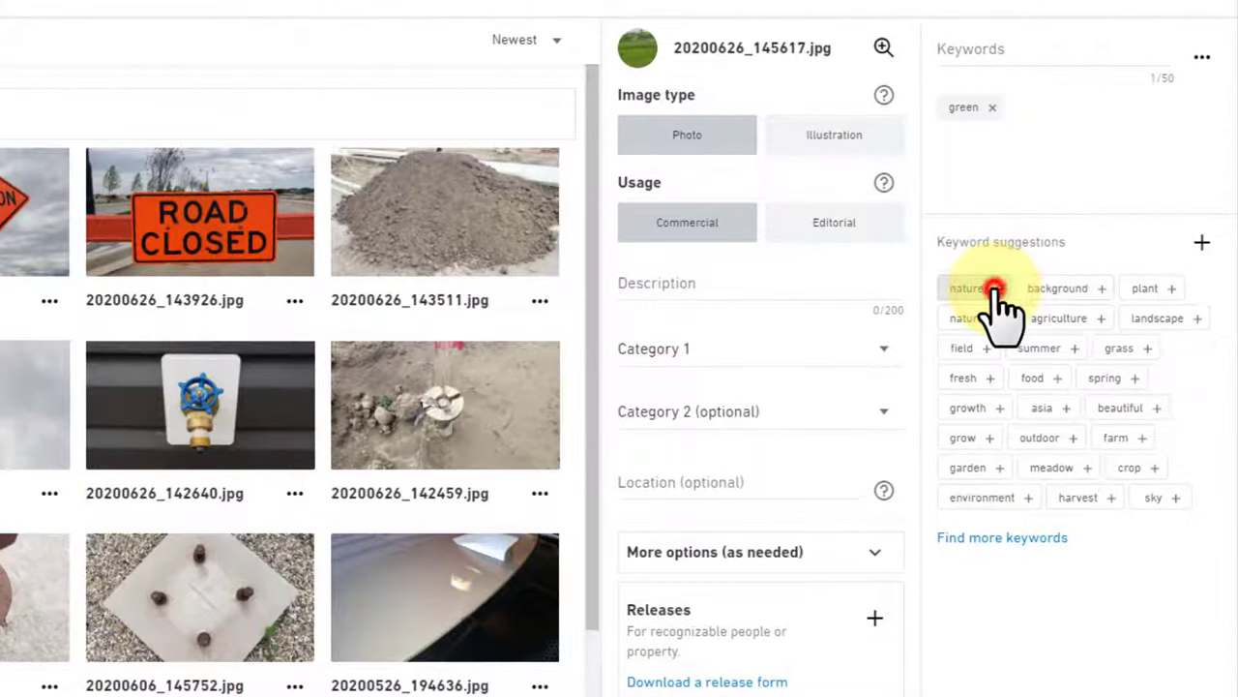
pyautogui.click(993, 288)
pyautogui.click(1023, 287)
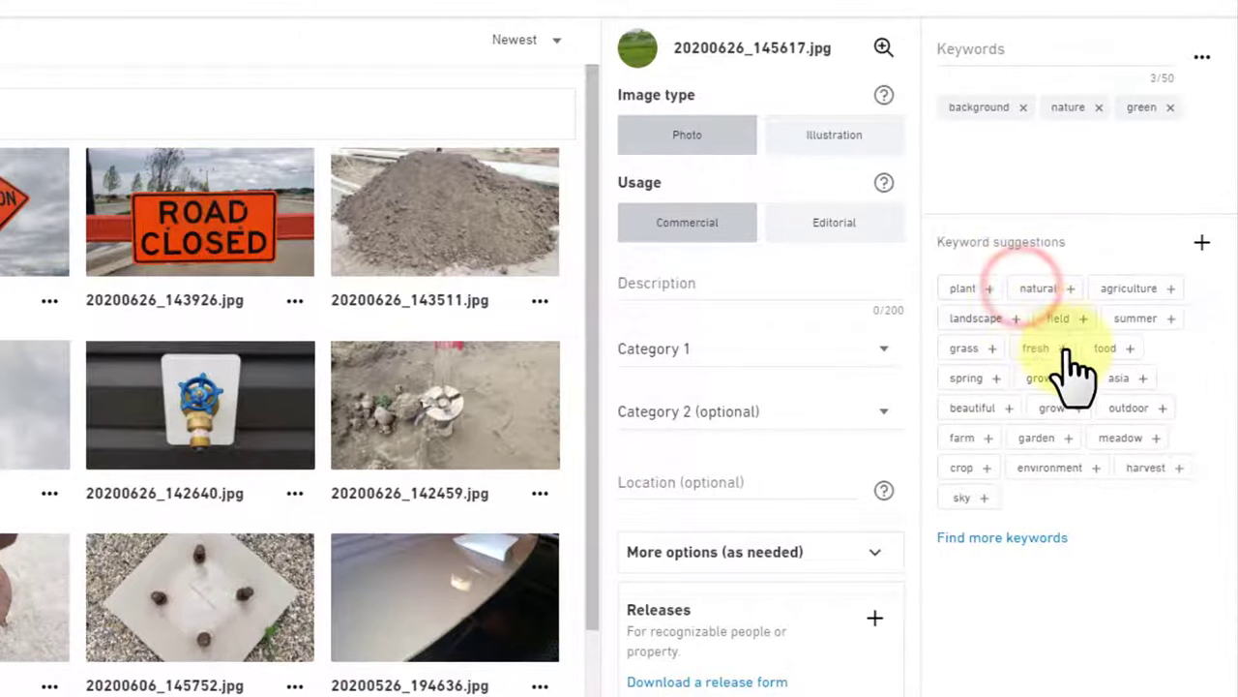
pyautogui.click(987, 348)
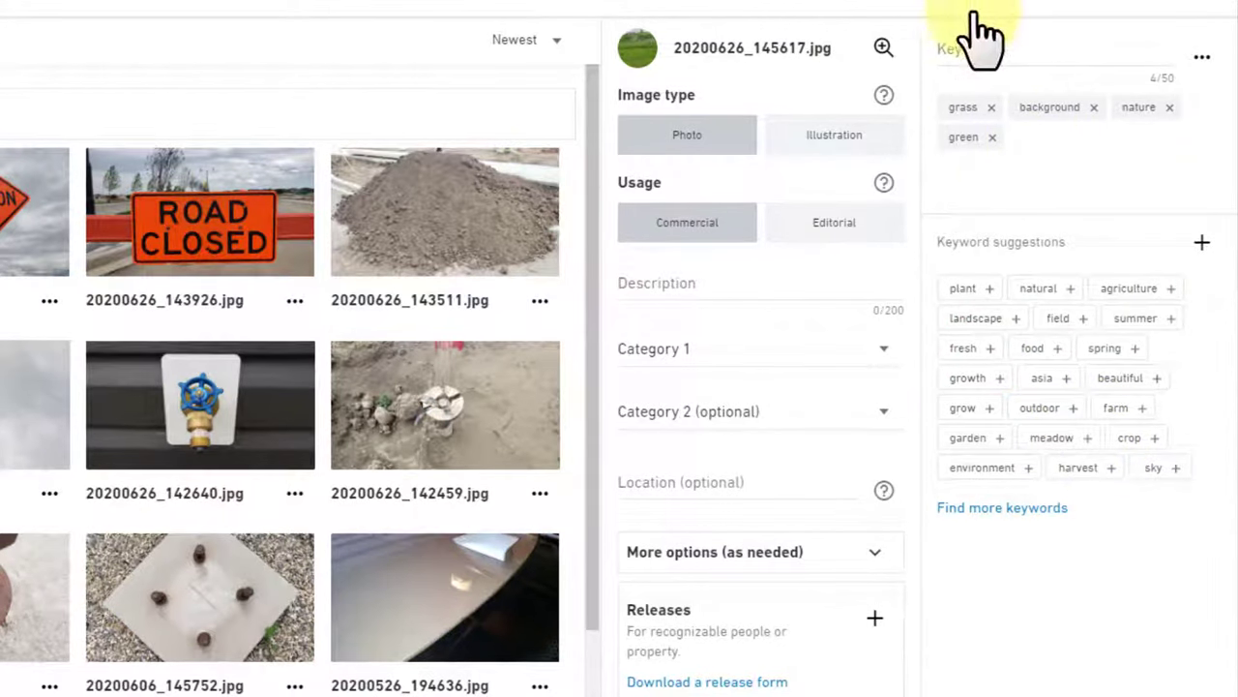
# Add custom keywords lake, small wood bridge and marsh to the photo.
pyautogui.click(953, 53)
pyautogui.write('lake')
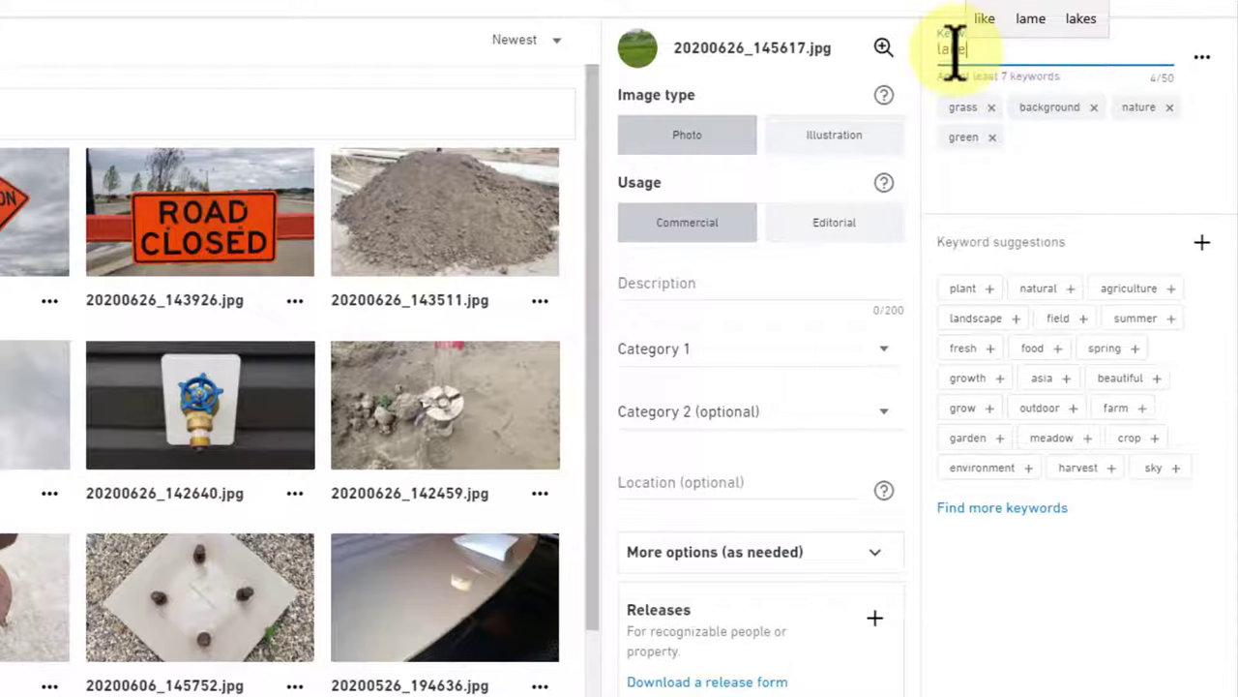
pyautogui.press('Return')
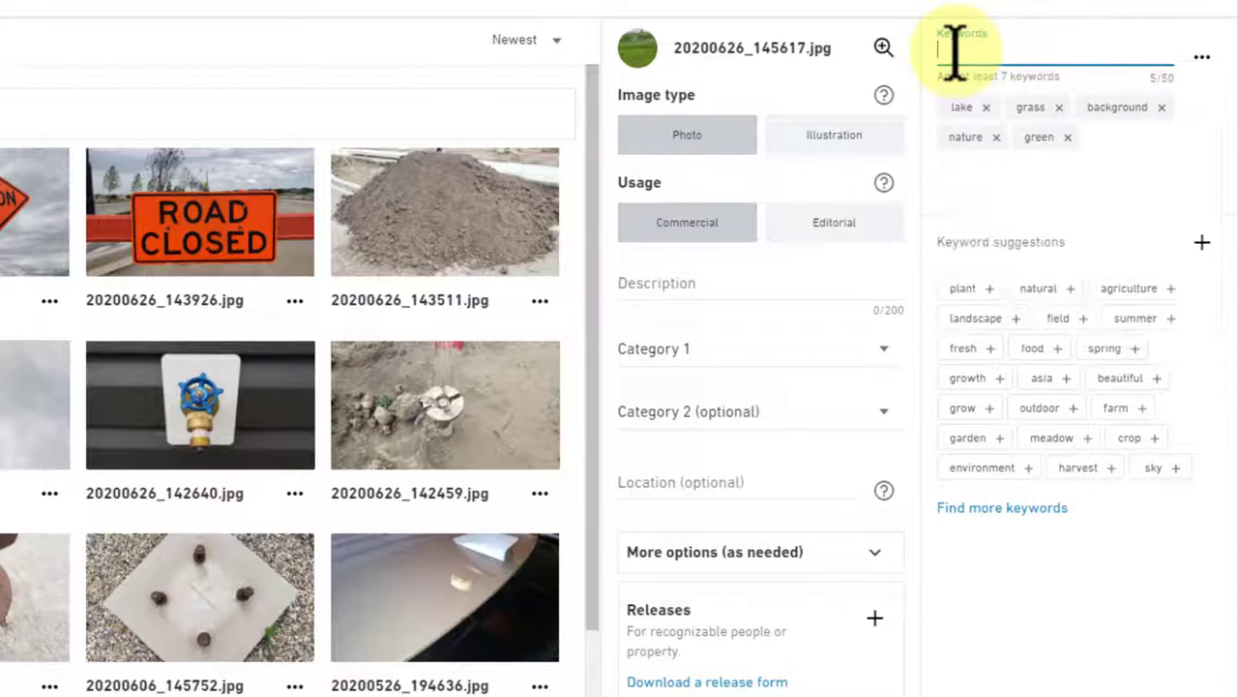
pyautogui.write('small woo')
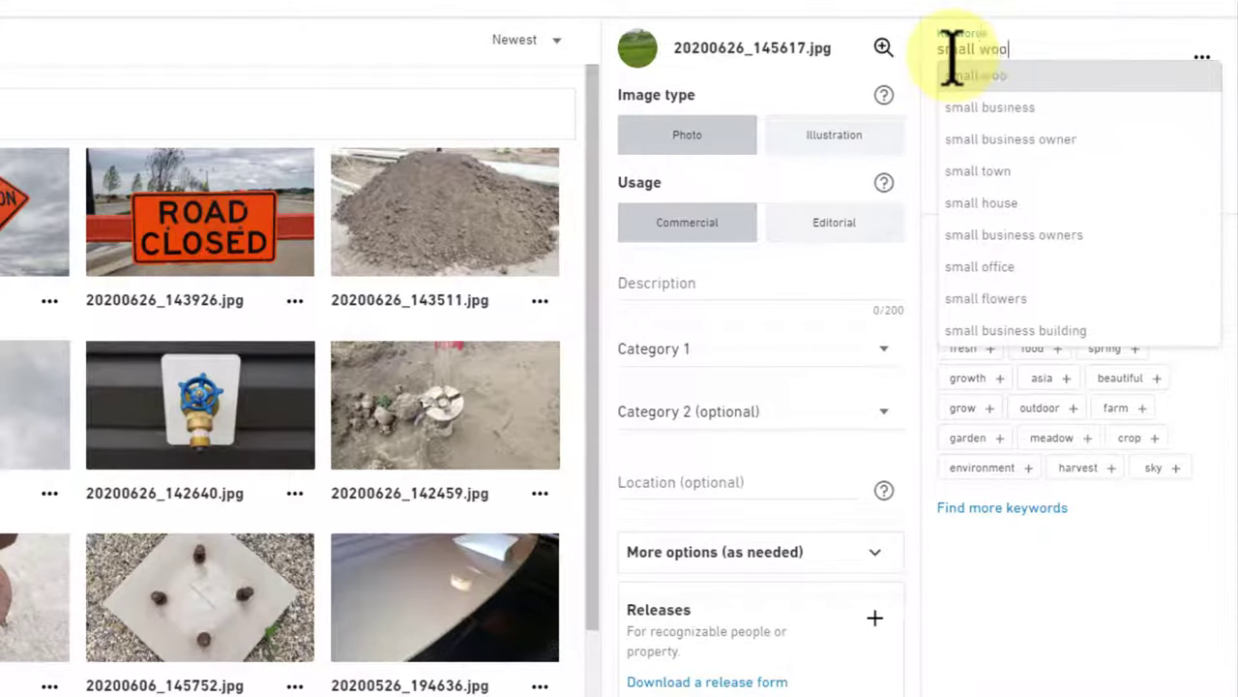
pyautogui.write('d br')
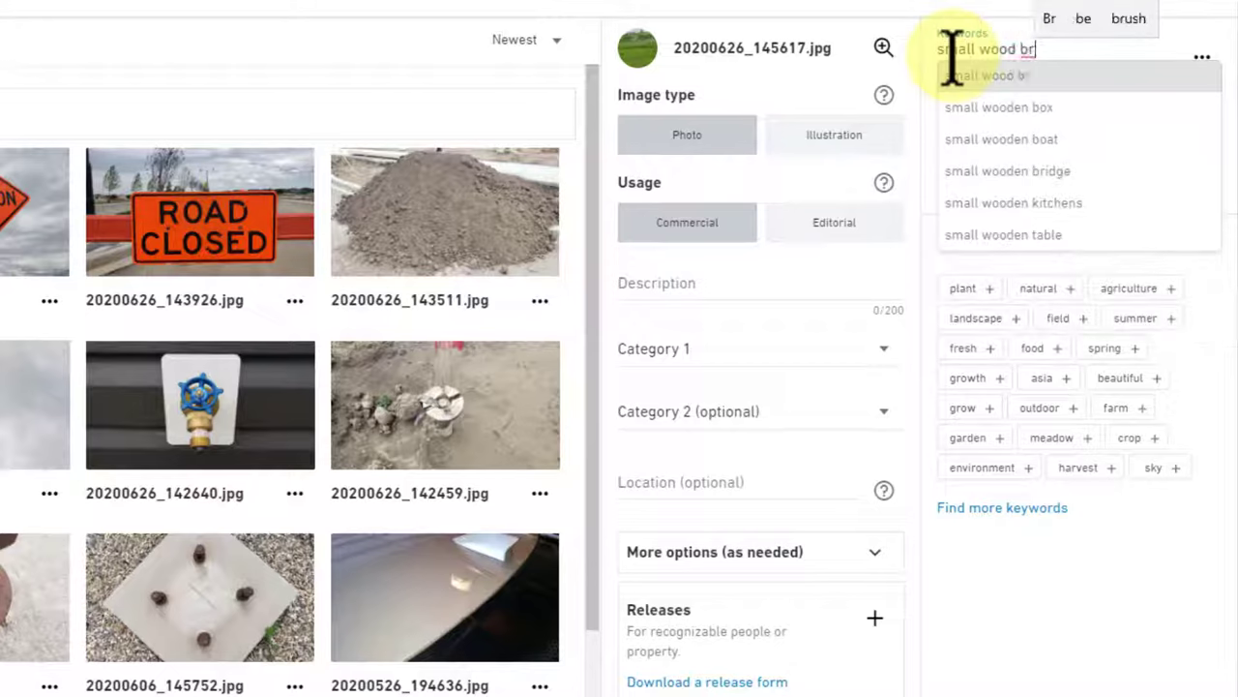
pyautogui.write('idge')
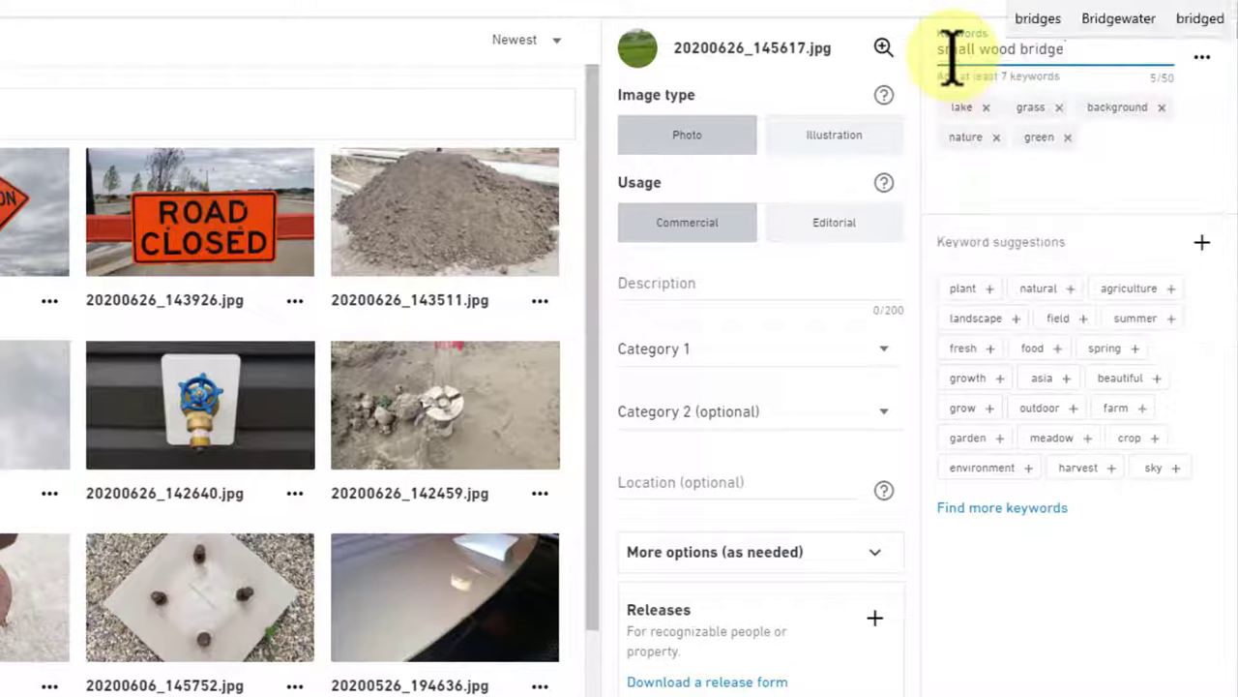
pyautogui.press('Return')
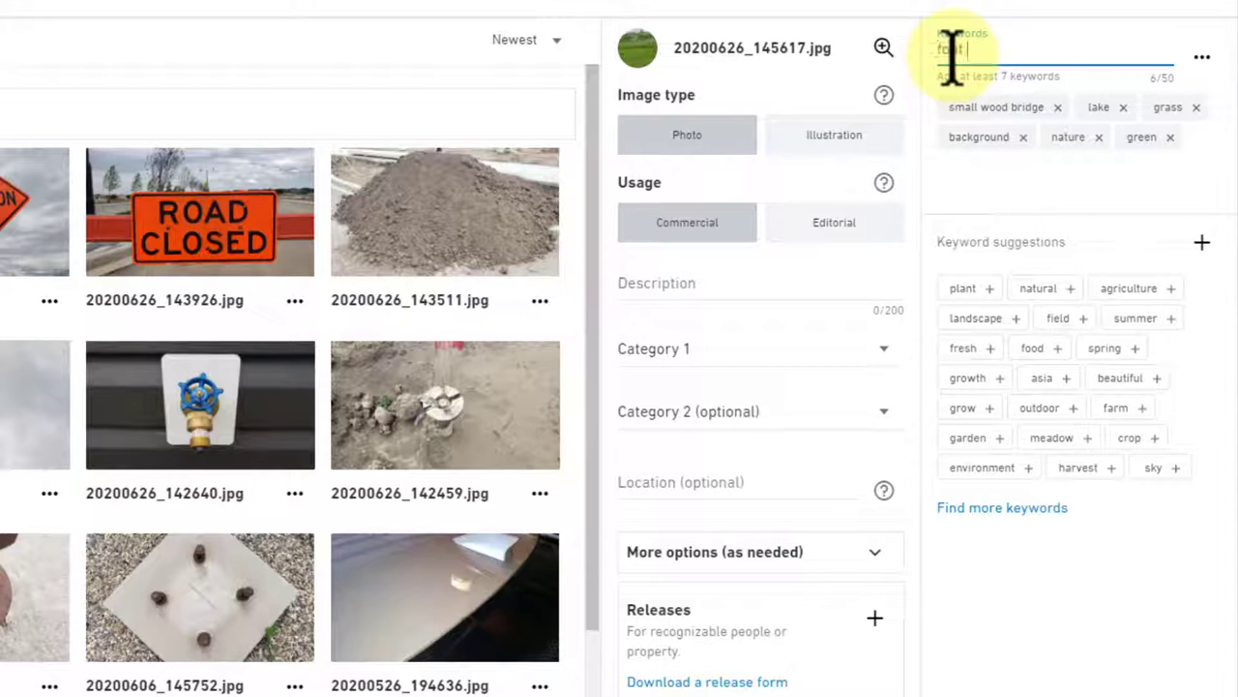
pyautogui.write('bri')
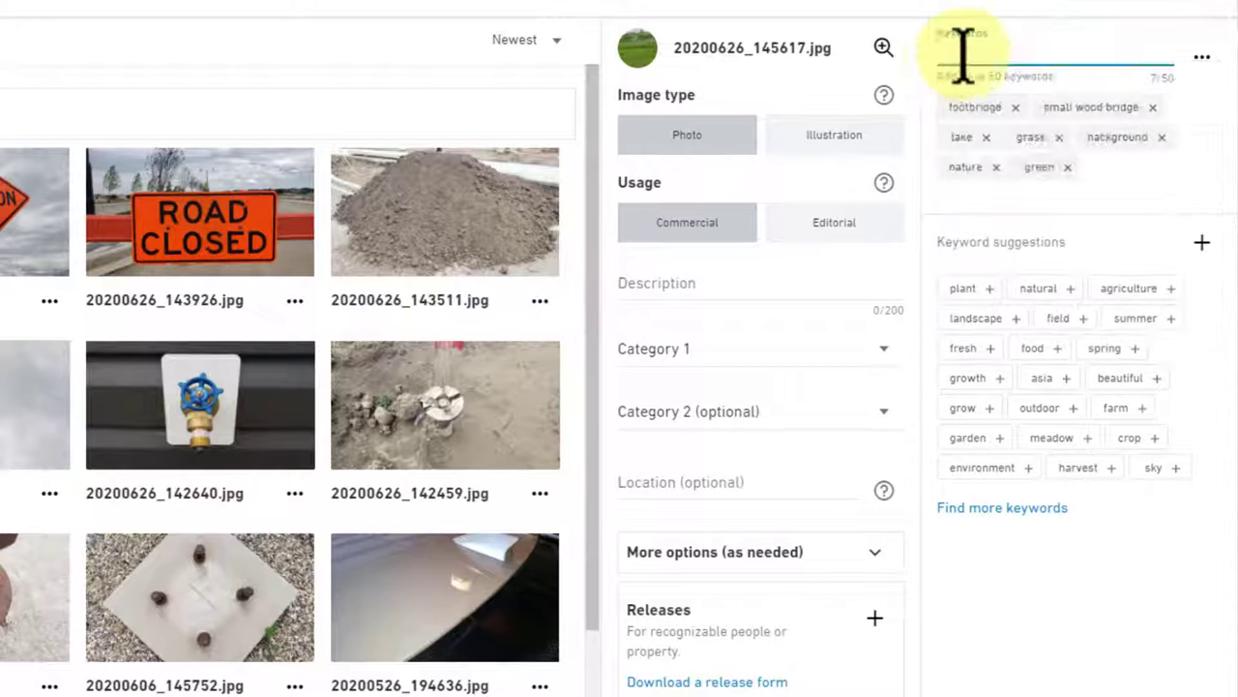
pyautogui.write('rsh')
pyautogui.press('Return')
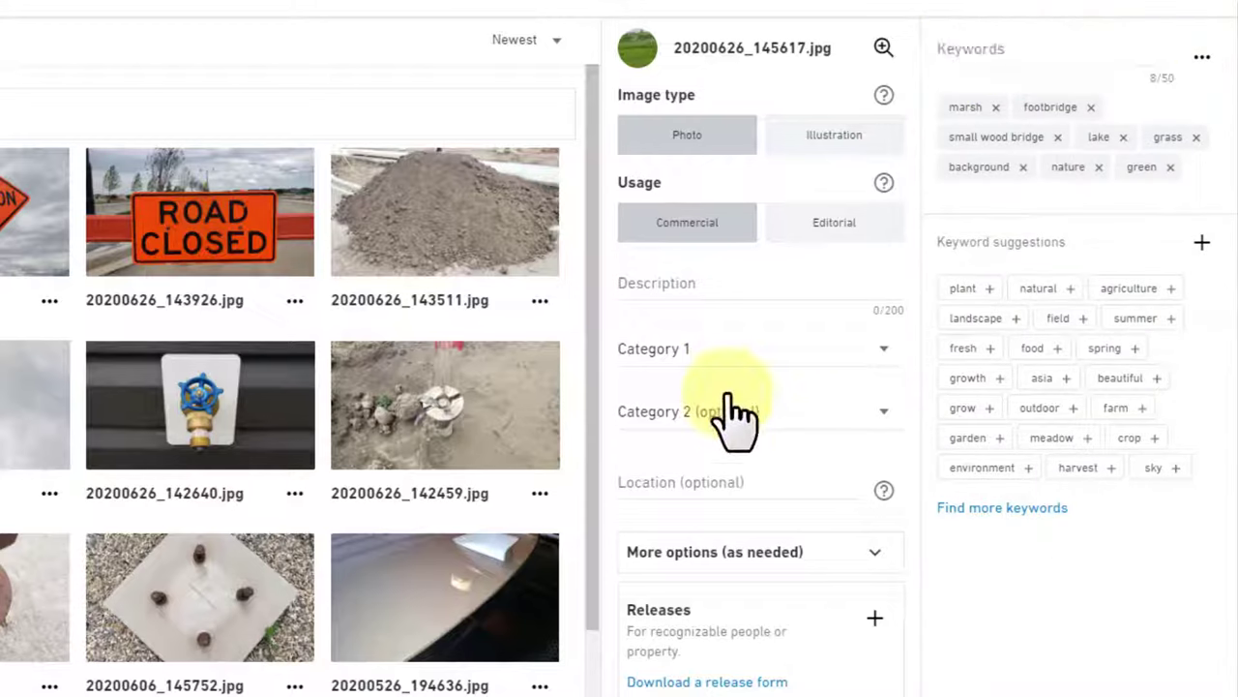
# Caption 20200626_145617.jpg 'Footbridge in meadow in front of lake', categories Parks/Outdoor and Nature.
pyautogui.click(665, 283)
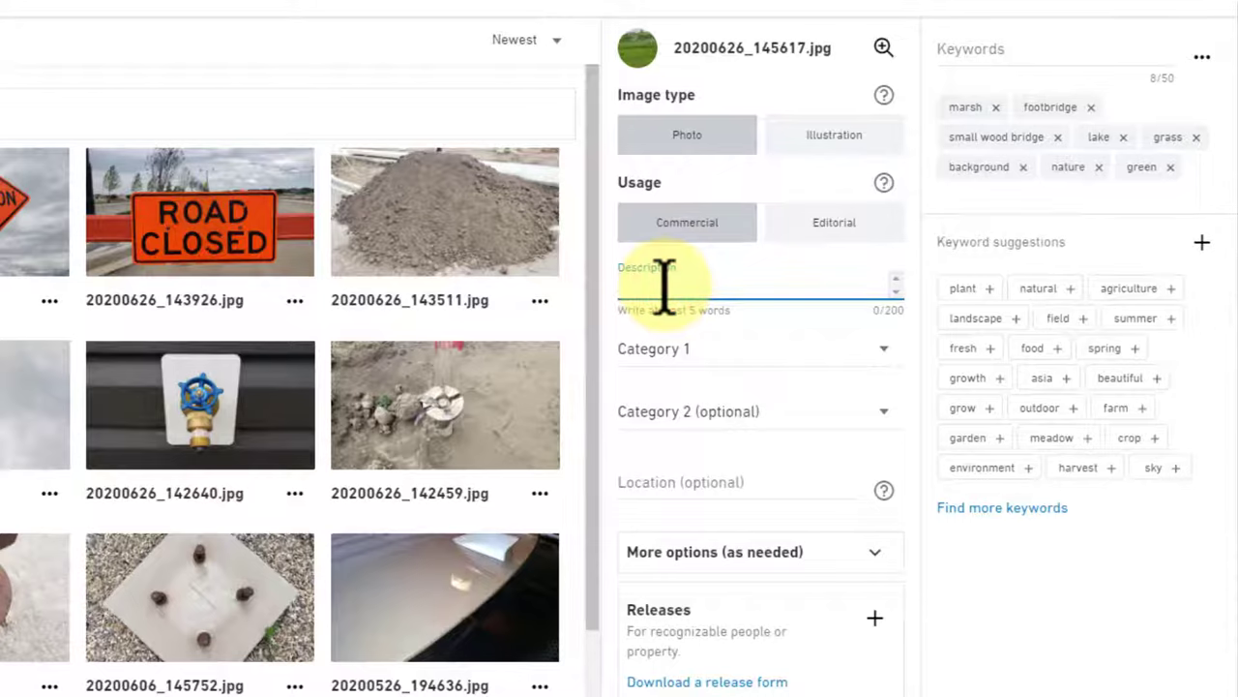
pyautogui.write('Footbridge')
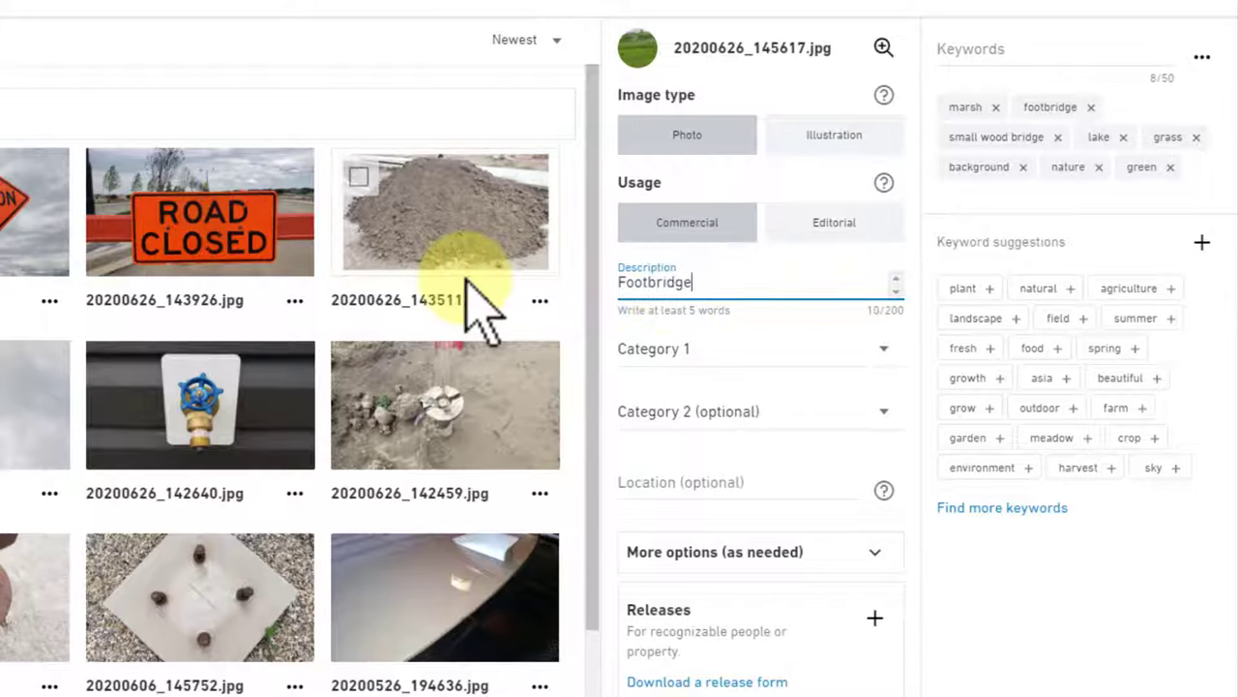
pyautogui.write(' in ')
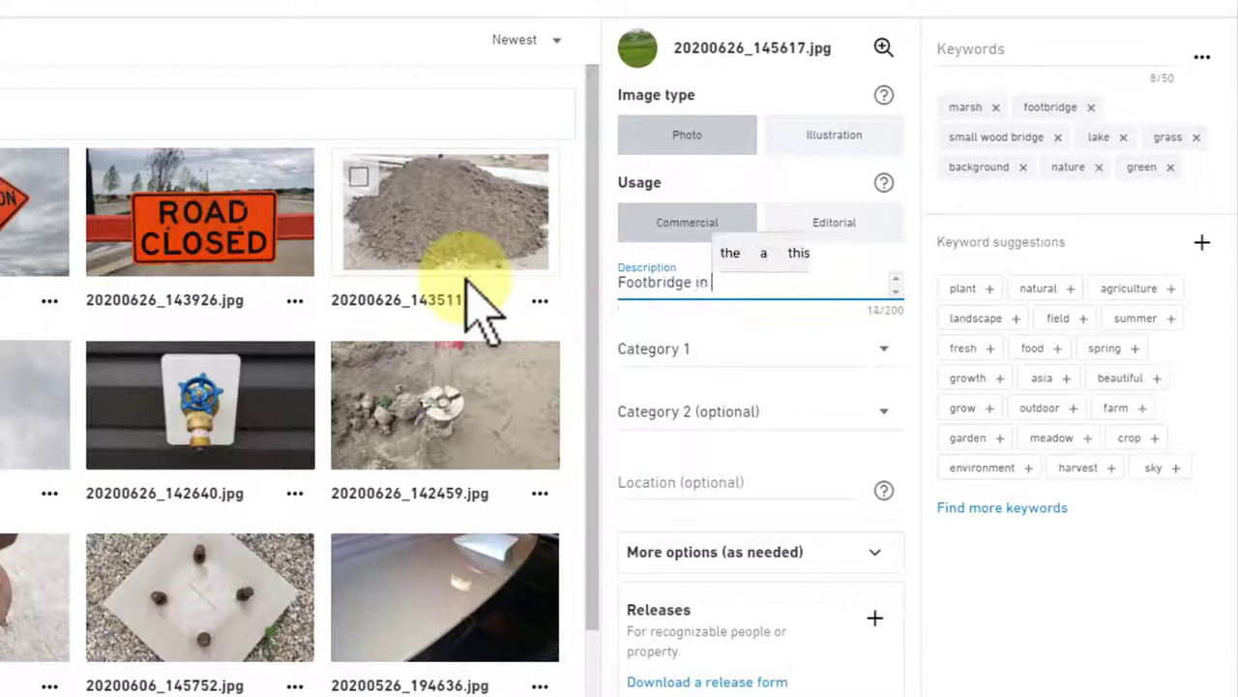
pyautogui.write('meadow ')
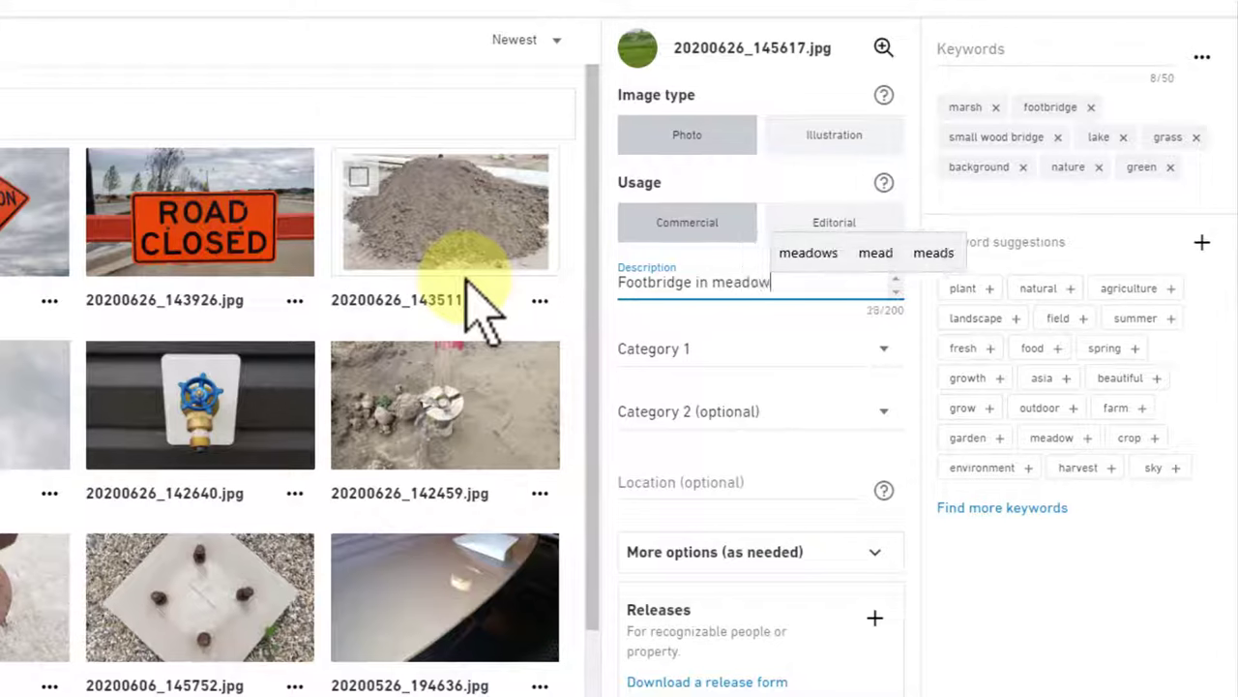
pyautogui.write('in fron')
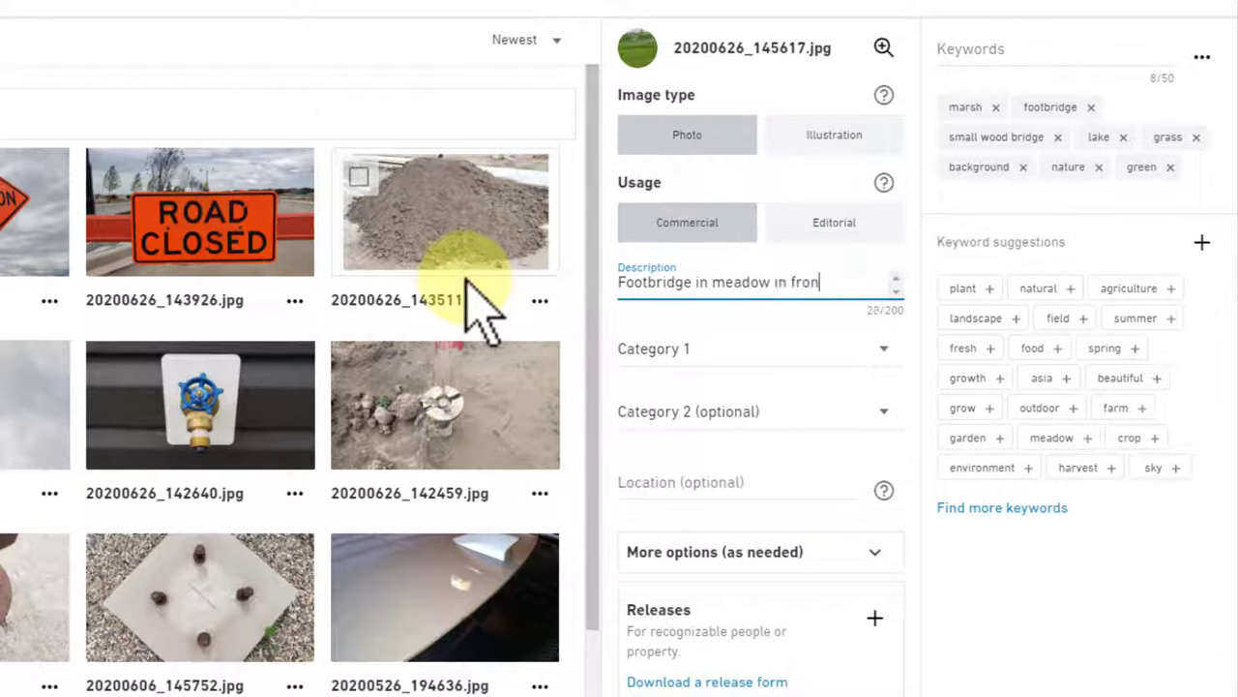
pyautogui.write('t of lake')
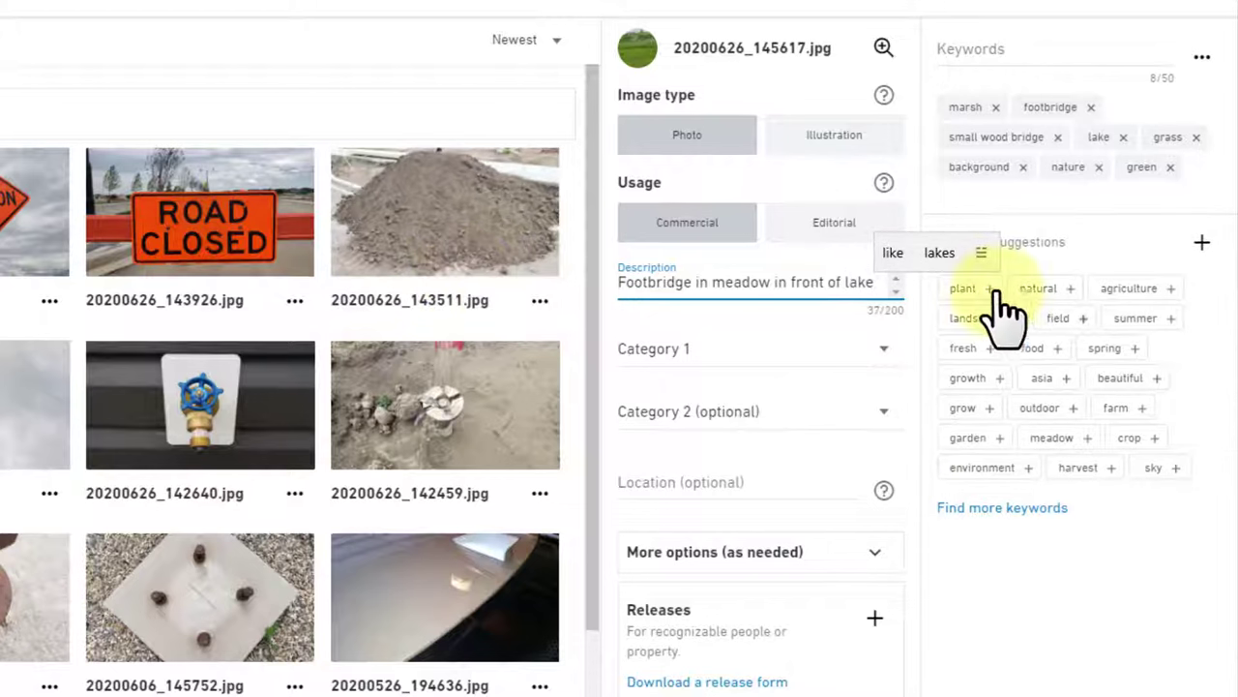
pyautogui.click(884, 351)
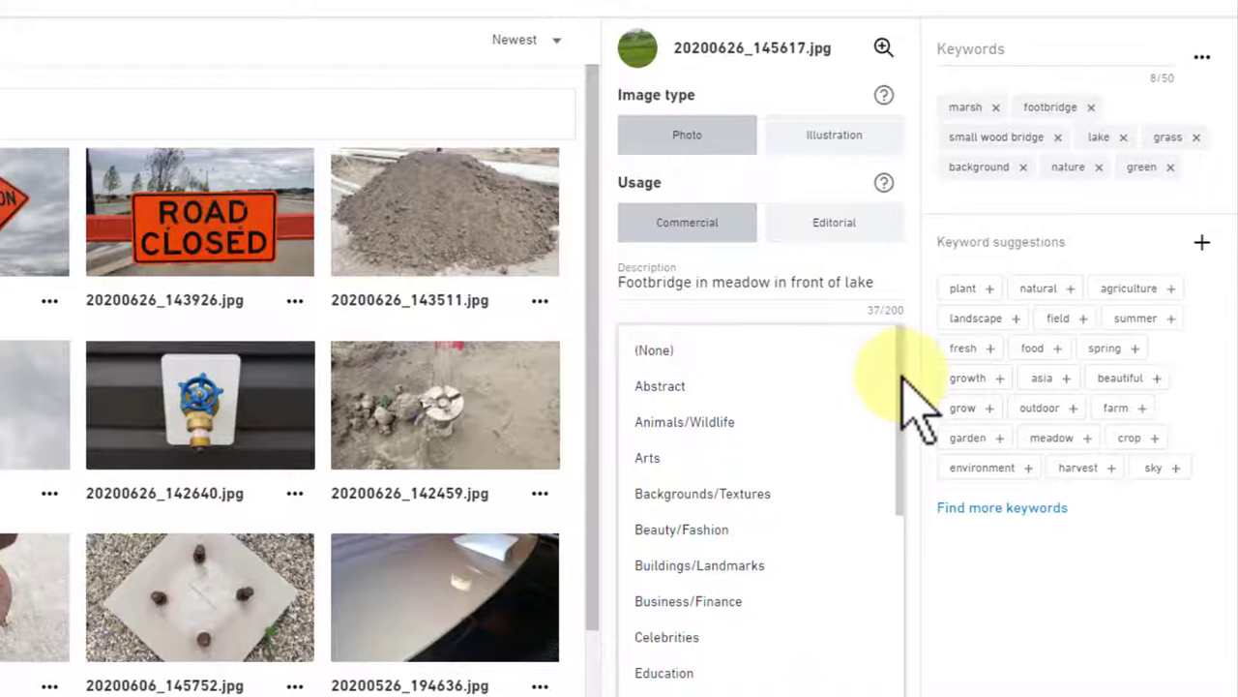
pyautogui.moveTo(900, 380); pyautogui.dragTo(901, 503)
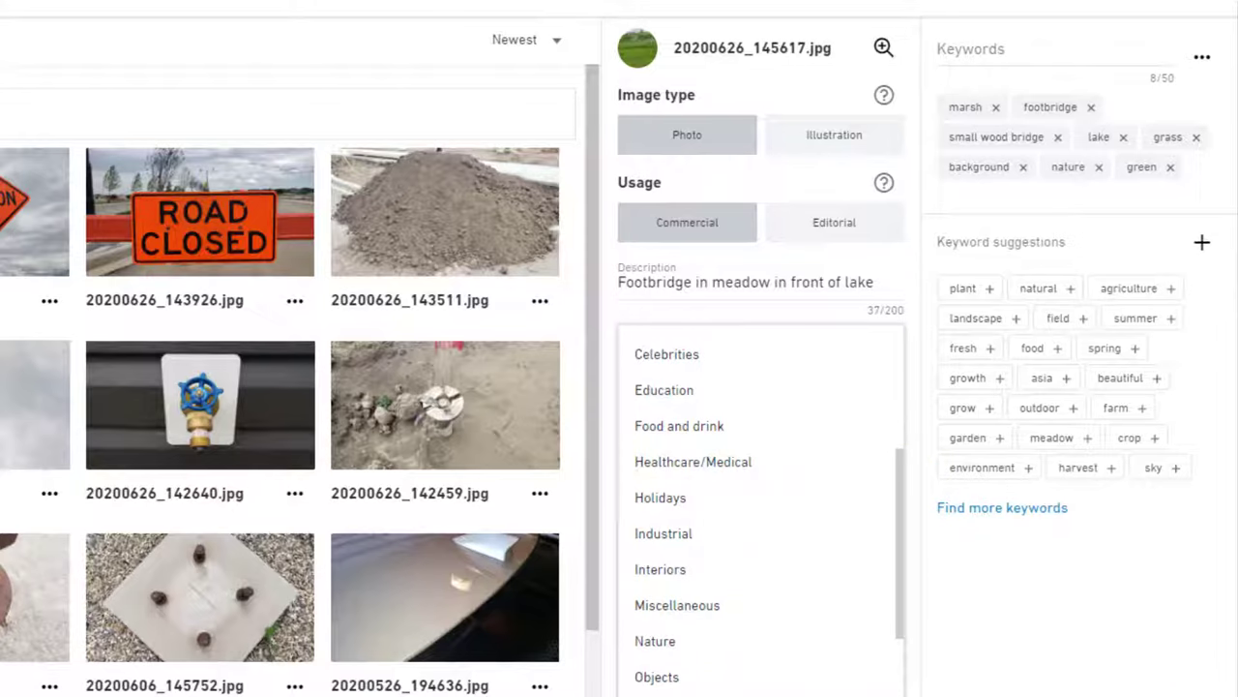
pyautogui.click(873, 349)
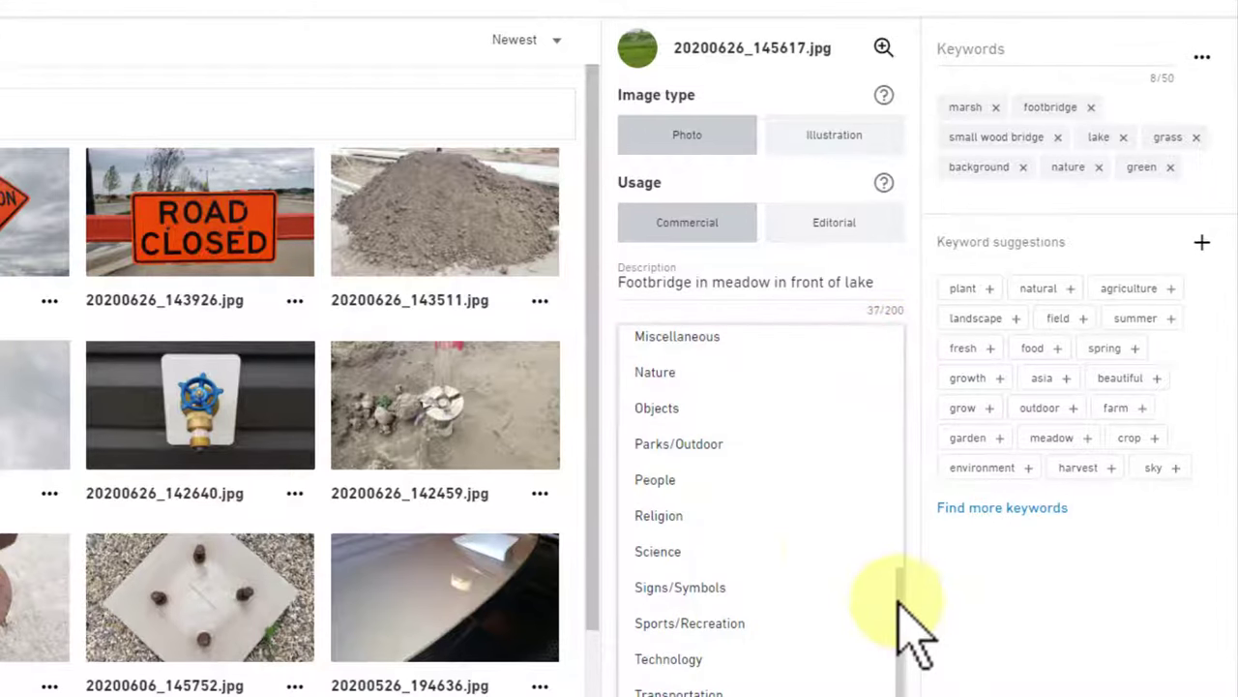
pyautogui.click(730, 445)
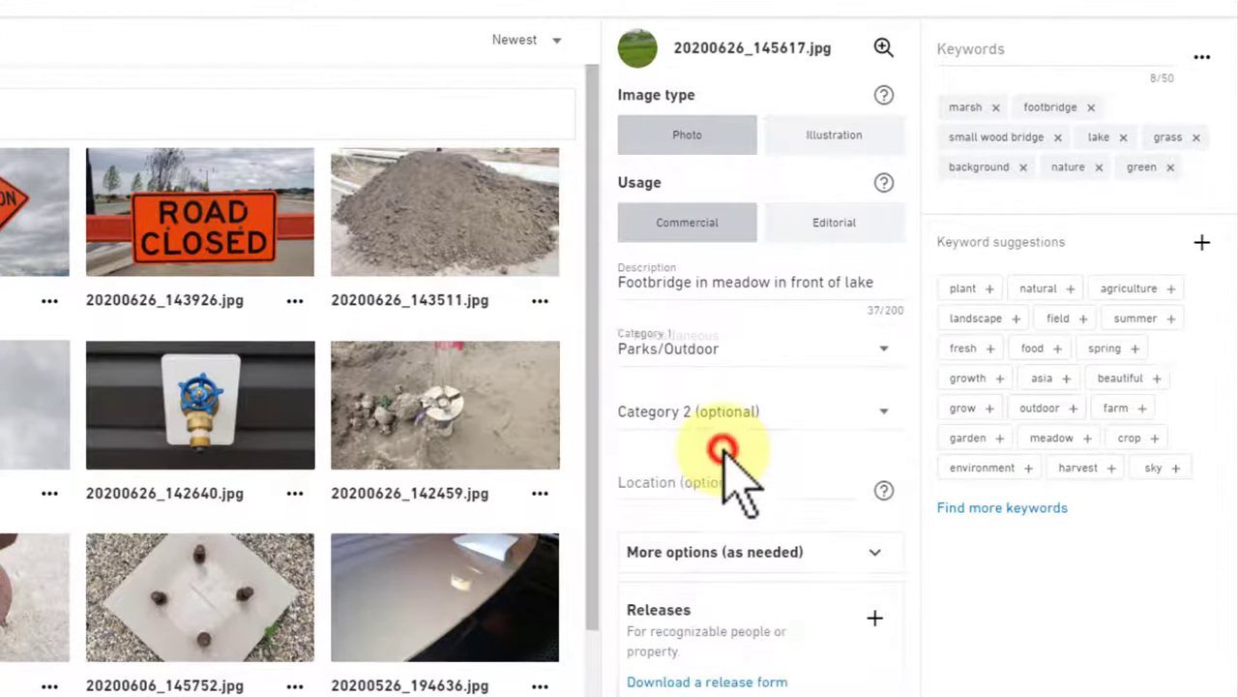
pyautogui.click(884, 414)
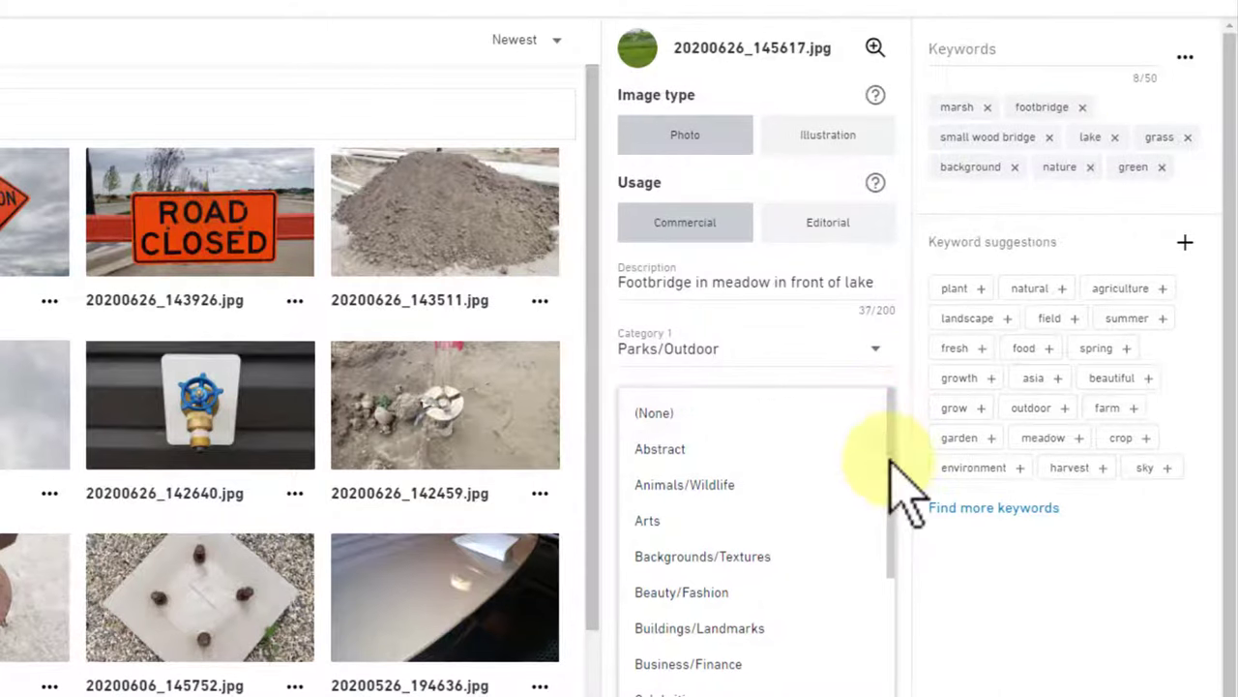
pyautogui.moveTo(891, 458)
pyautogui.mouseDown()
pyautogui.moveTo(884, 636)
pyautogui.moveTo(865, 668)
pyautogui.mouseUp()
pyautogui.click(884, 512)
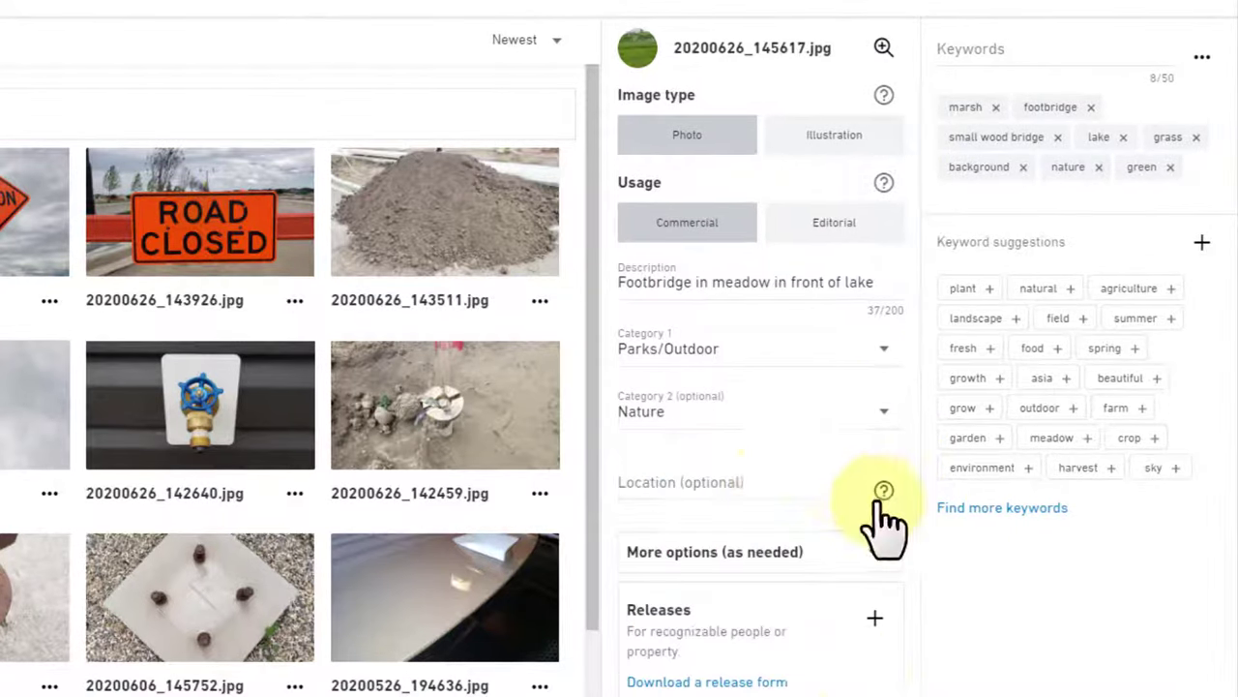
# Set the meadow photo's location to Chestermere, AB, Canada, briefly checking More options.
pyautogui.click(709, 484)
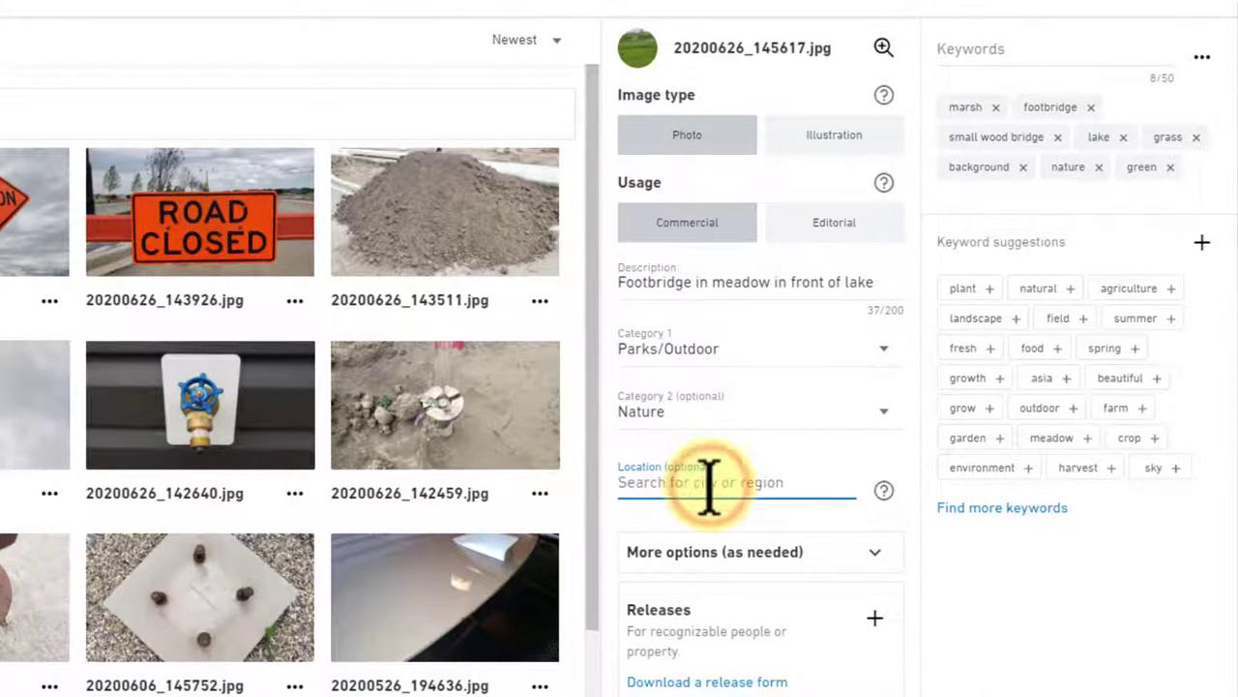
pyautogui.write('Chestermere')
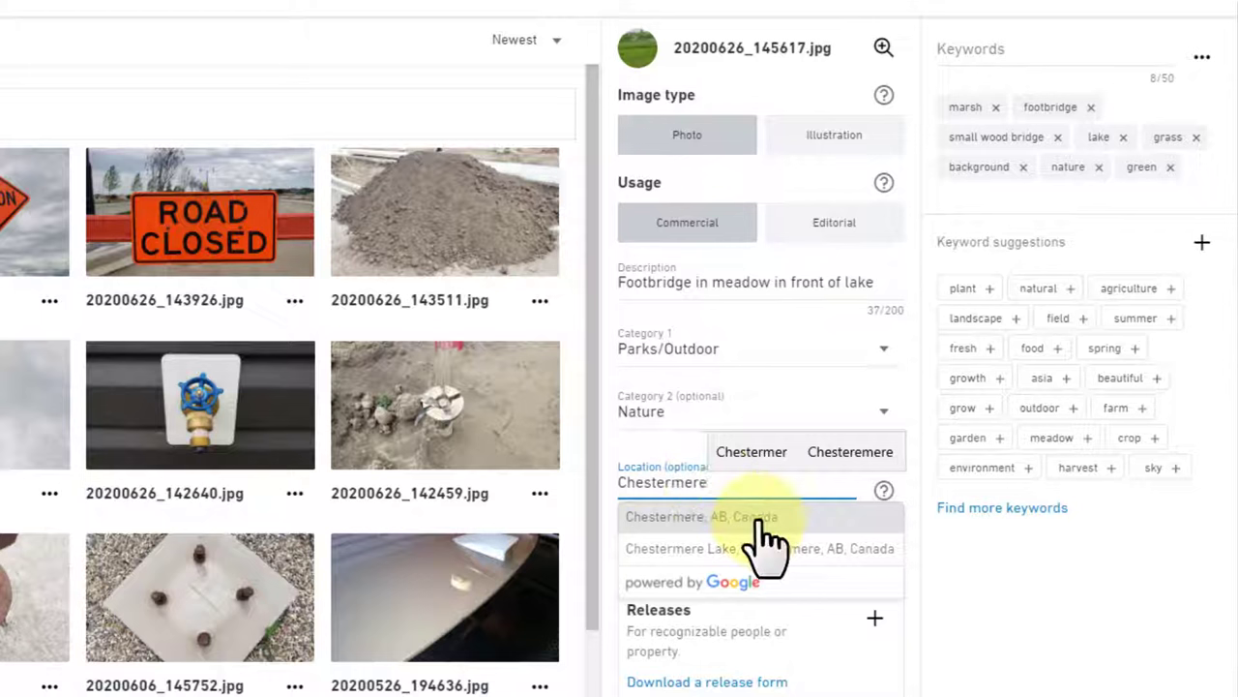
pyautogui.click(752, 516)
pyautogui.click(877, 552)
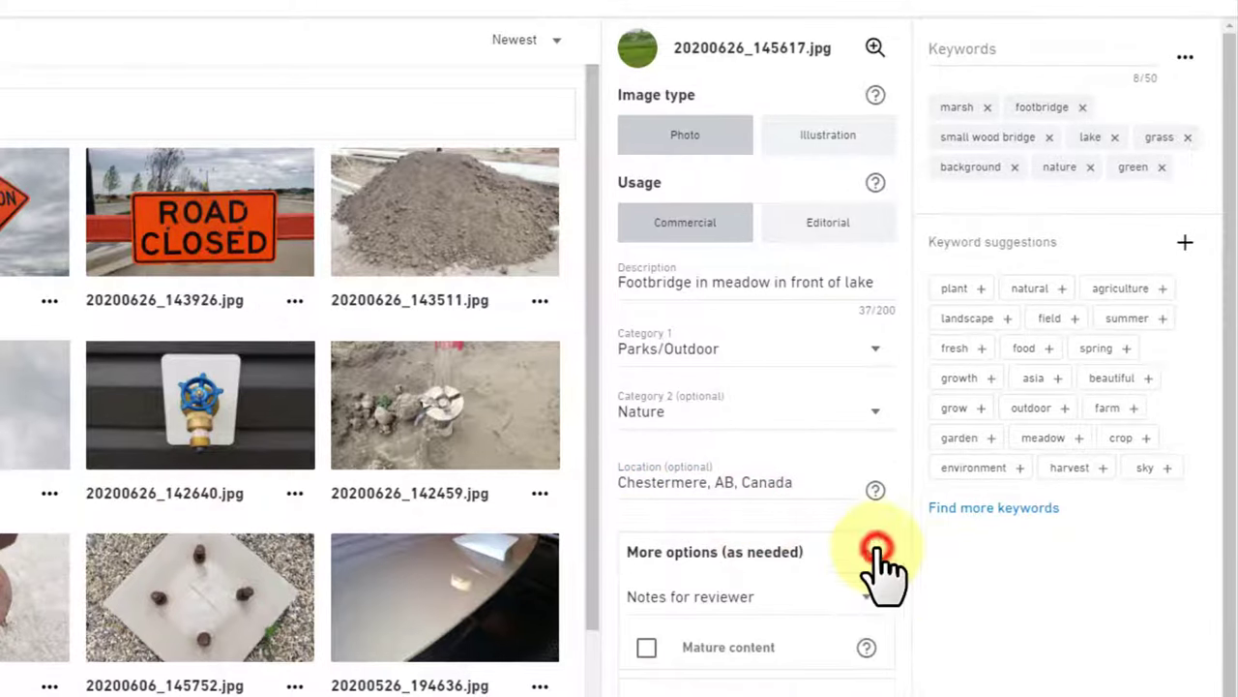
pyautogui.scroll(-1, 989, 586)
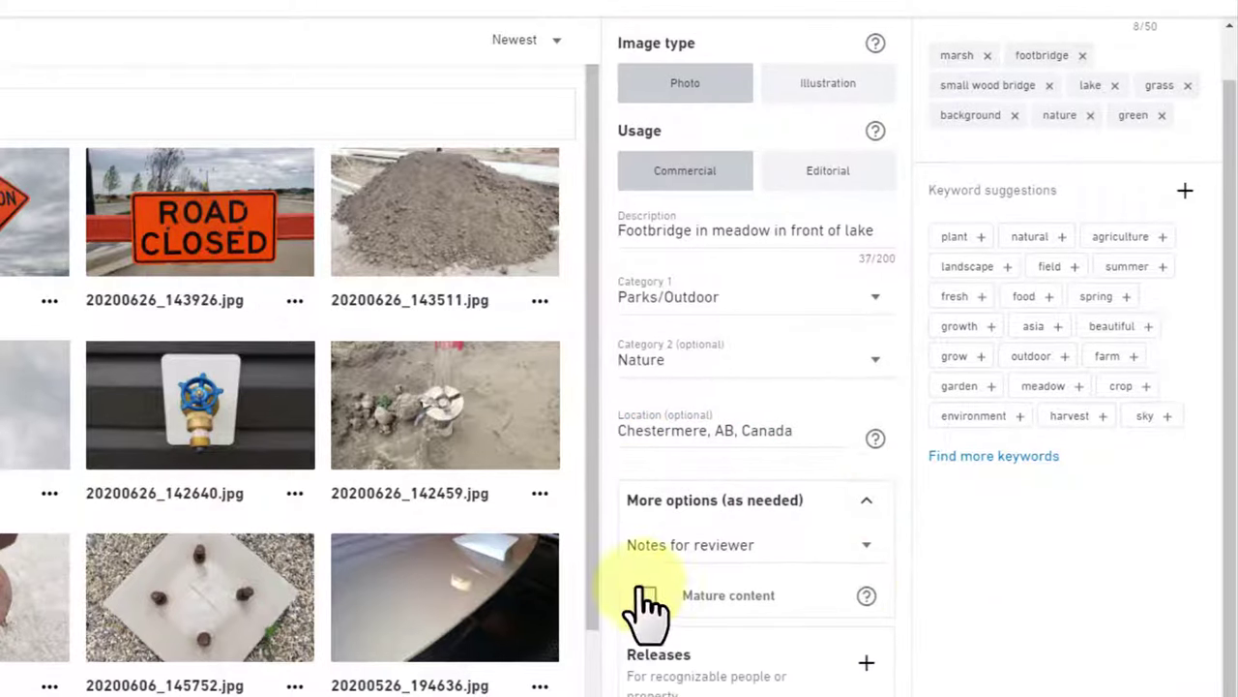
pyautogui.click(865, 498)
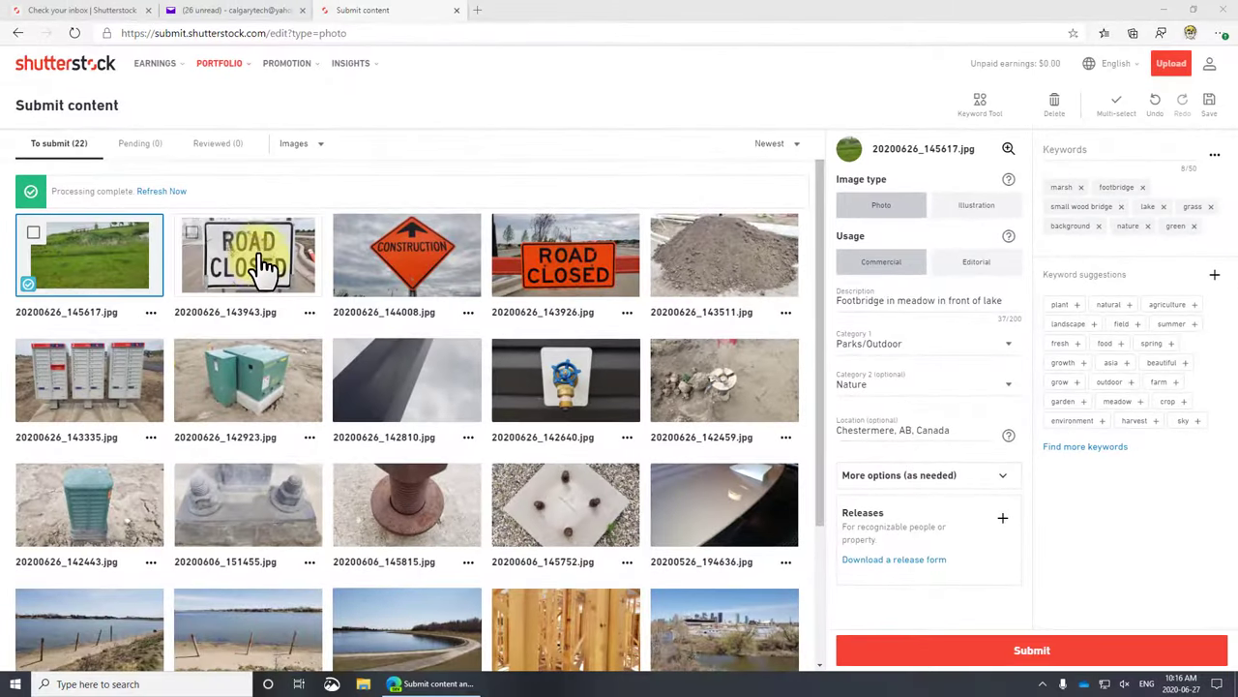
# Switch between the ROAD CLOSED sign photo and the footbridge photo to compare their details.
pyautogui.click(263, 259)
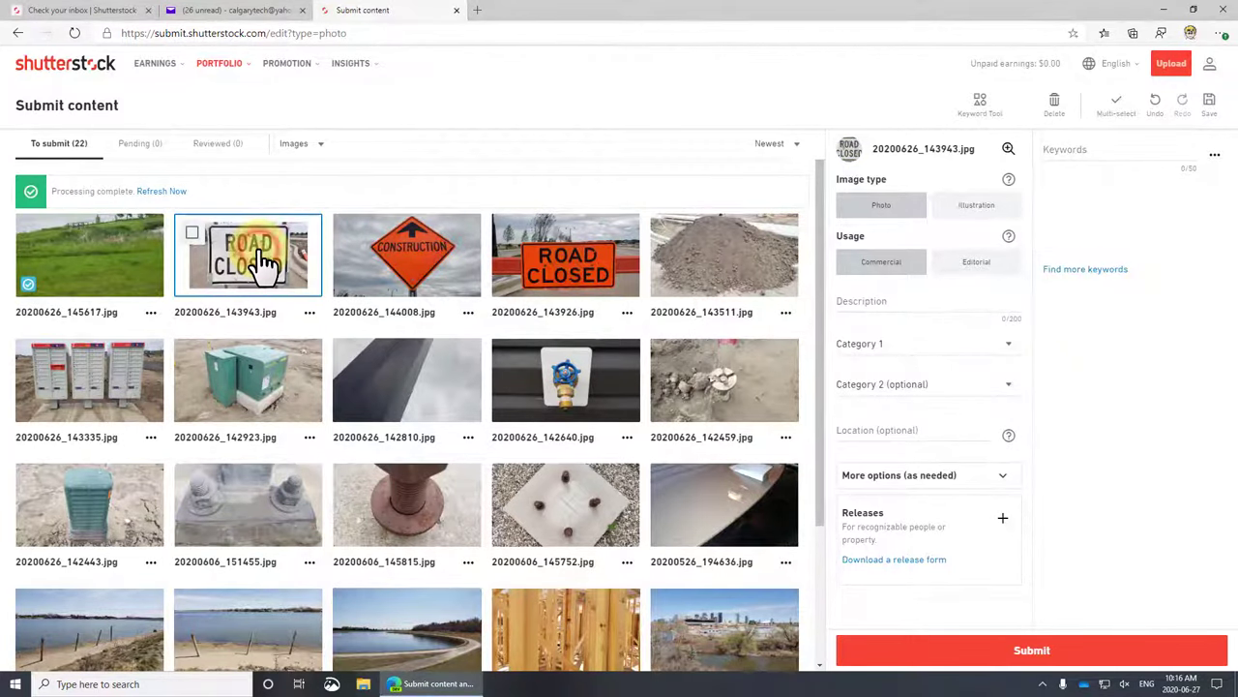
pyautogui.click(116, 253)
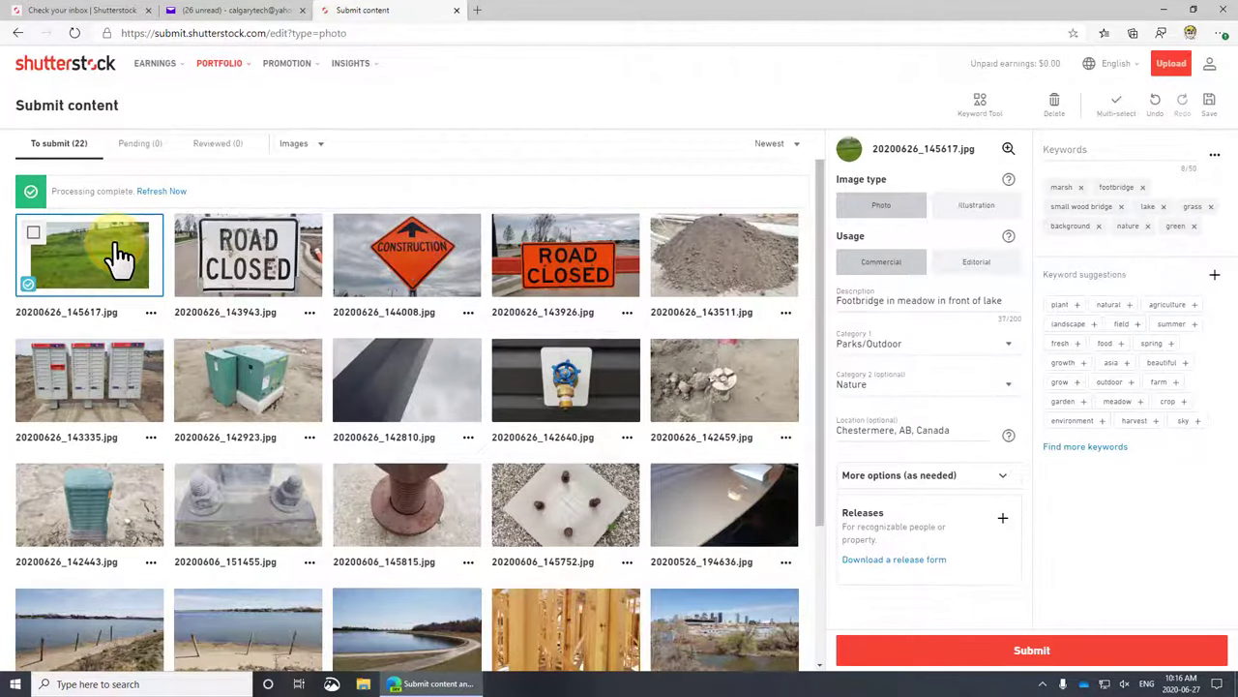
pyautogui.click(242, 249)
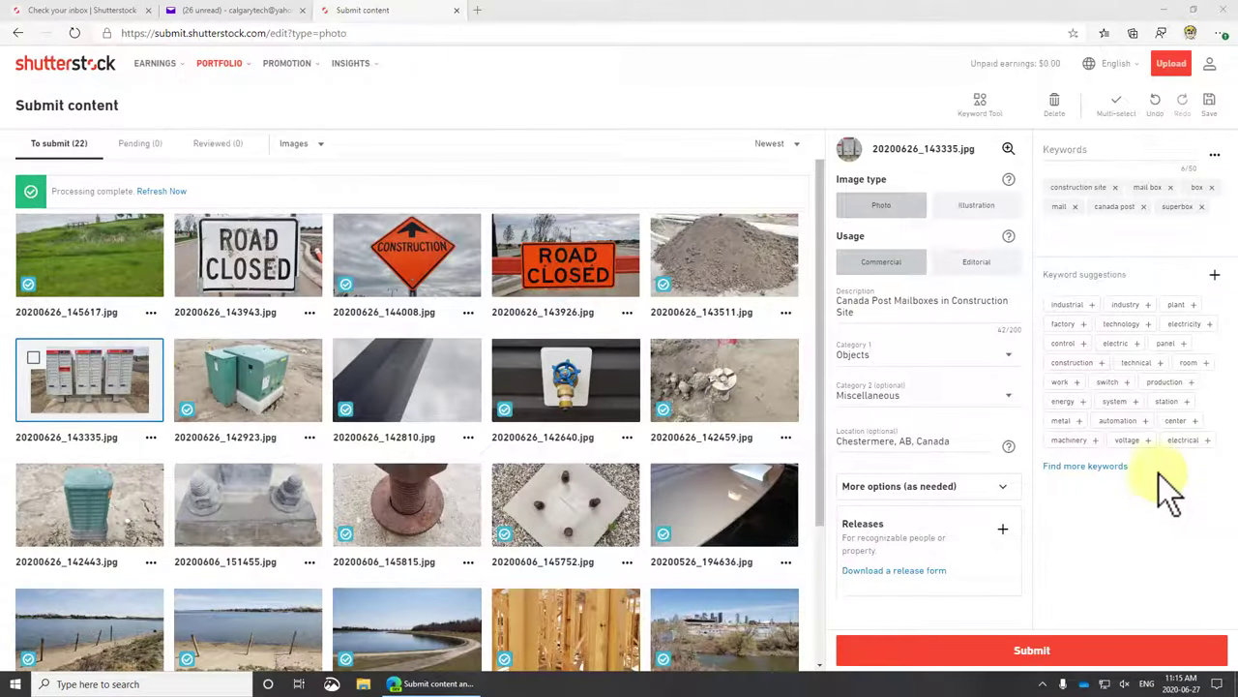
# Review the footbridge, road sign, dirt pile and wagon wheel photos, then select the mailbox photo.
pyautogui.click(106, 264)
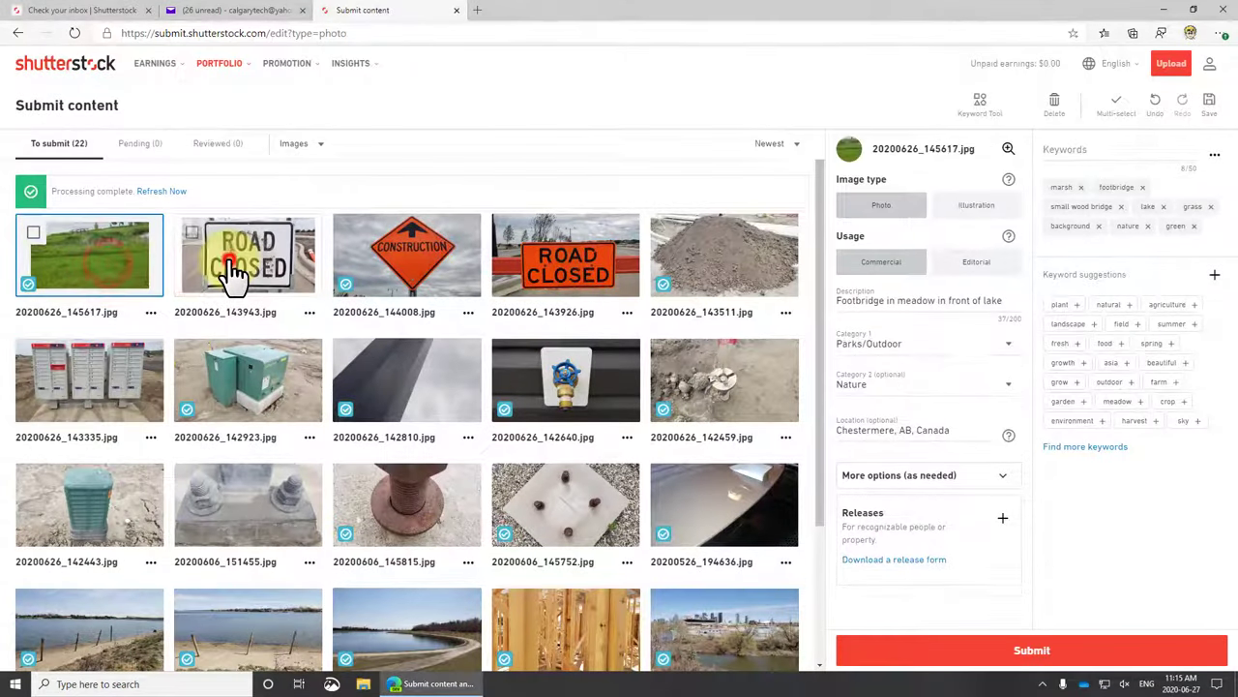
pyautogui.click(232, 271)
pyautogui.click(395, 276)
pyautogui.click(554, 274)
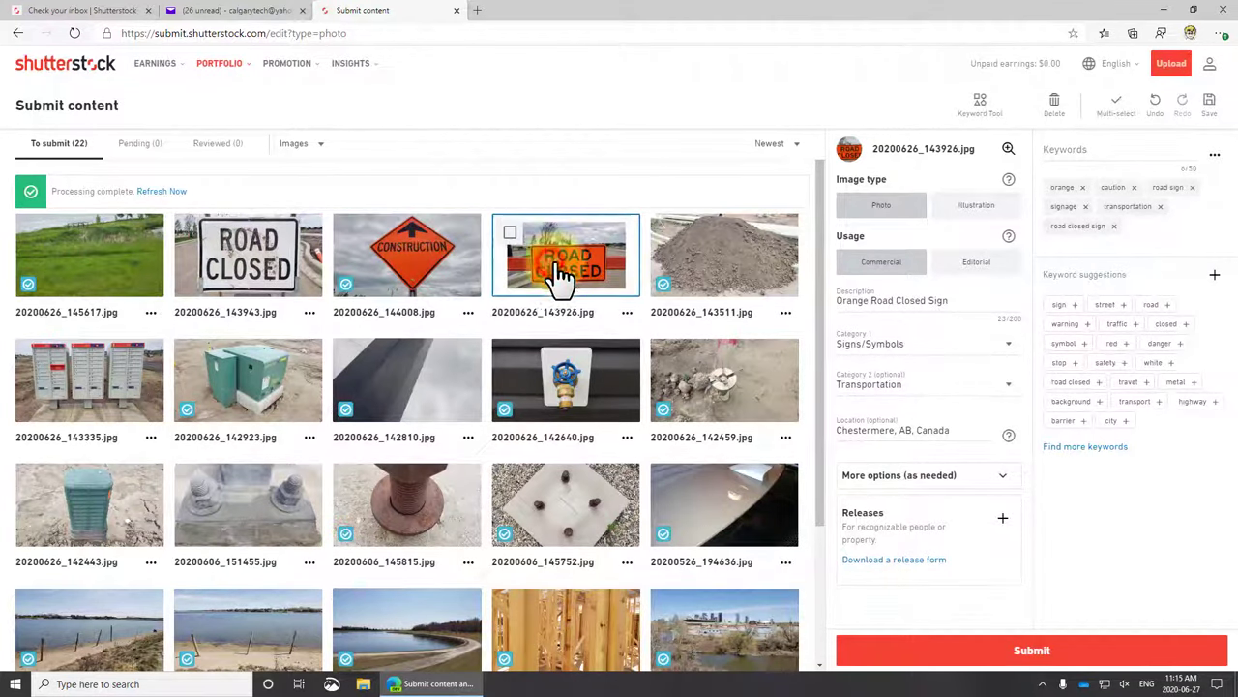
pyautogui.click(691, 277)
pyautogui.scroll(-2, 678, 503)
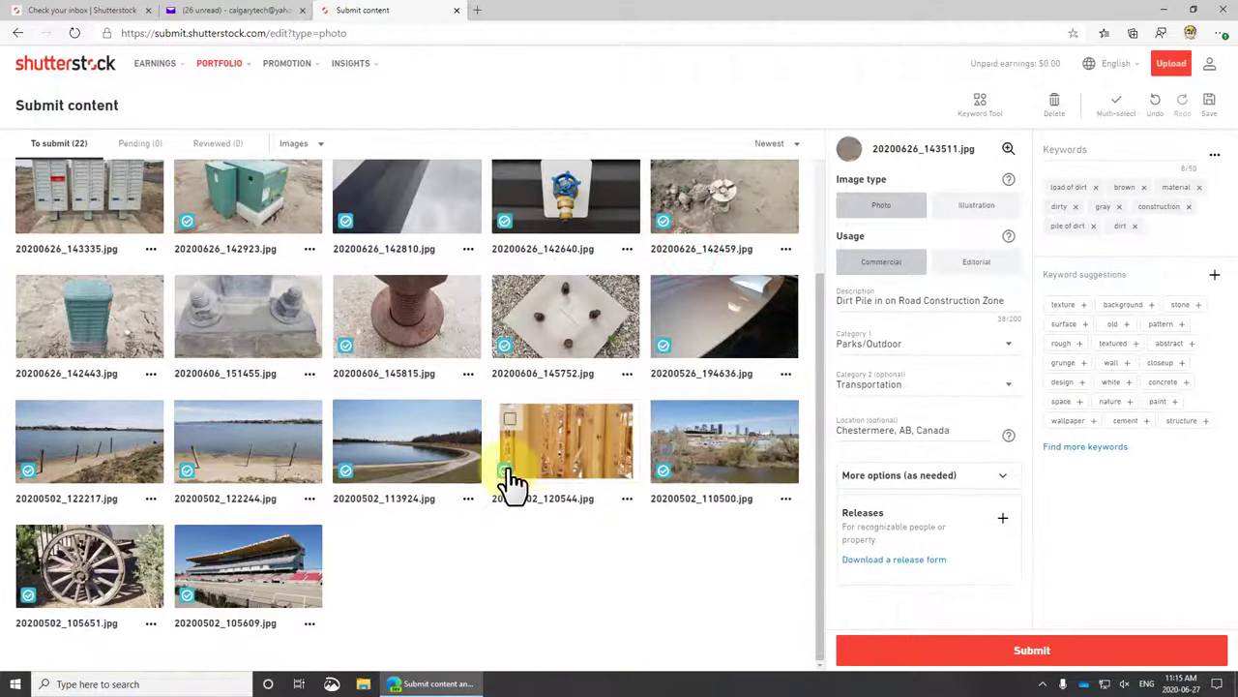
pyautogui.click(97, 570)
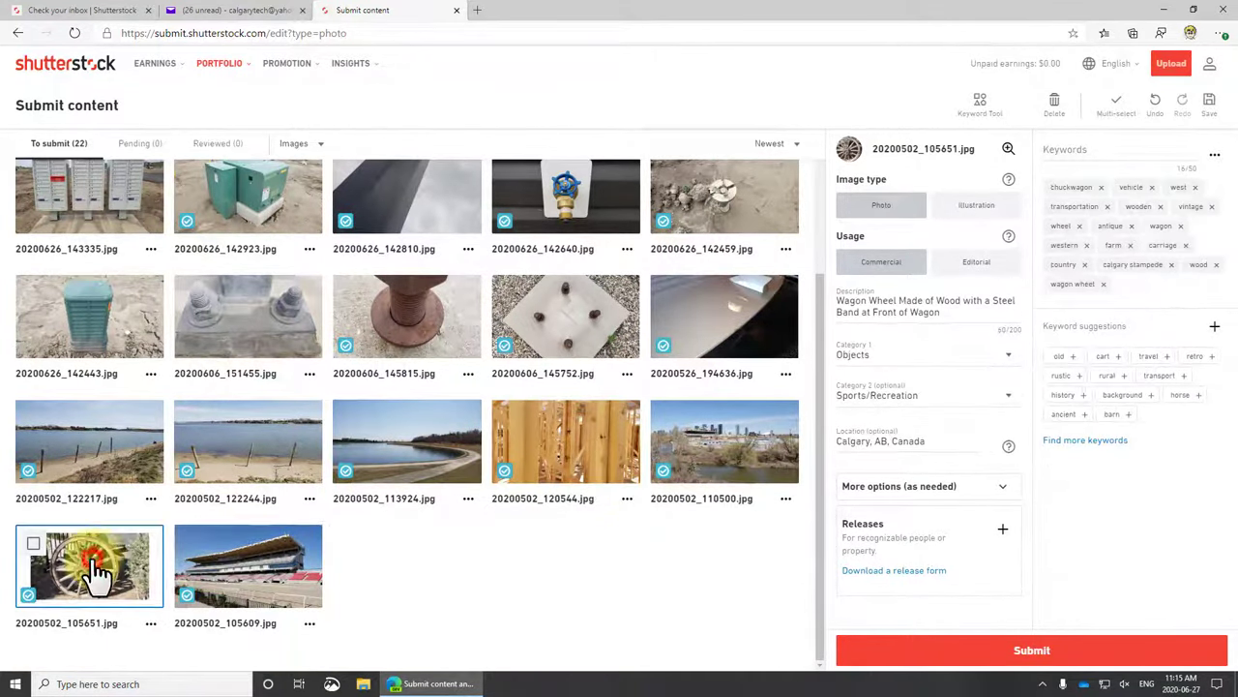
pyautogui.scroll(3, 223, 500)
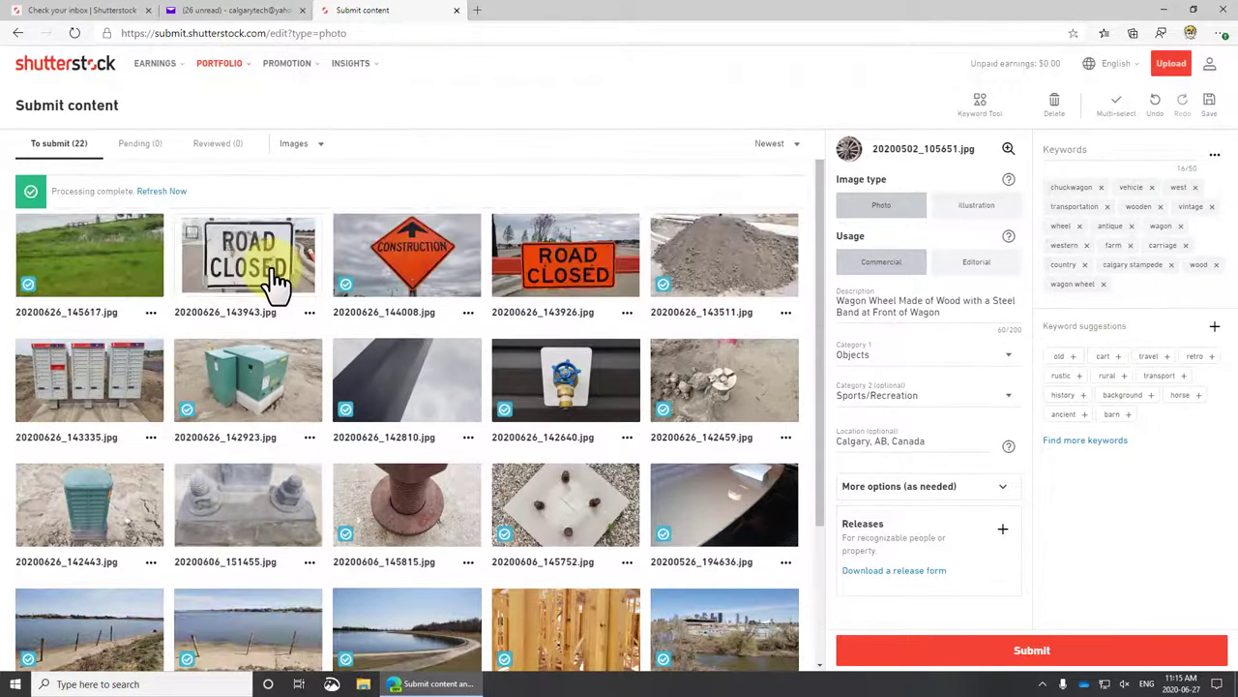
pyautogui.click(100, 408)
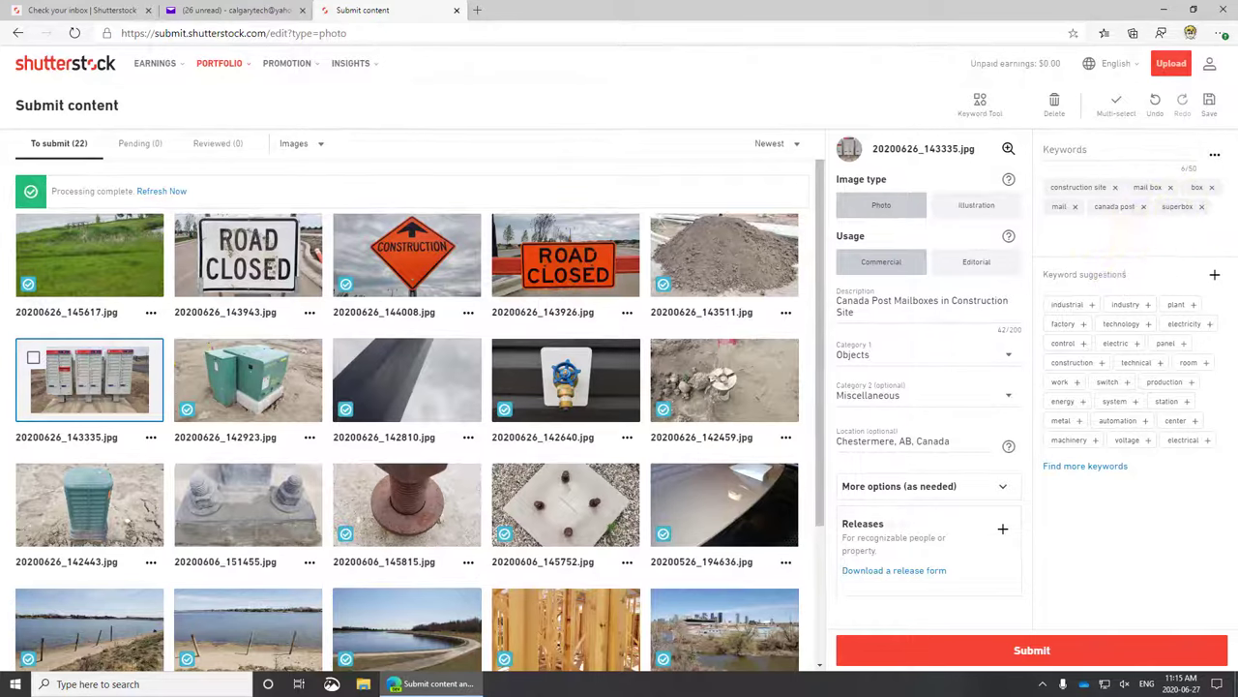
# Add keywords delivery, shipping and courier to the mailbox photo.
pyautogui.click(1082, 150)
pyautogui.press('Return')
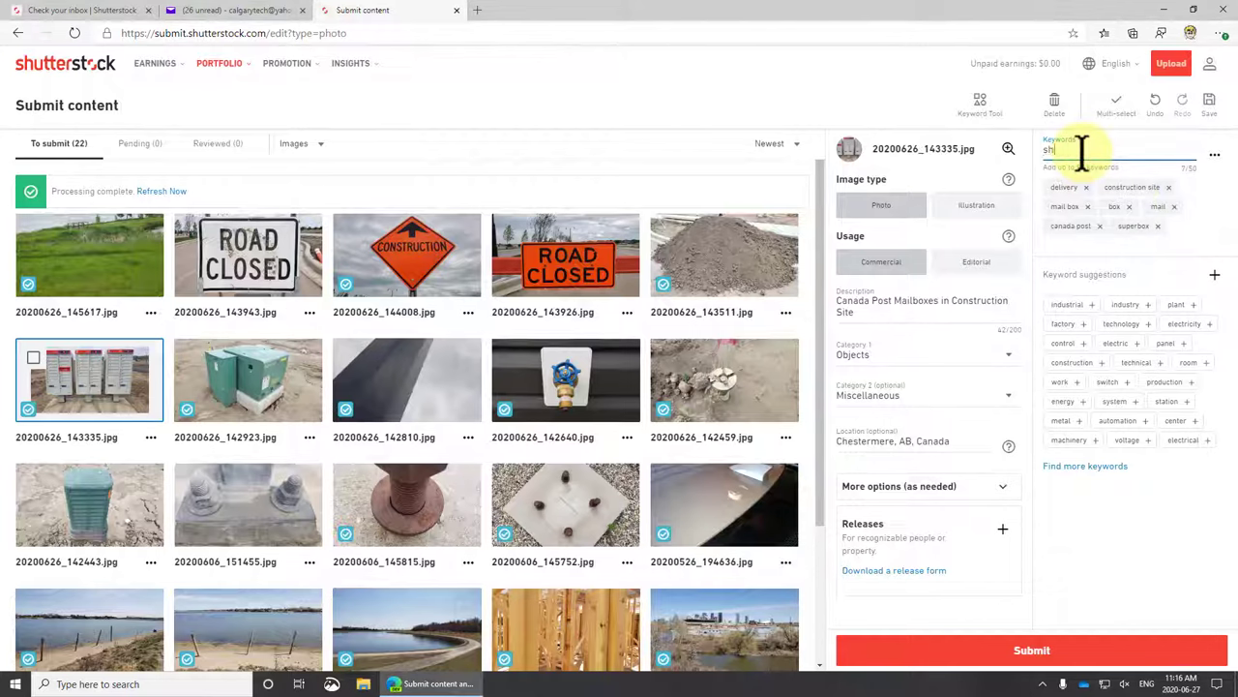
pyautogui.write('shipping')
pyautogui.press('Return')
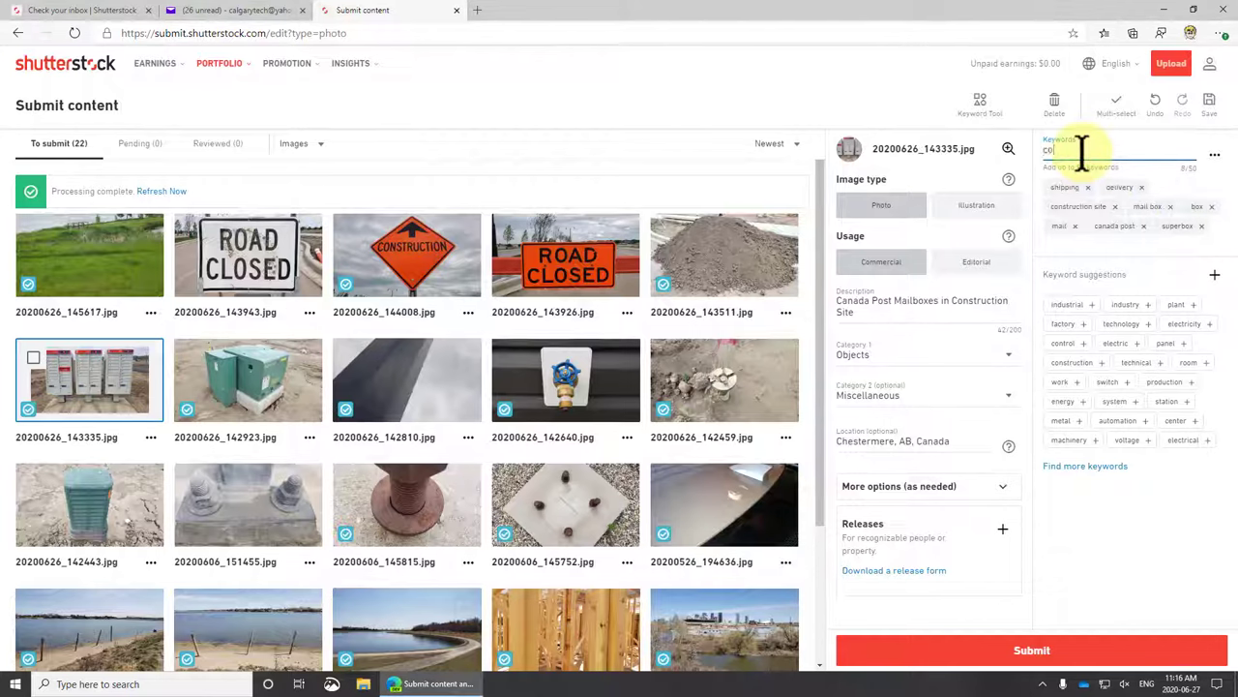
pyautogui.press('Return')
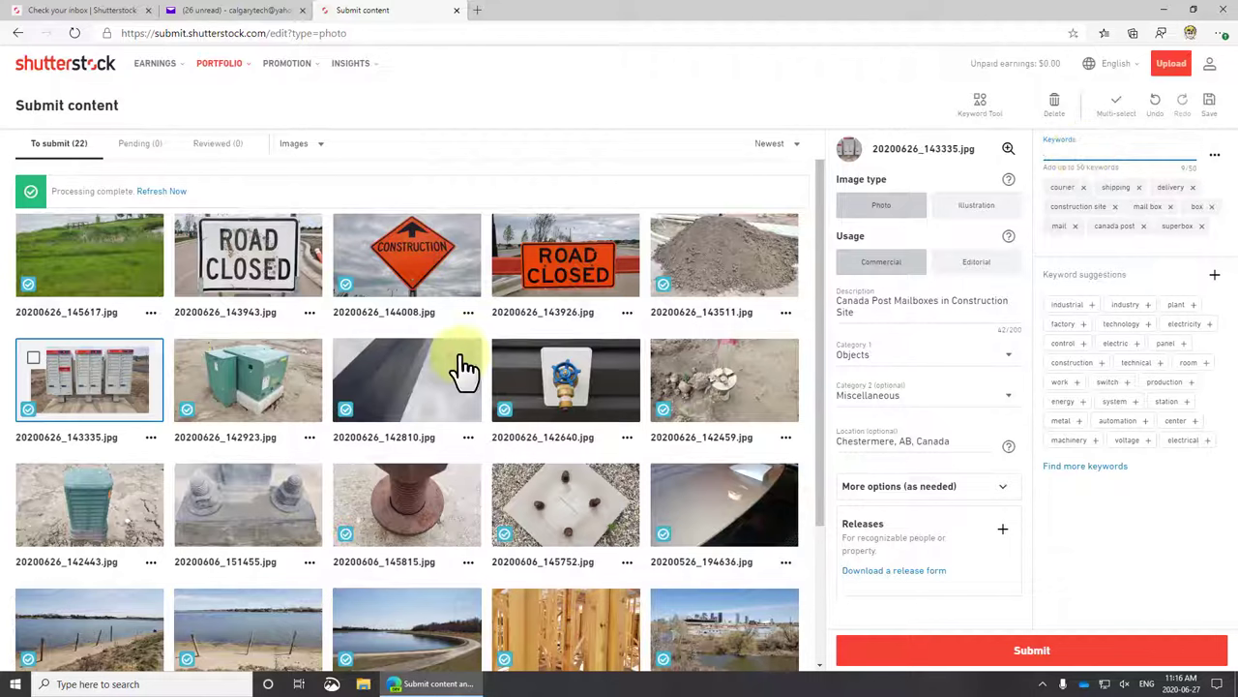
# Give the orange ROAD CLOSED photo suggested keywords warning, symbol, street, traffic, road, closed, metal, barrier.
pyautogui.click(250, 271)
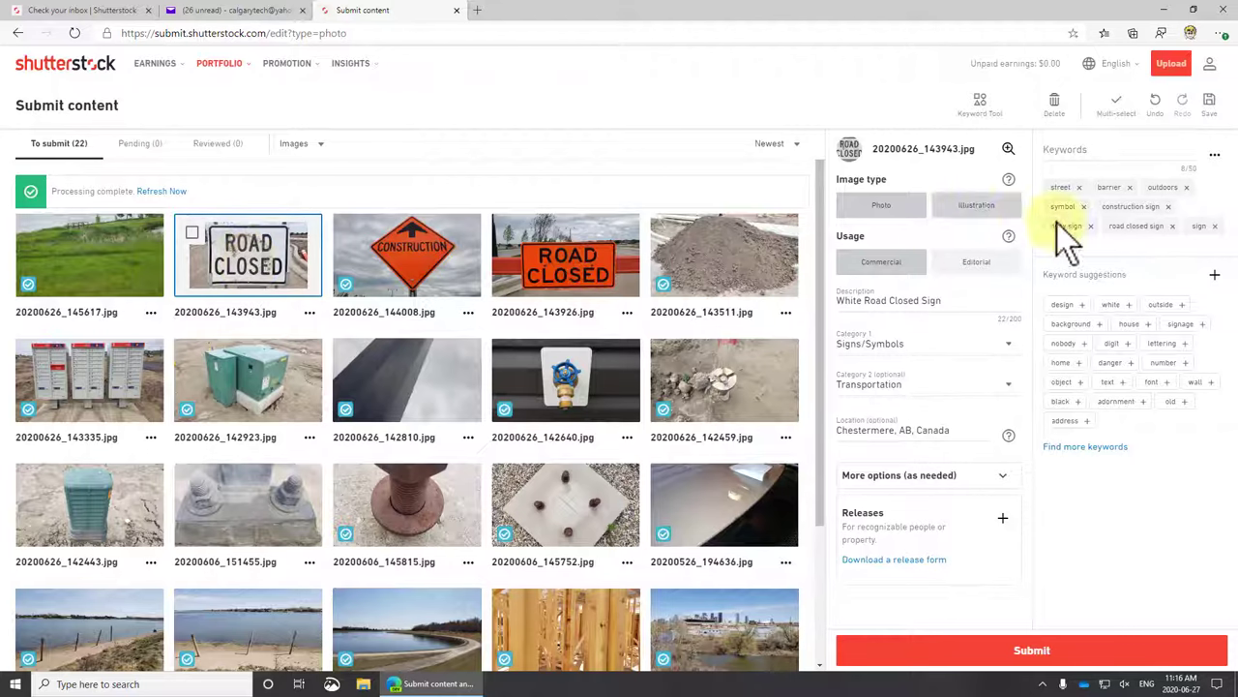
pyautogui.click(598, 271)
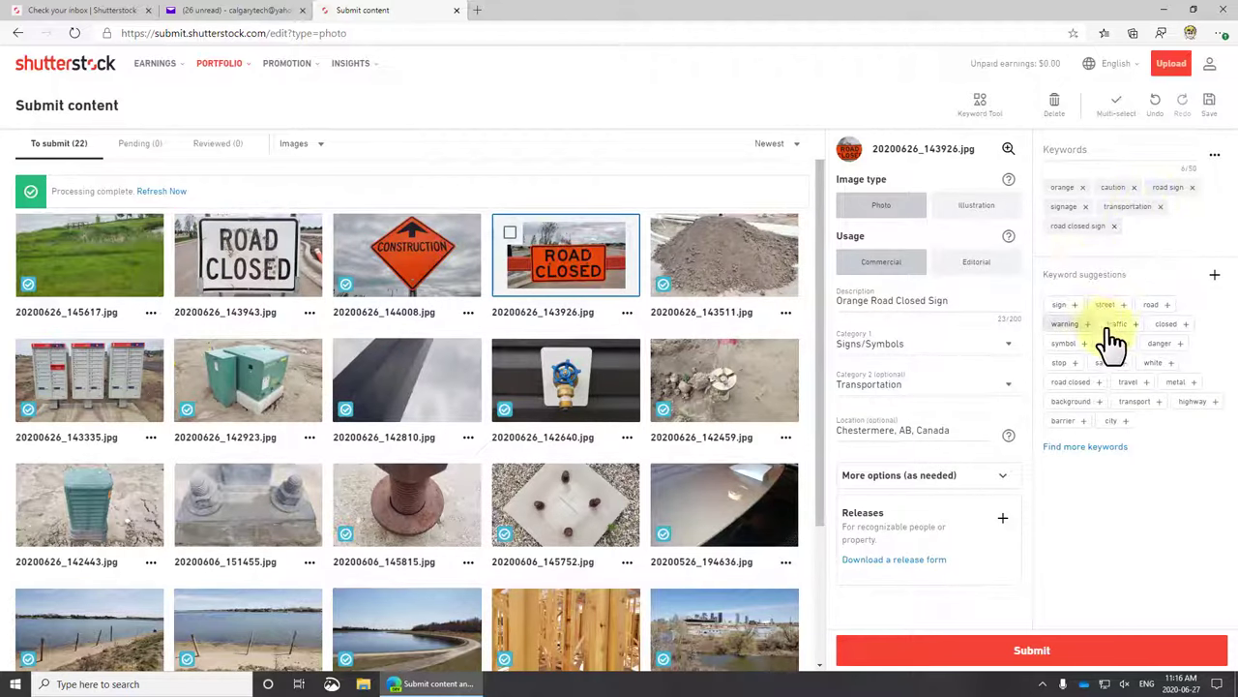
pyautogui.click(1072, 325)
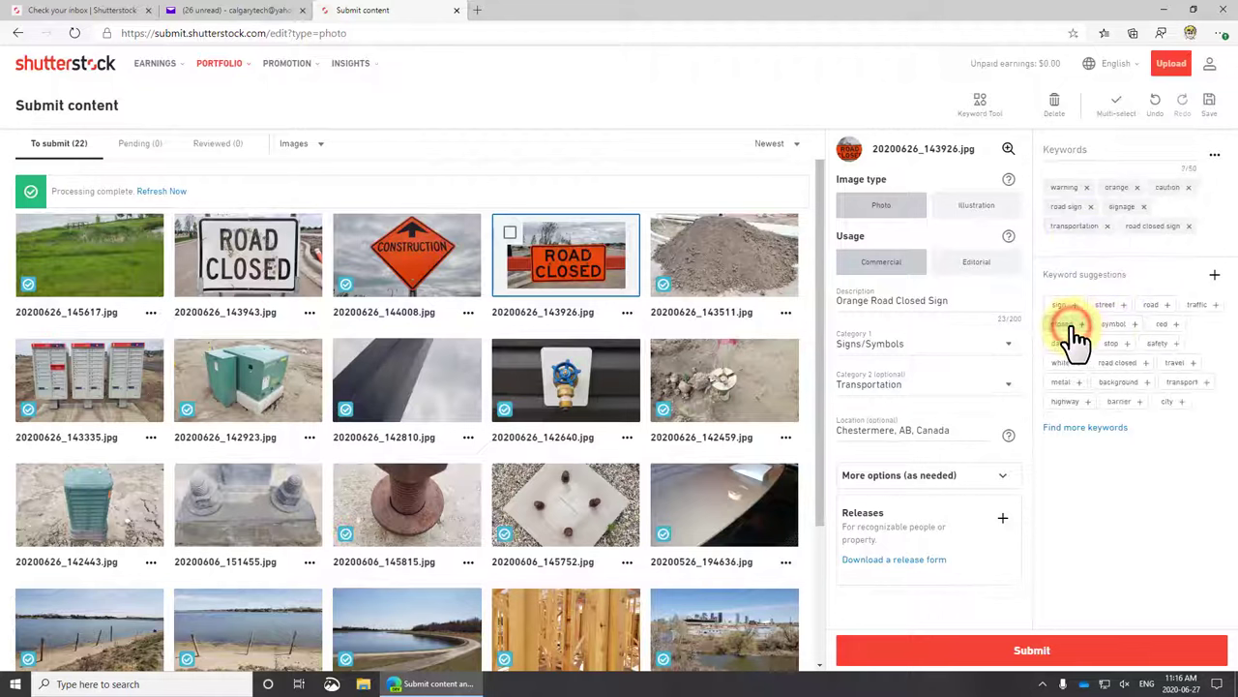
pyautogui.click(1113, 325)
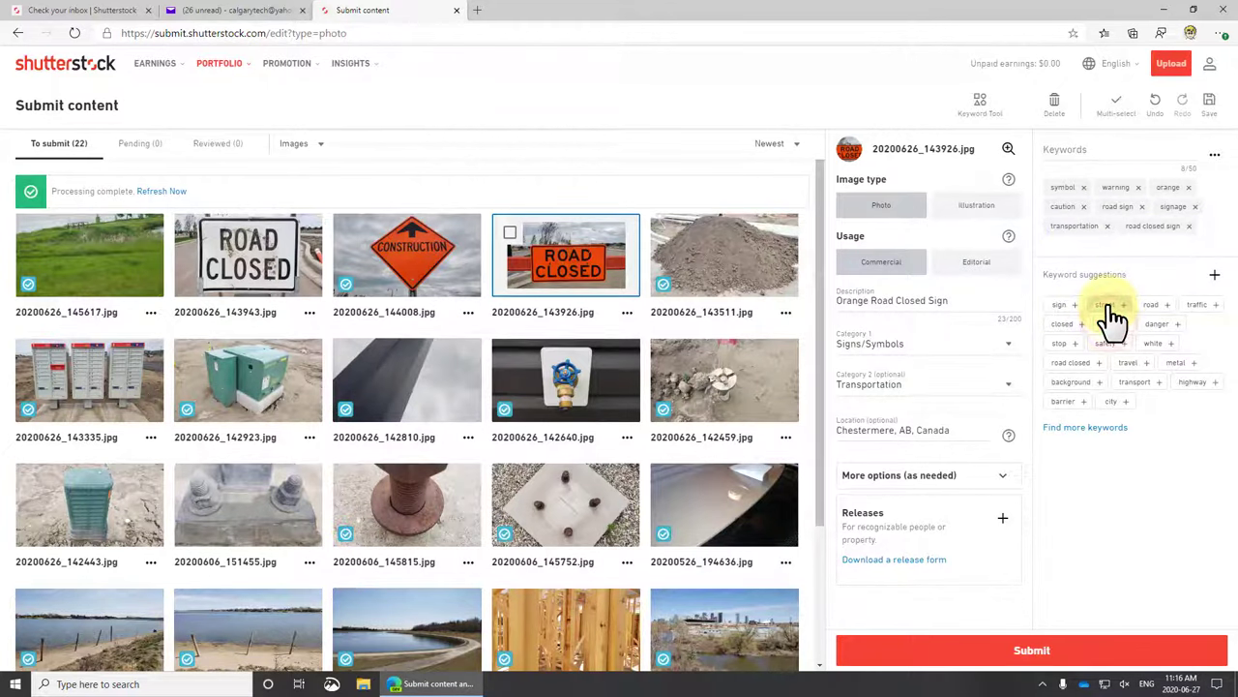
pyautogui.click(1111, 308)
pyautogui.click(1147, 320)
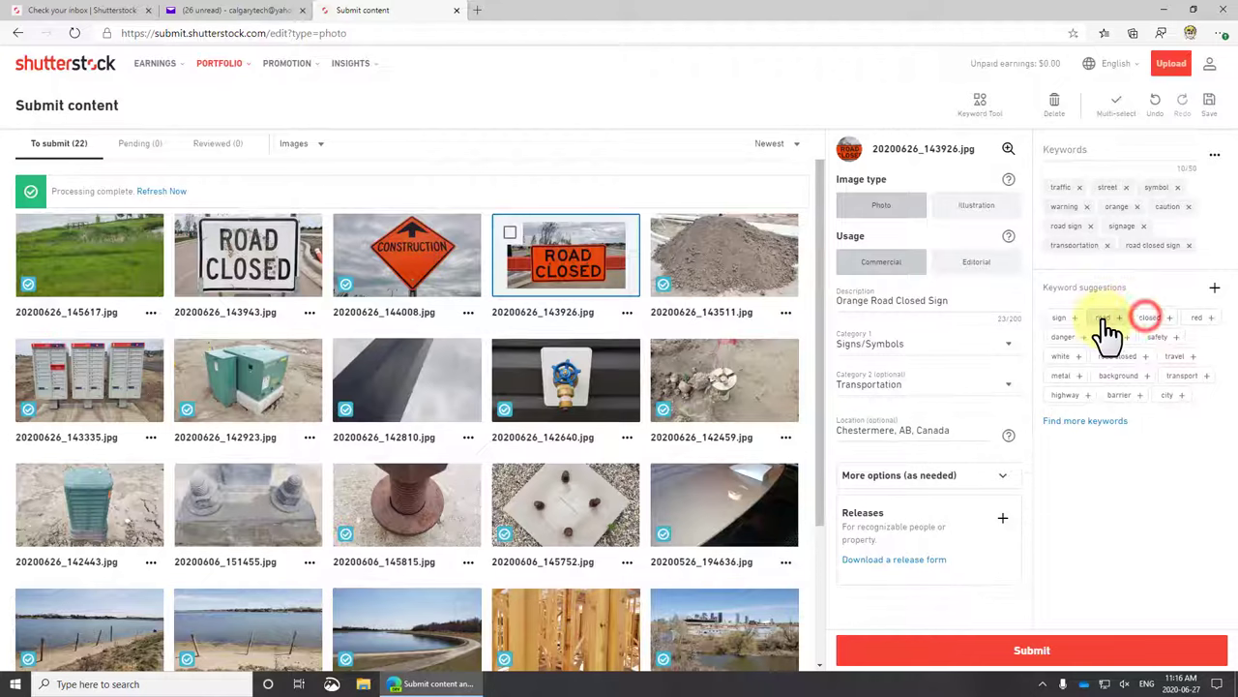
pyautogui.click(1104, 319)
pyautogui.click(1105, 321)
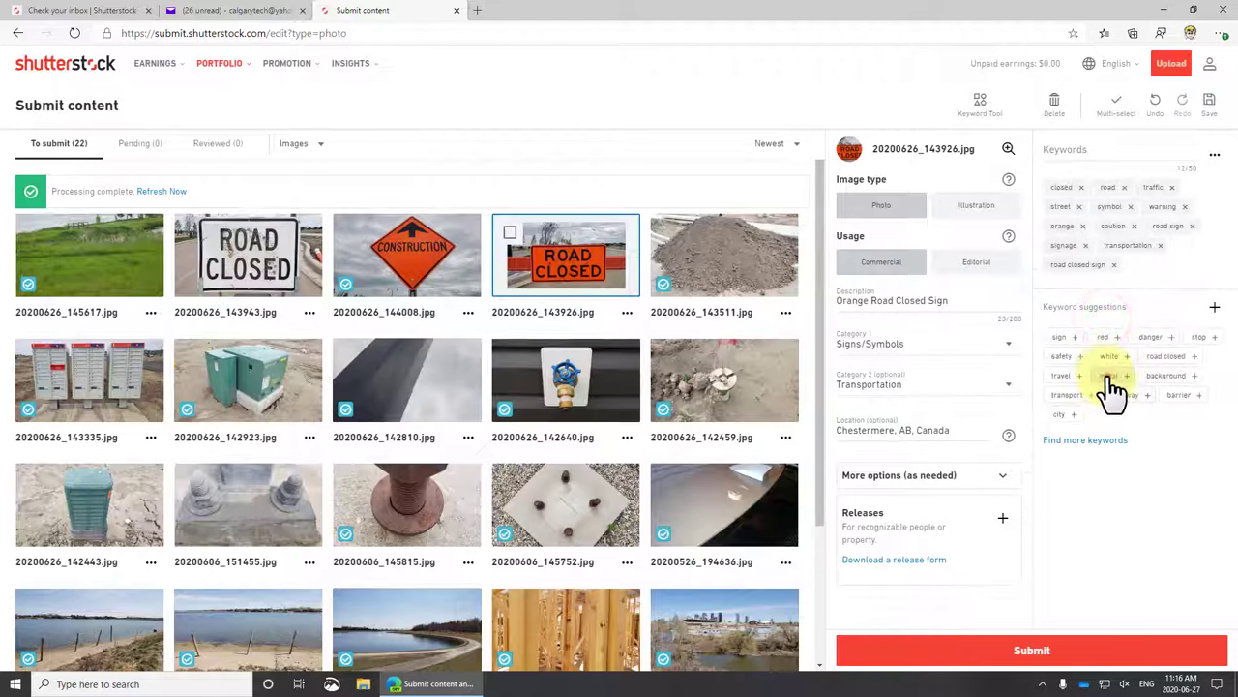
pyautogui.click(1109, 378)
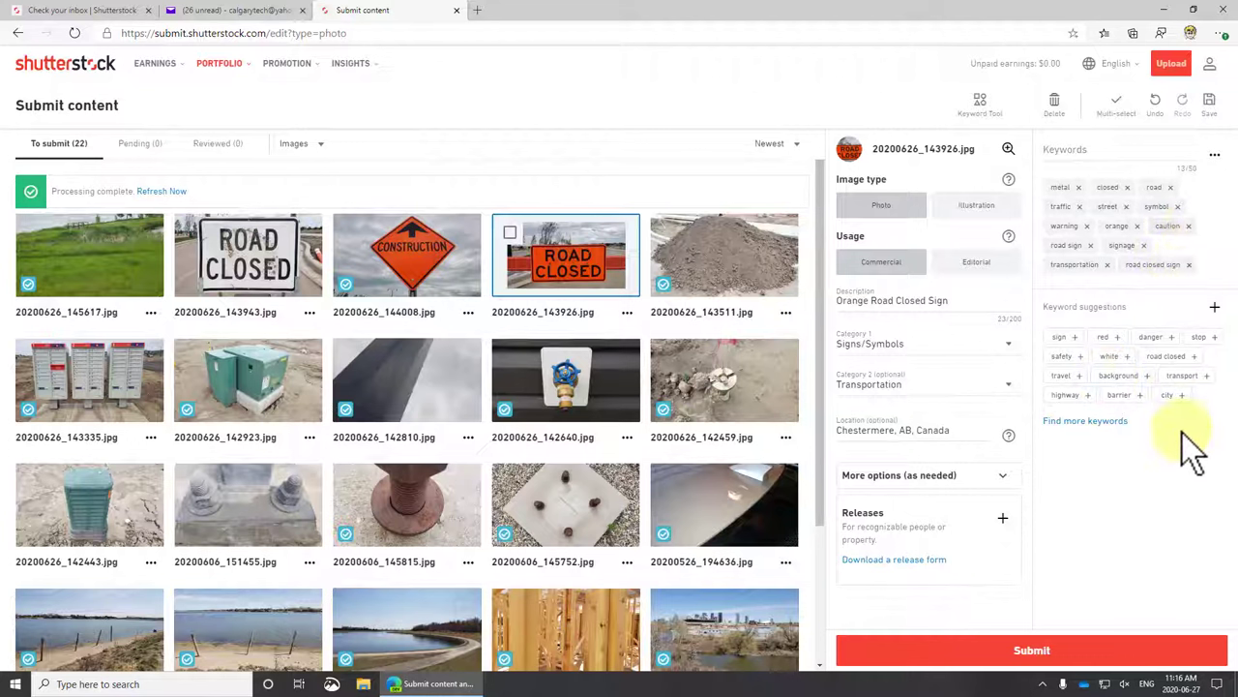
pyautogui.click(1122, 397)
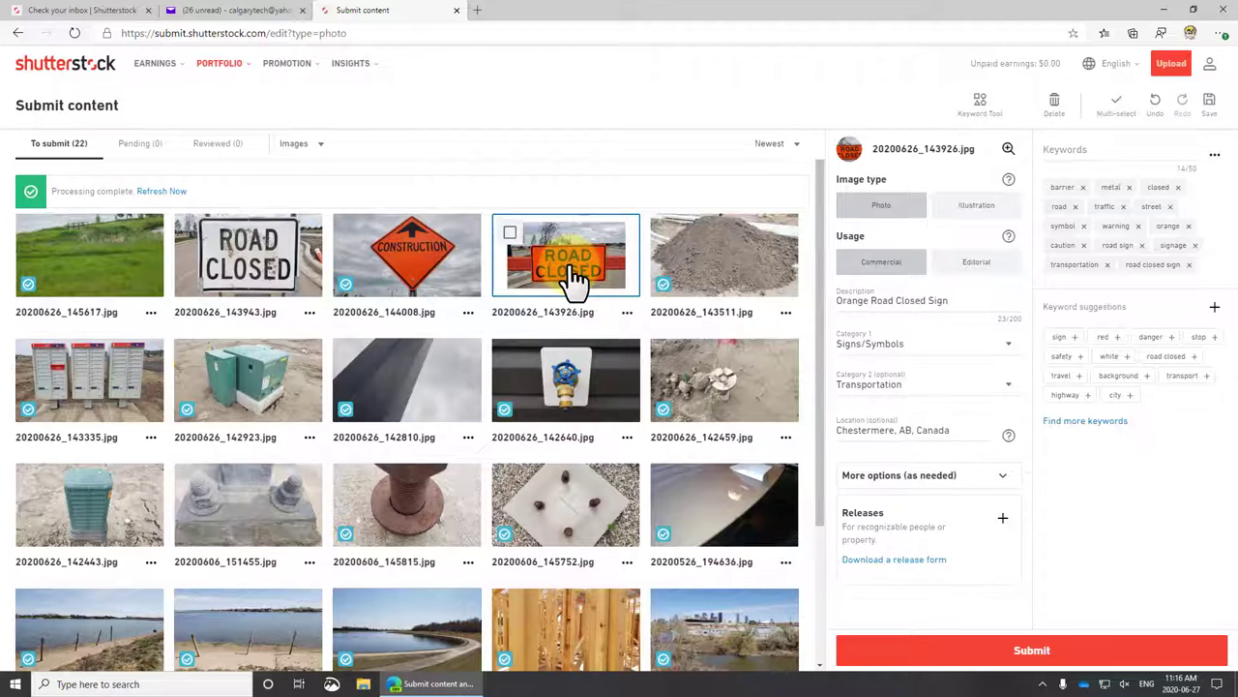
pyautogui.scroll(-2, 505, 445)
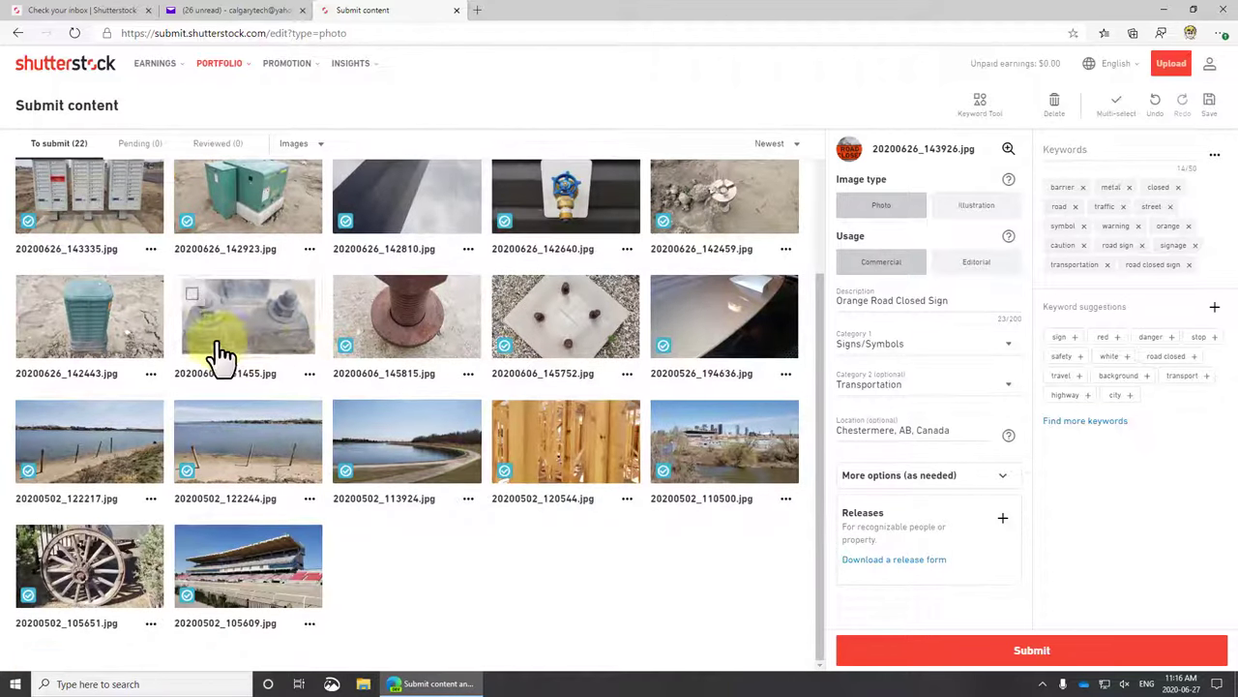
pyautogui.scroll(2, 410, 367)
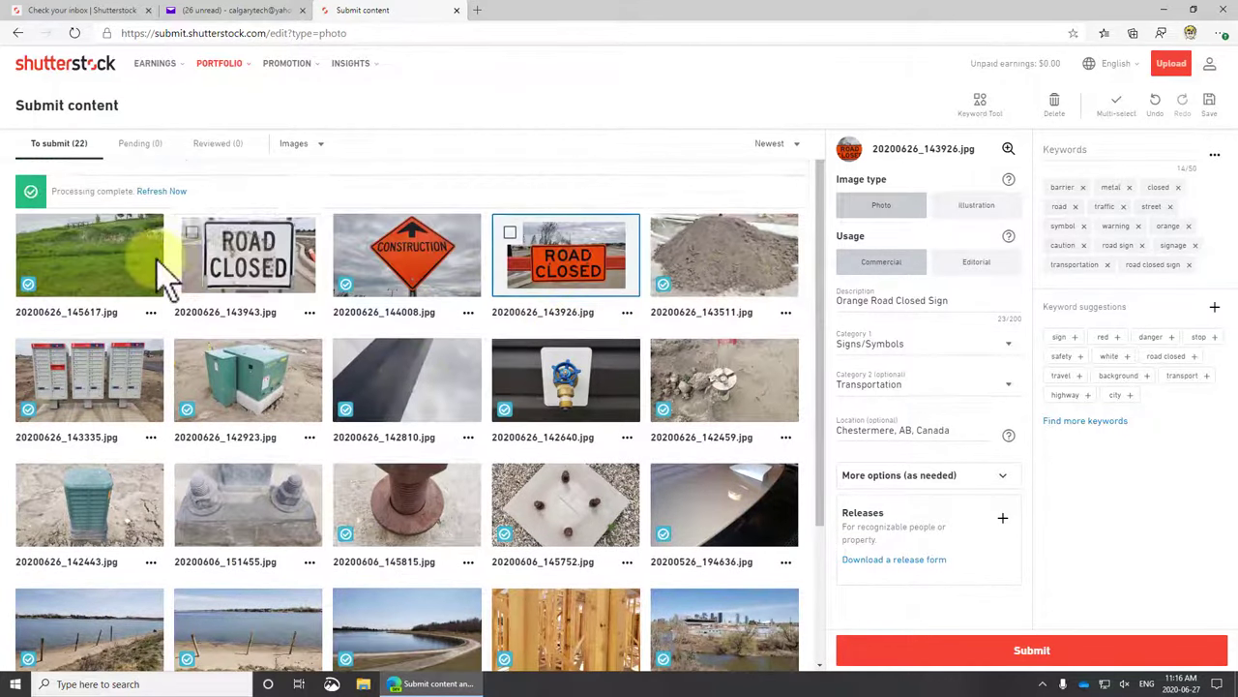
# Add keywords outdoor, architecture, plastic box and telephone to the green control box photo.
pyautogui.click(116, 499)
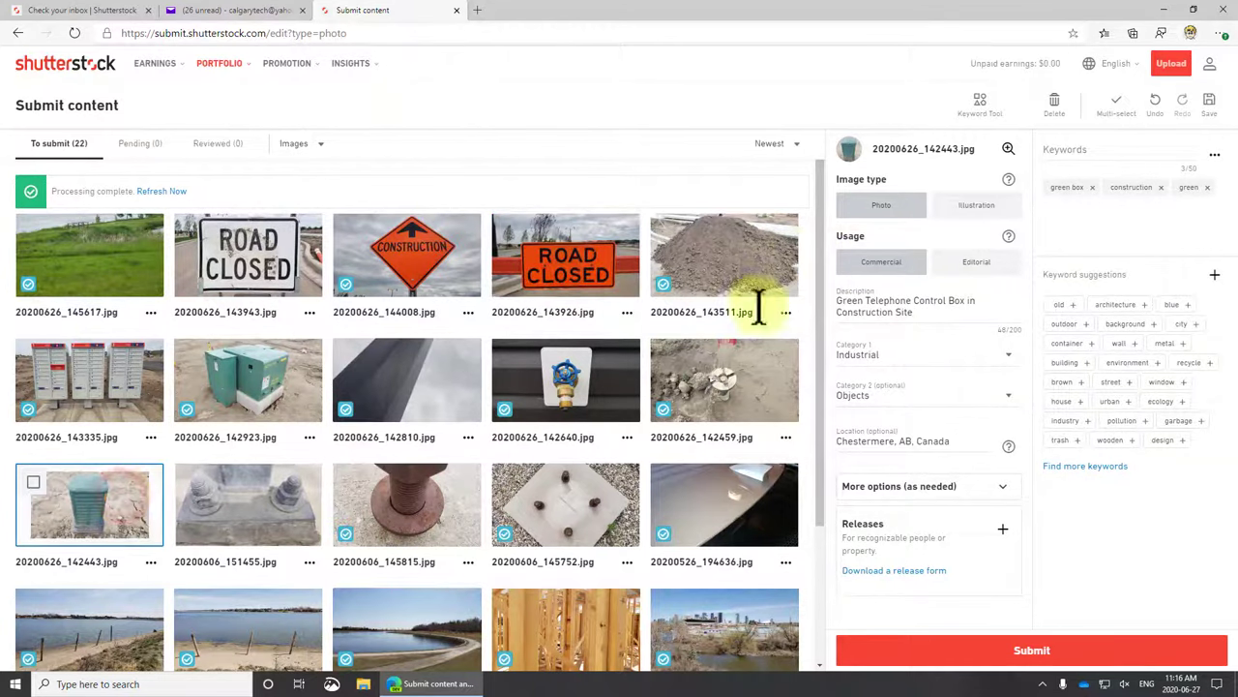
pyautogui.click(1070, 325)
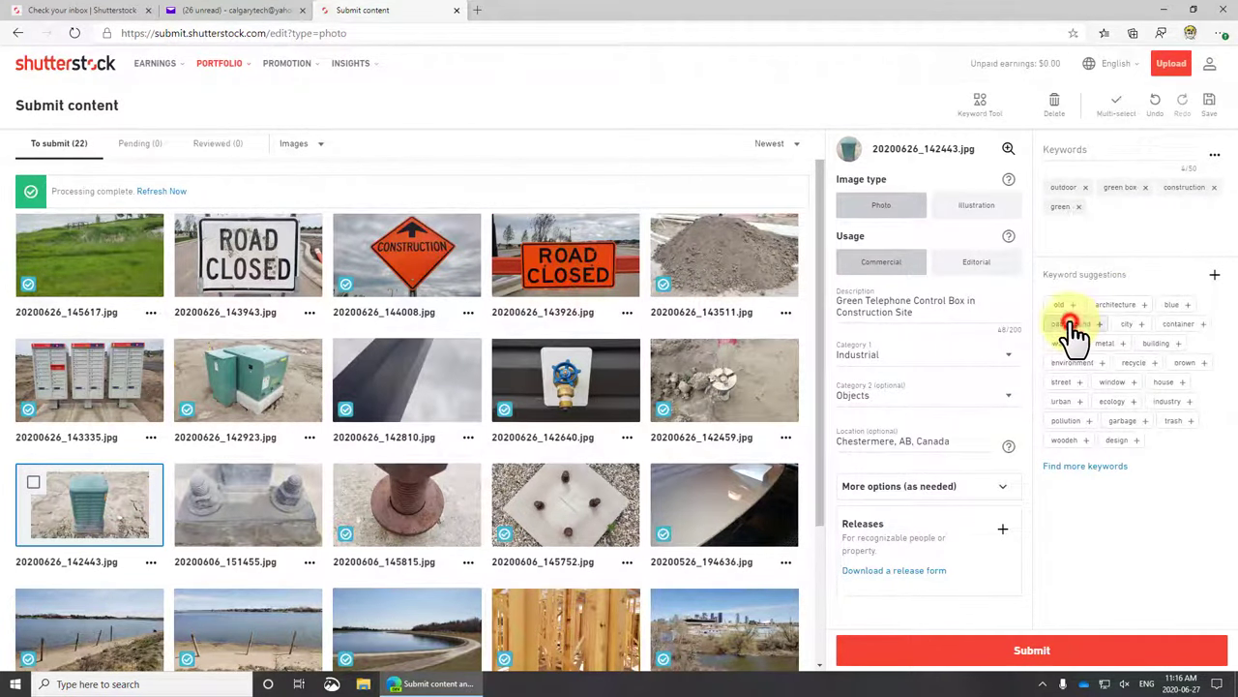
pyautogui.click(1121, 305)
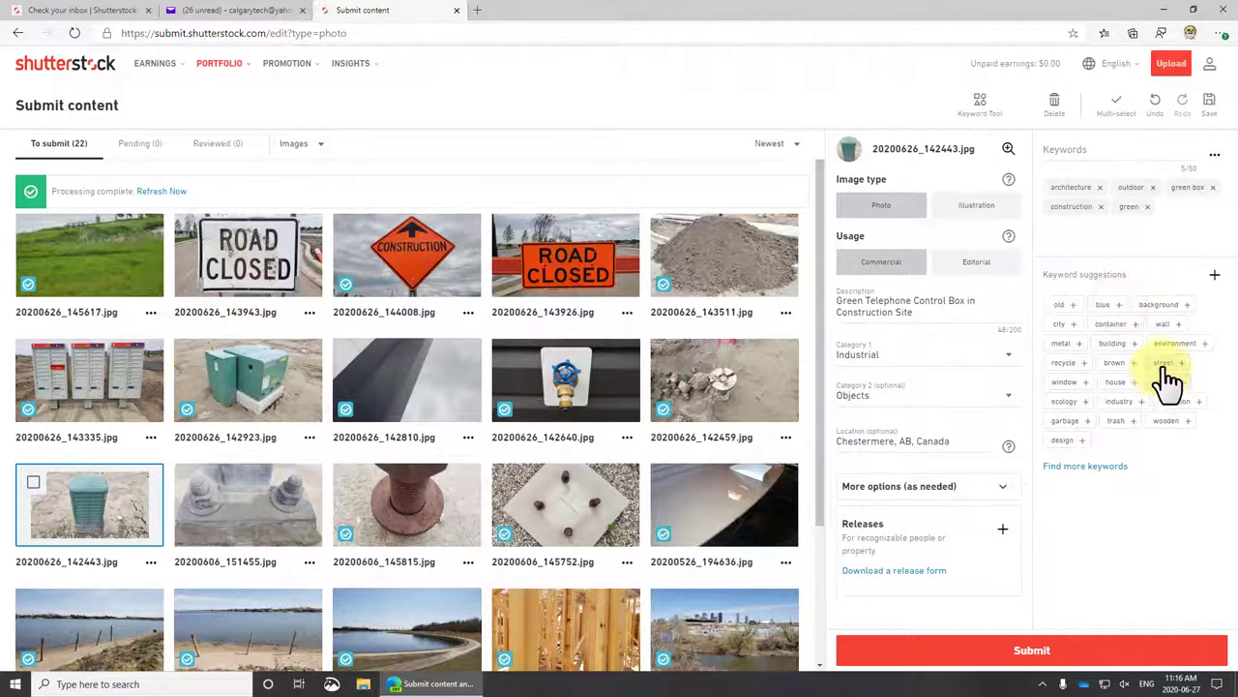
pyautogui.click(1084, 147)
pyautogui.write('plastic box')
pyautogui.press('Return')
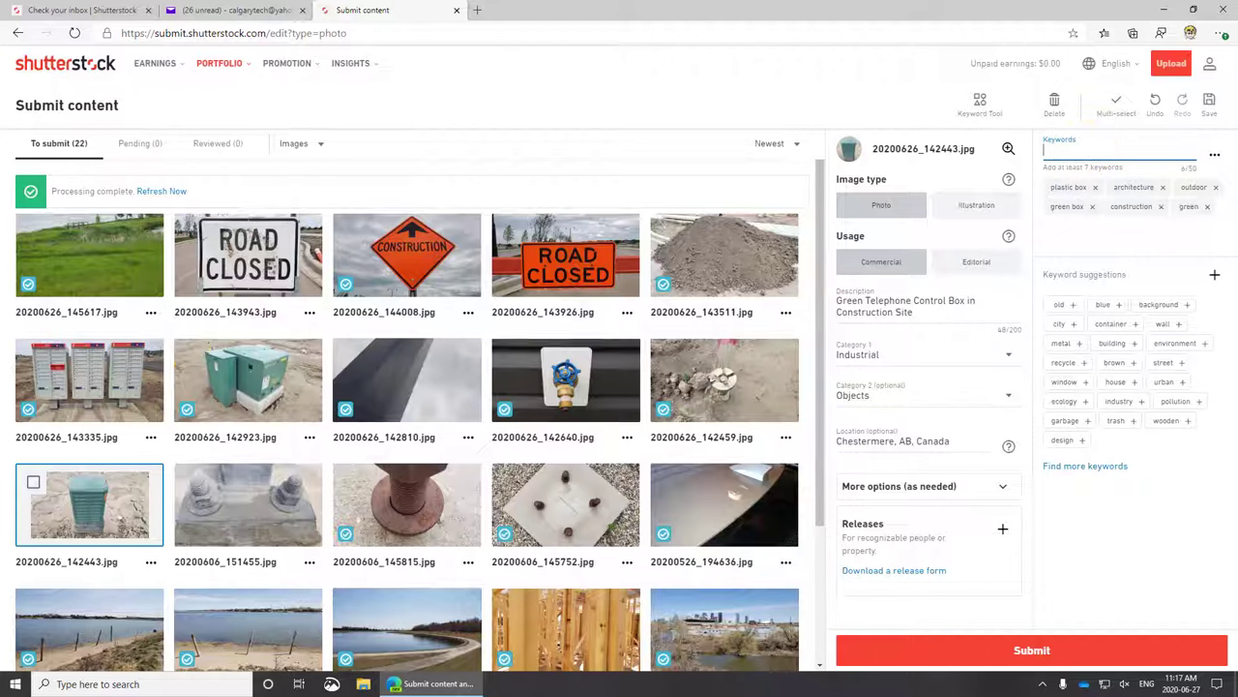
pyautogui.write('telephone')
pyautogui.press('Return')
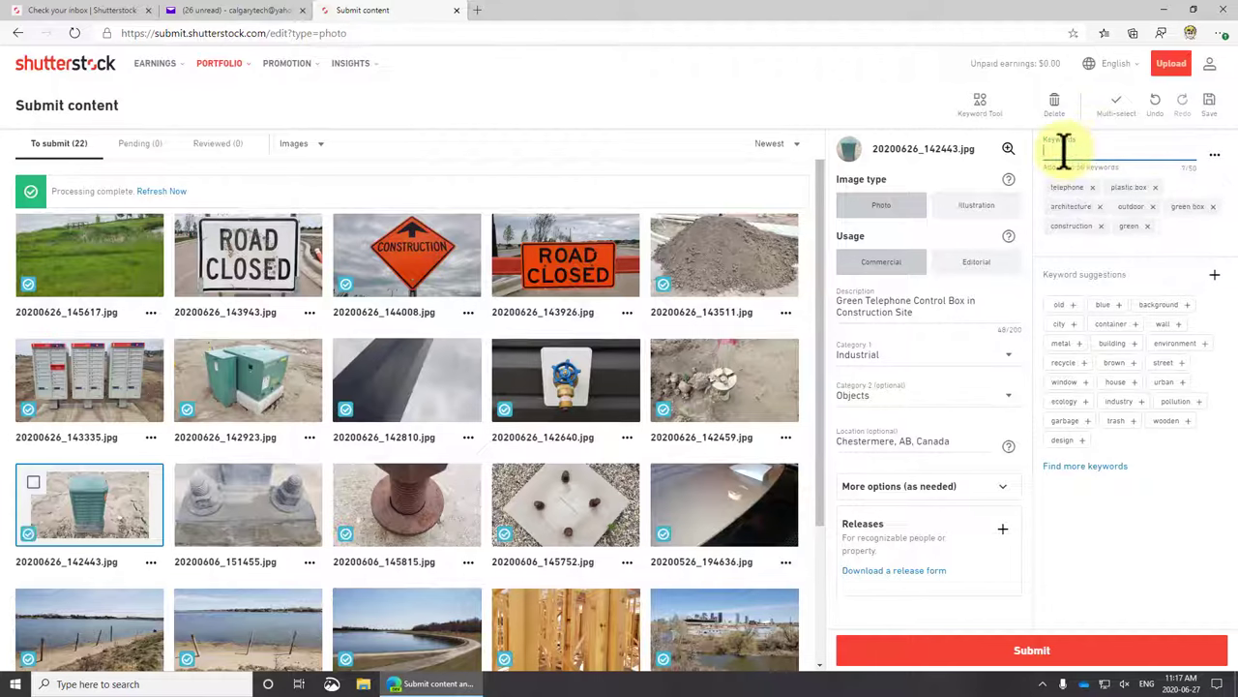
# Add the keyword street light to the grey bolts photo 20200606_151455.jpg.
pyautogui.click(230, 518)
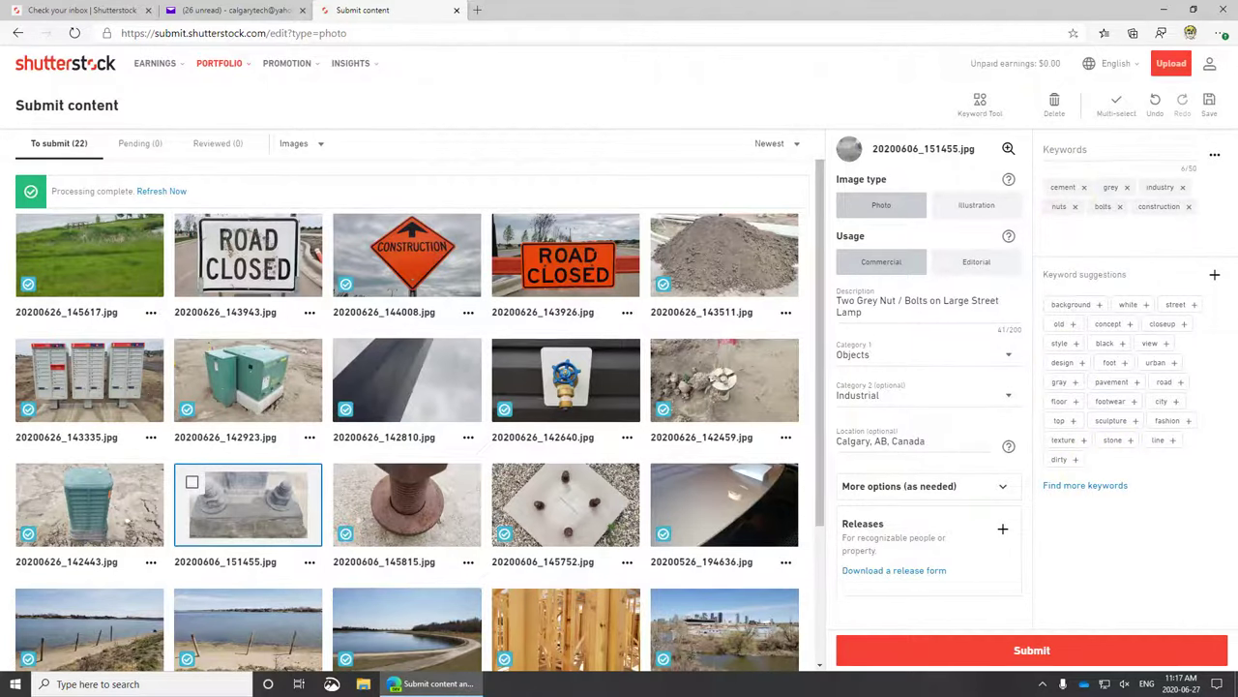
pyautogui.click(1063, 152)
pyautogui.write('street')
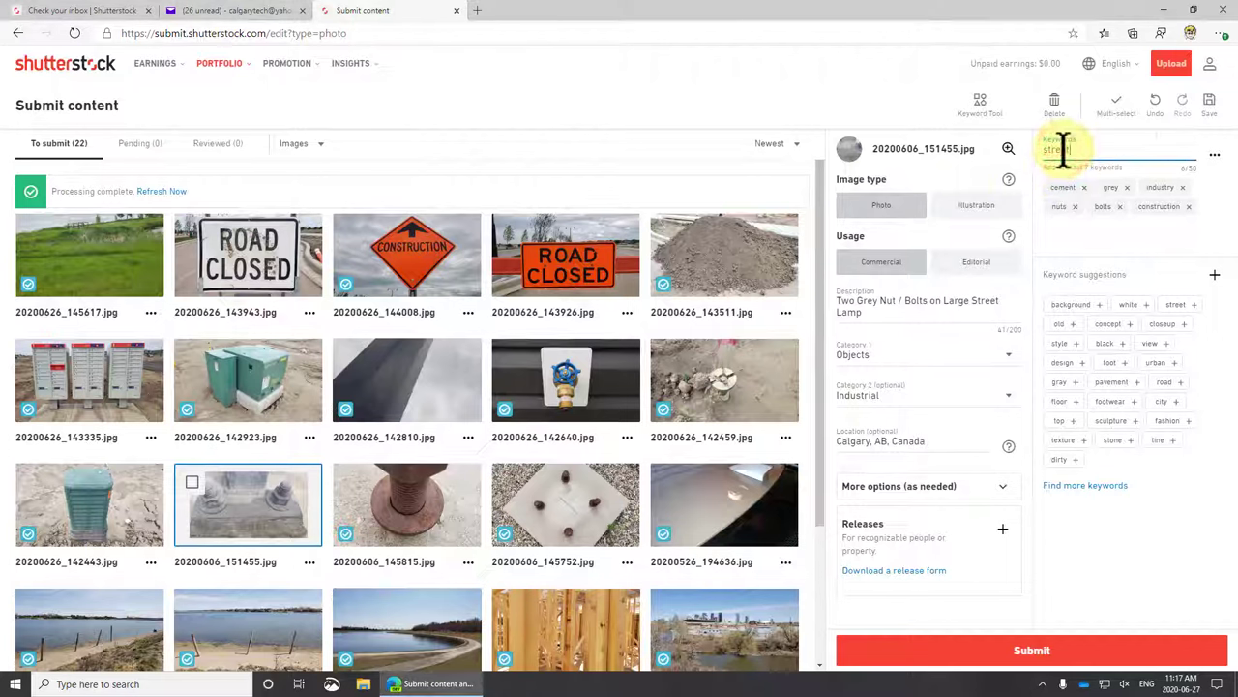
pyautogui.write(' light')
pyautogui.press('Return')
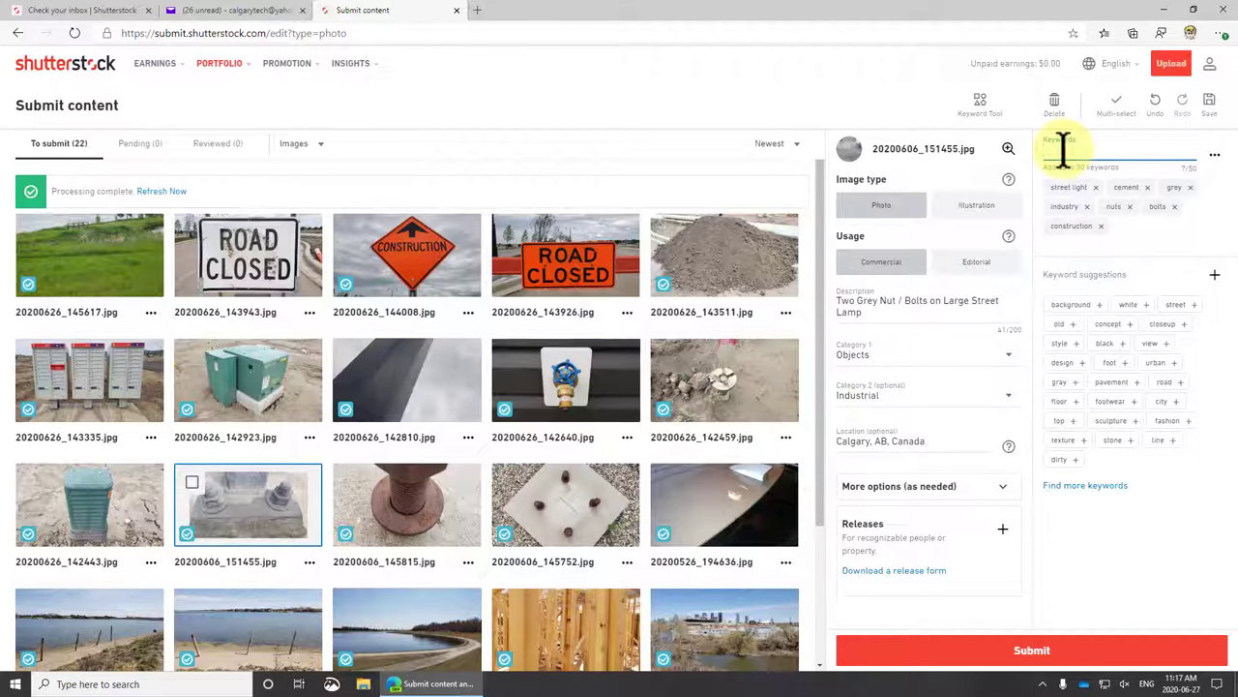
# Recheck the details of the white and orange ROAD CLOSED photos.
pyautogui.click(276, 273)
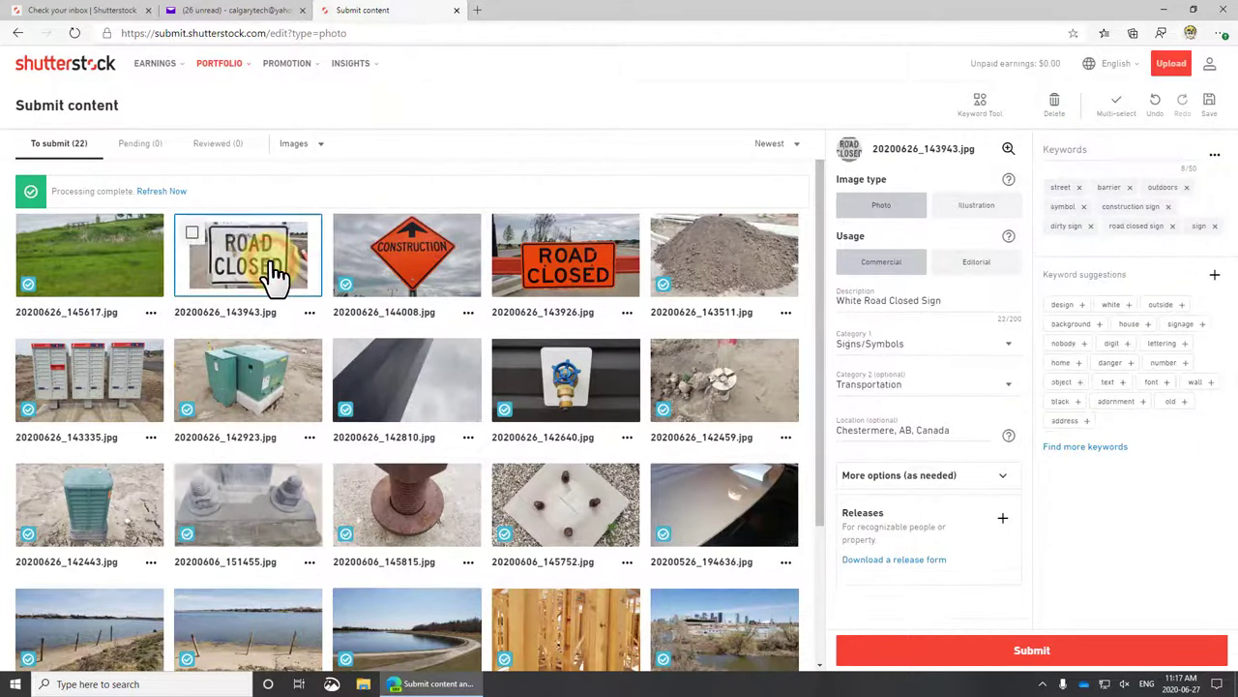
pyautogui.click(574, 275)
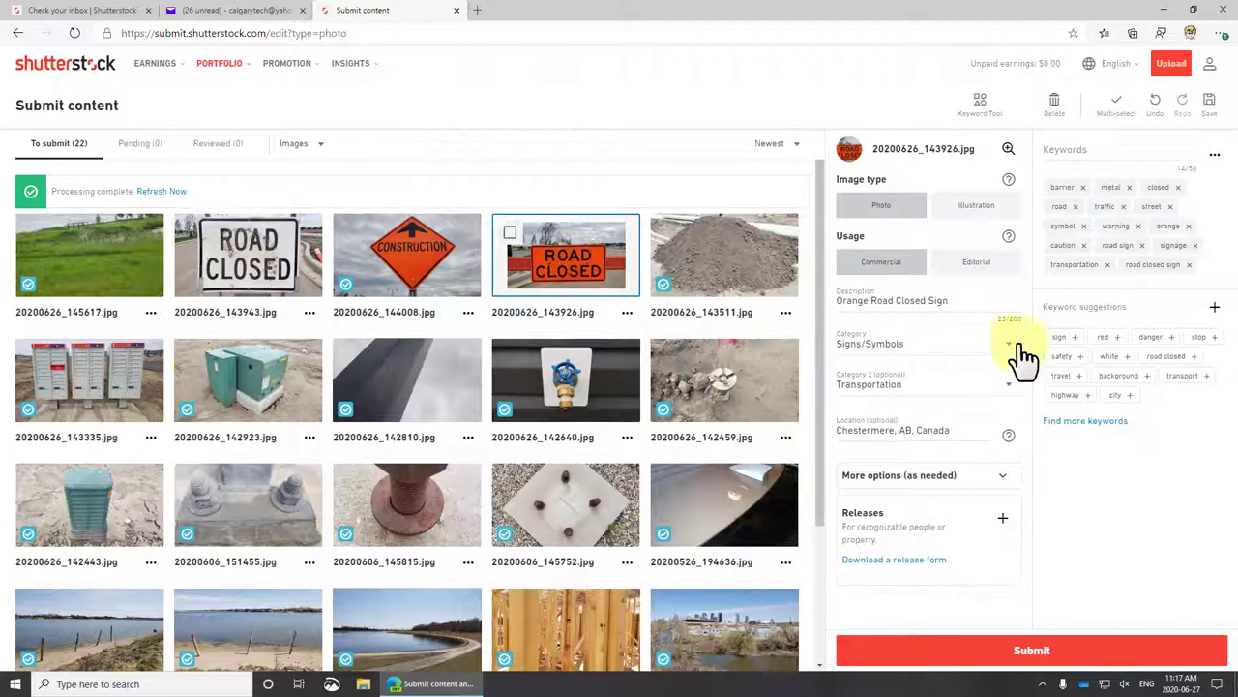
pyautogui.scroll(-2, 512, 305)
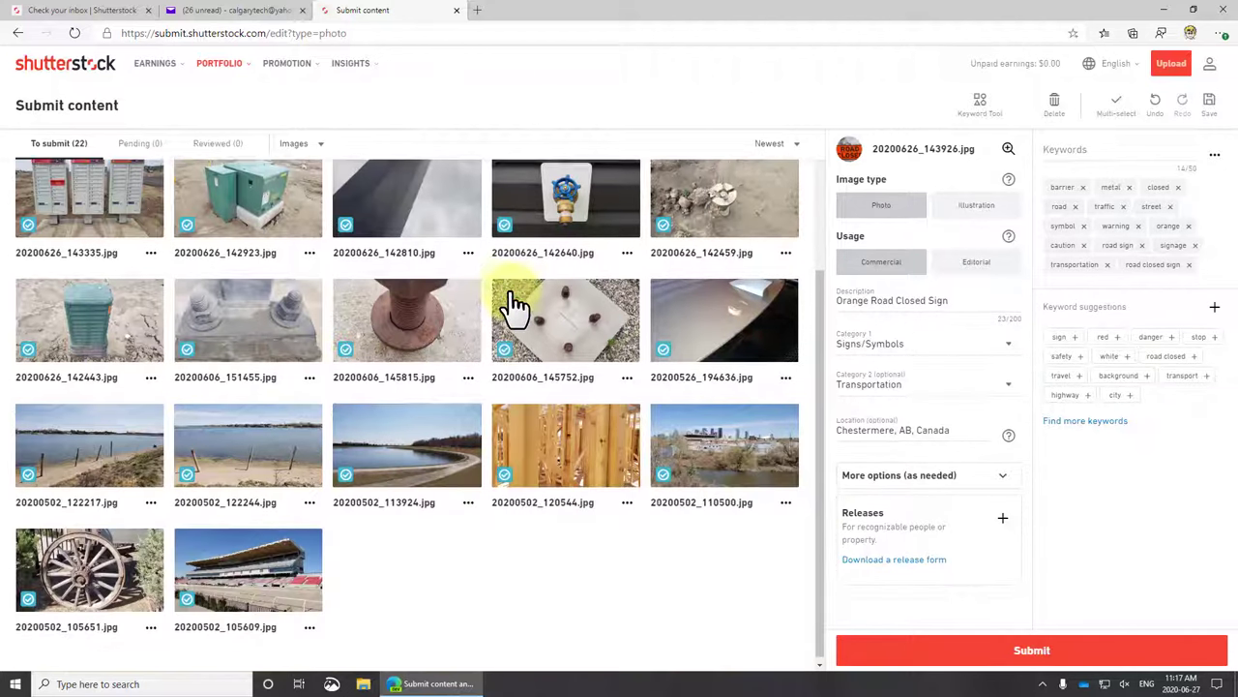
pyautogui.scroll(2, 513, 305)
pyautogui.scroll(-2, 513, 305)
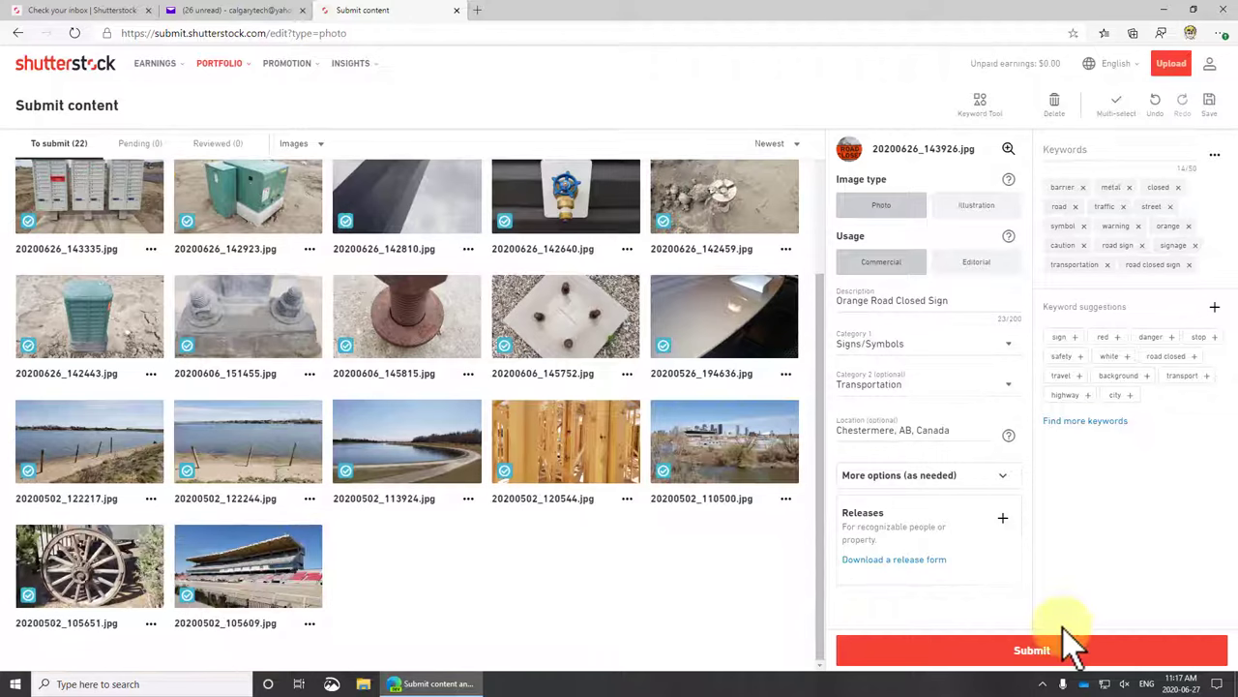
# Try submitting, then select the footbridge, CONSTRUCTION sign and both ROAD CLOSED photos.
pyautogui.click(1058, 650)
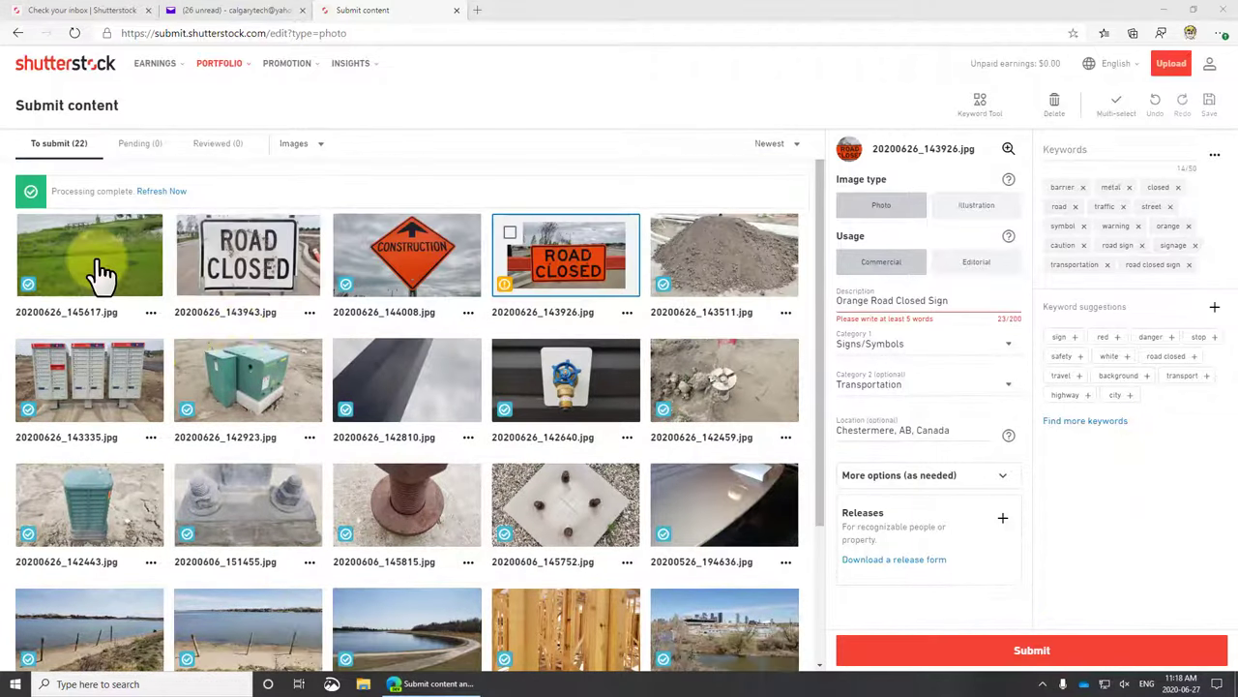
pyautogui.click(33, 233)
pyautogui.click(194, 235)
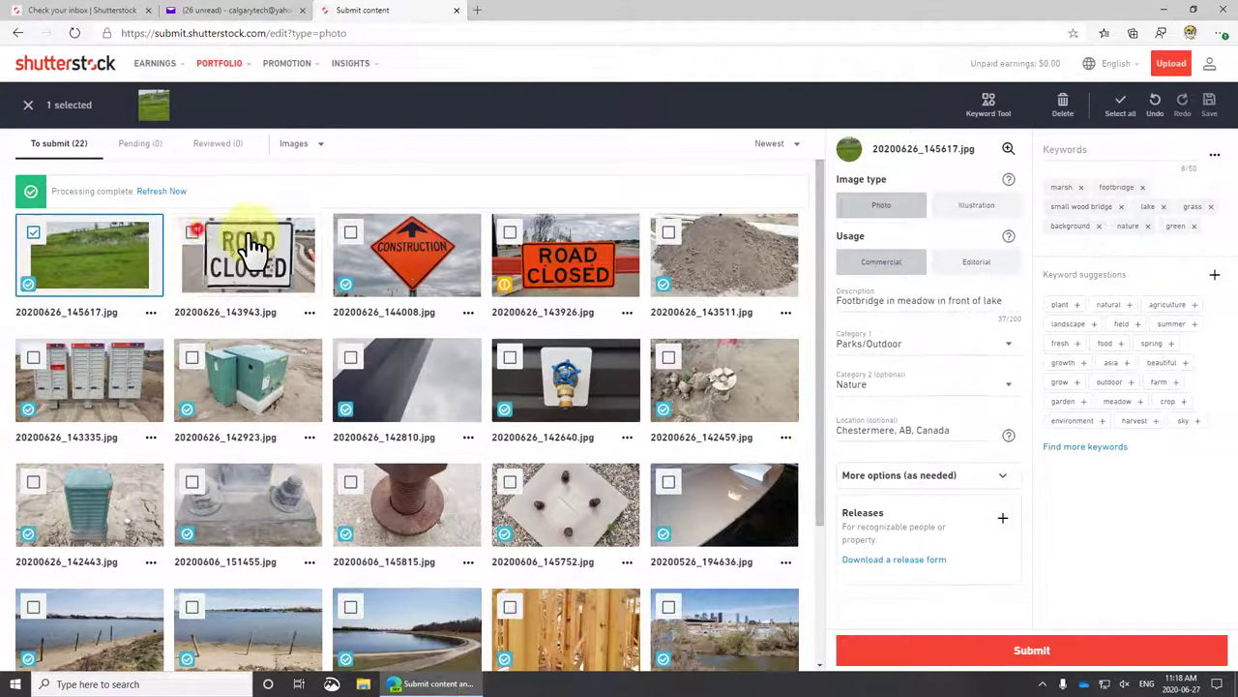
pyautogui.click(351, 234)
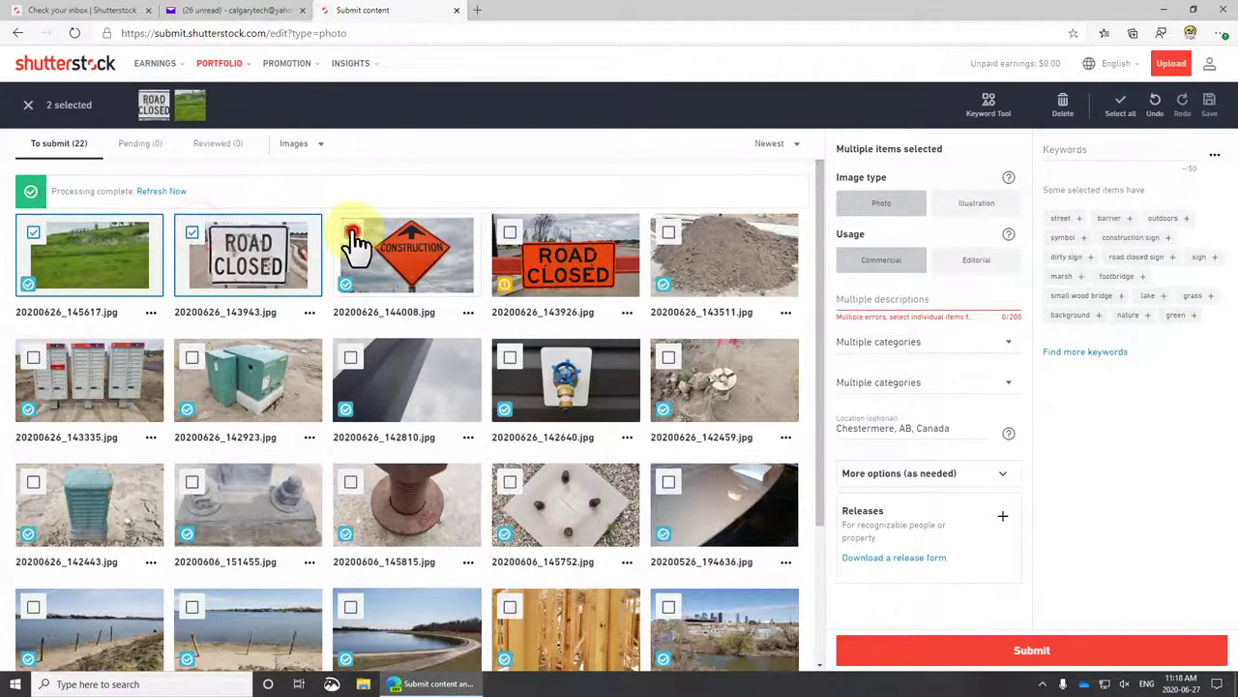
pyautogui.click(510, 233)
pyautogui.click(509, 234)
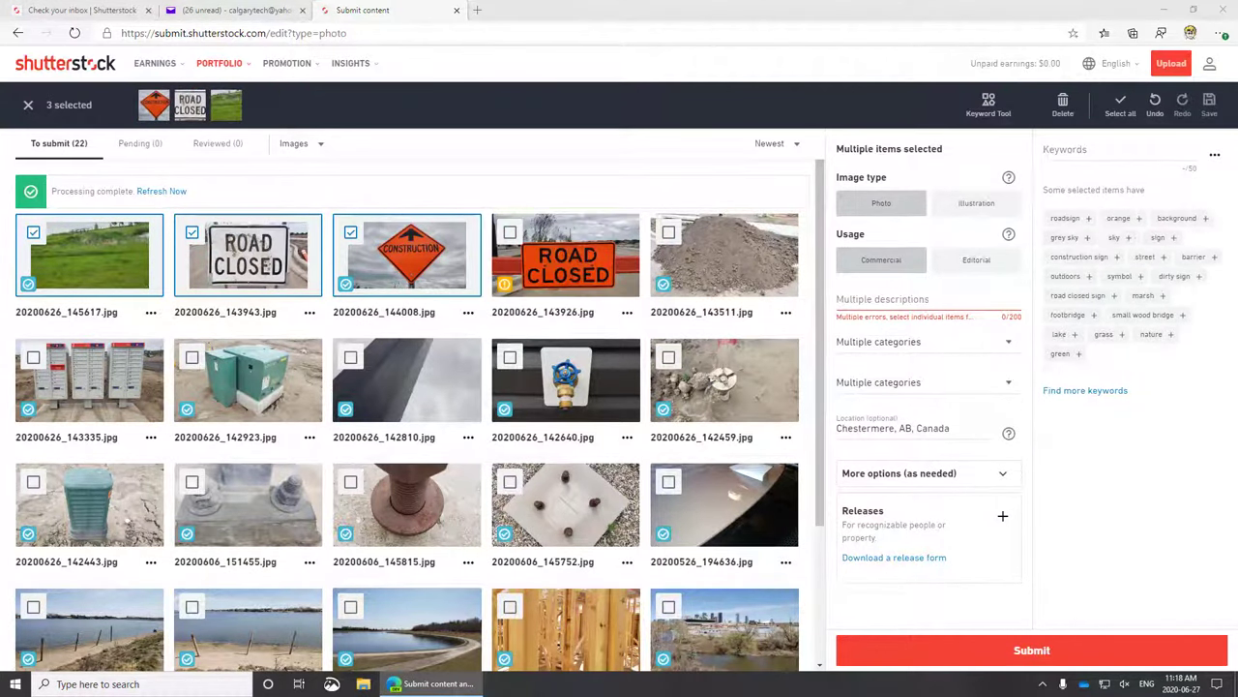
pyautogui.click(507, 296)
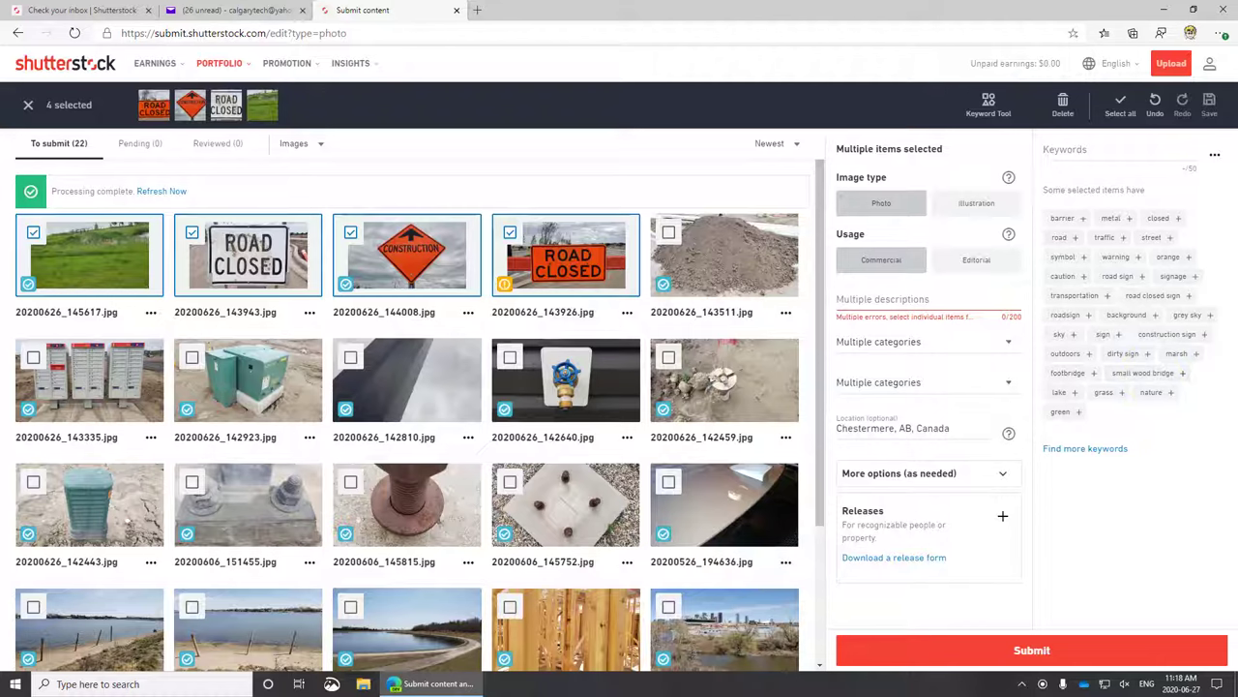
# Apply the roadsign keyword and other shared keywords to all four selected photos.
pyautogui.click(1064, 315)
pyautogui.click(1067, 348)
pyautogui.click(1067, 359)
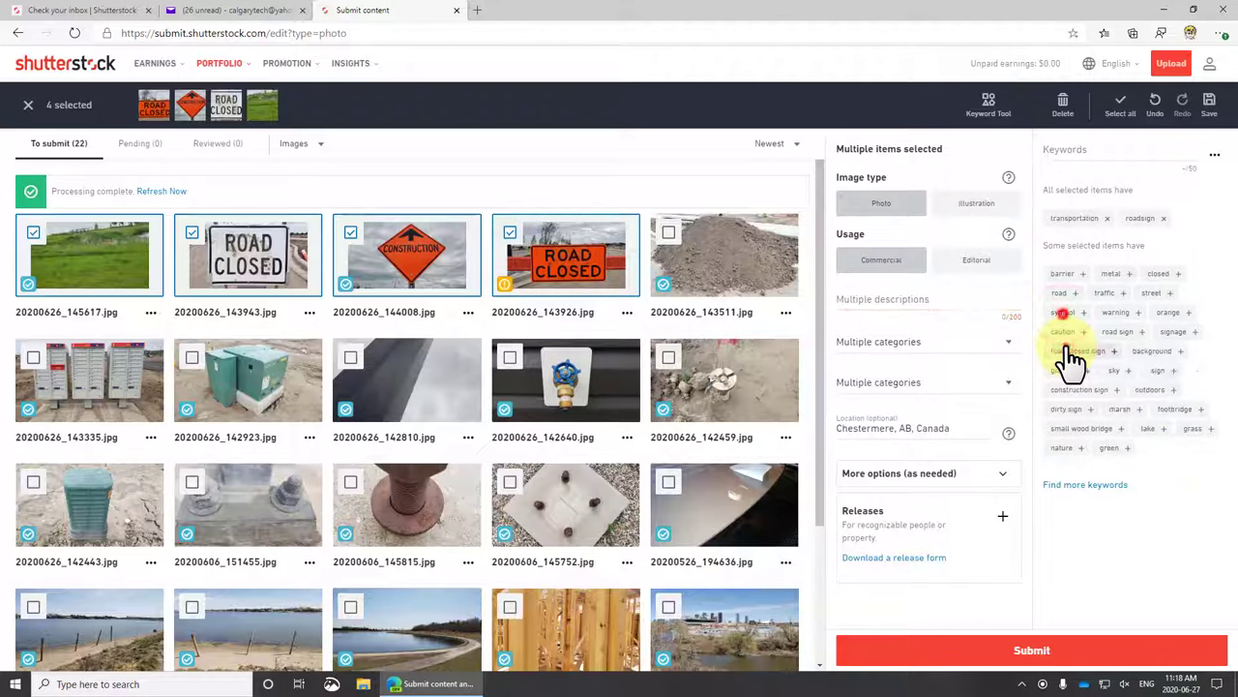
pyautogui.click(1068, 358)
pyautogui.click(1119, 396)
pyautogui.click(1115, 350)
pyautogui.click(1072, 367)
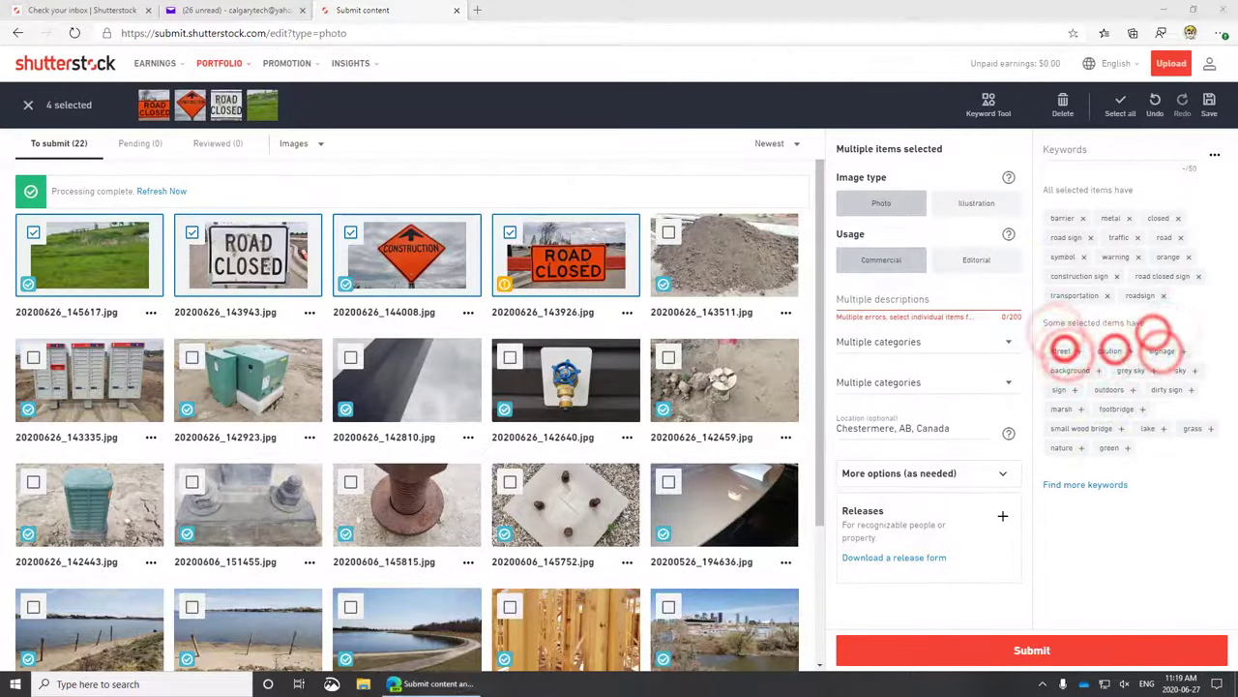
# Select all 22 photos, submit them for review, and continue with Submit more.
pyautogui.keyDown('shift'); pyautogui.click(33, 357); pyautogui.keyUp('shift')
pyautogui.click(192, 357)
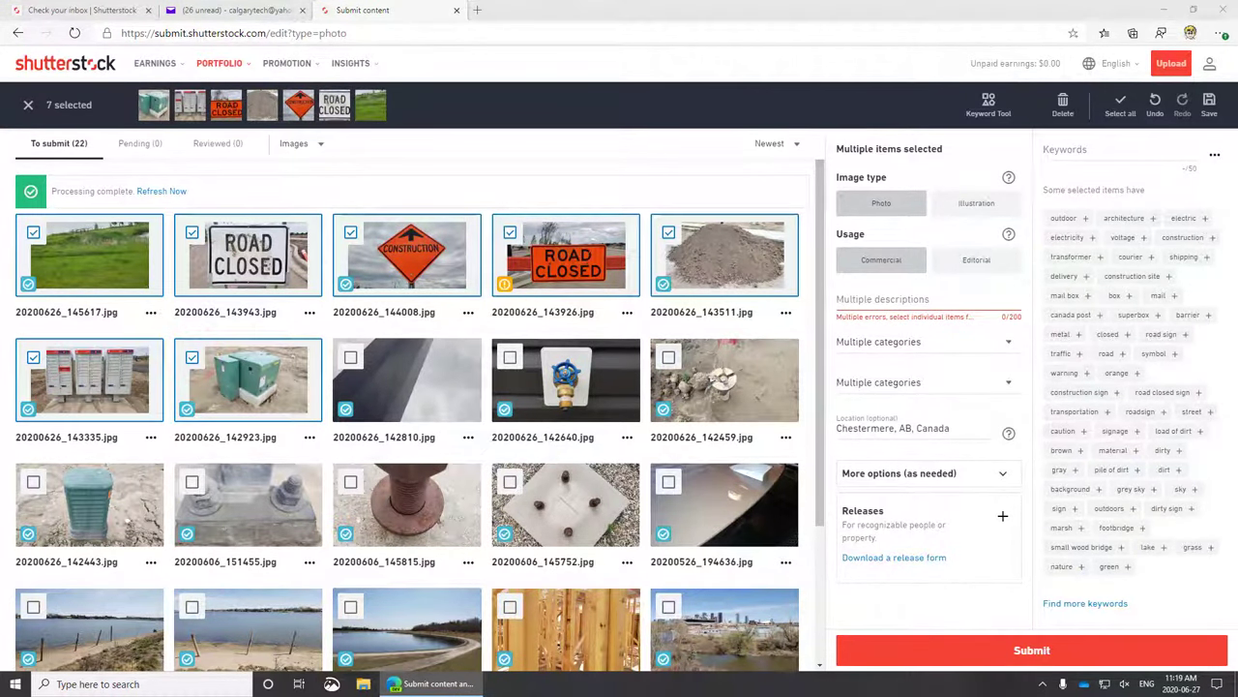
pyautogui.hotkey('ctrl', 'a')
pyautogui.scroll(-2, 644, 622)
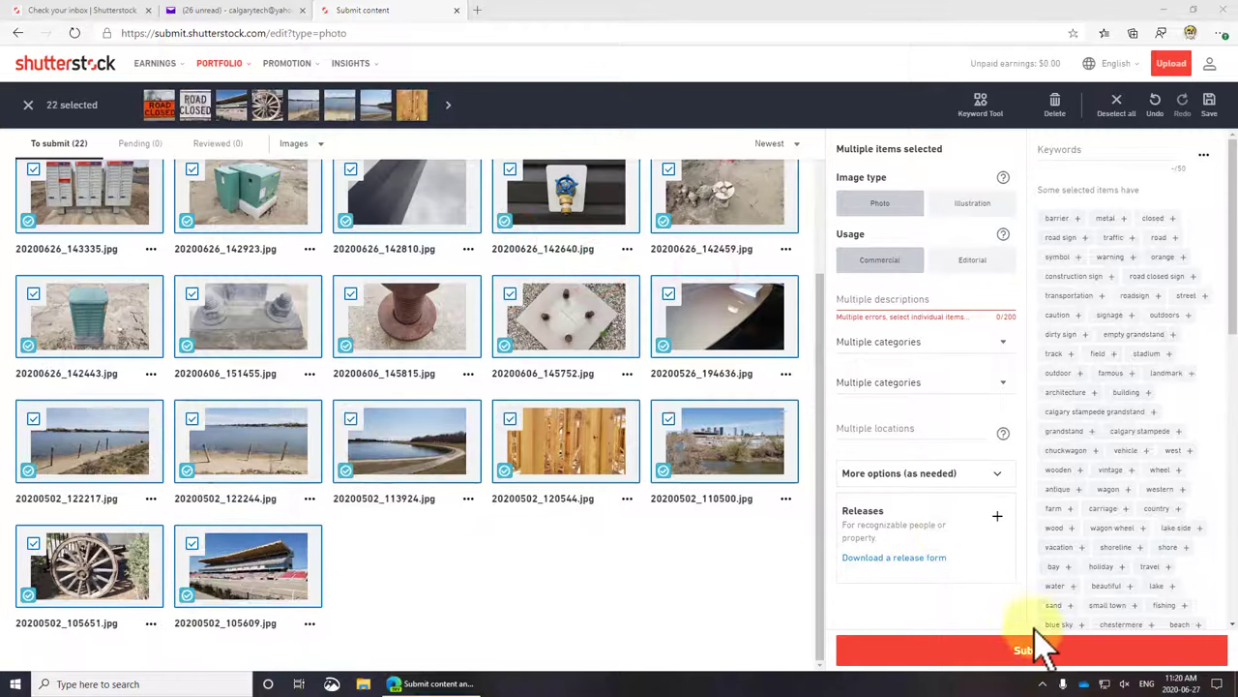
pyautogui.click(1037, 658)
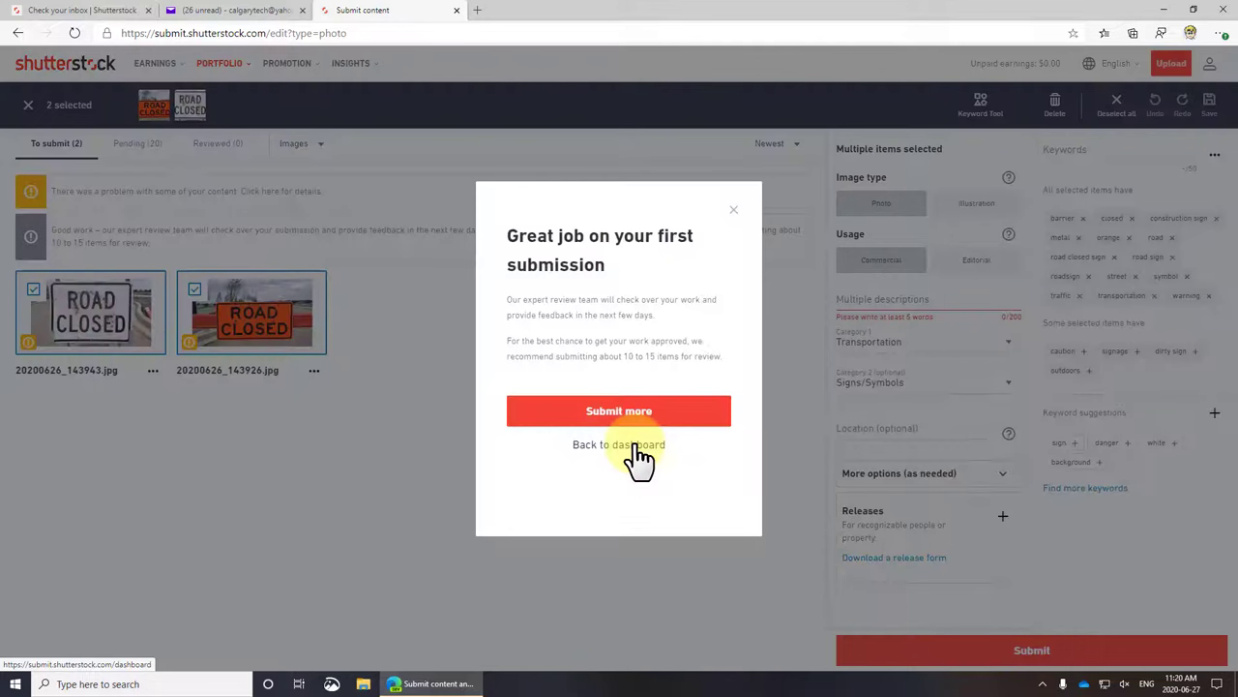
pyautogui.click(631, 416)
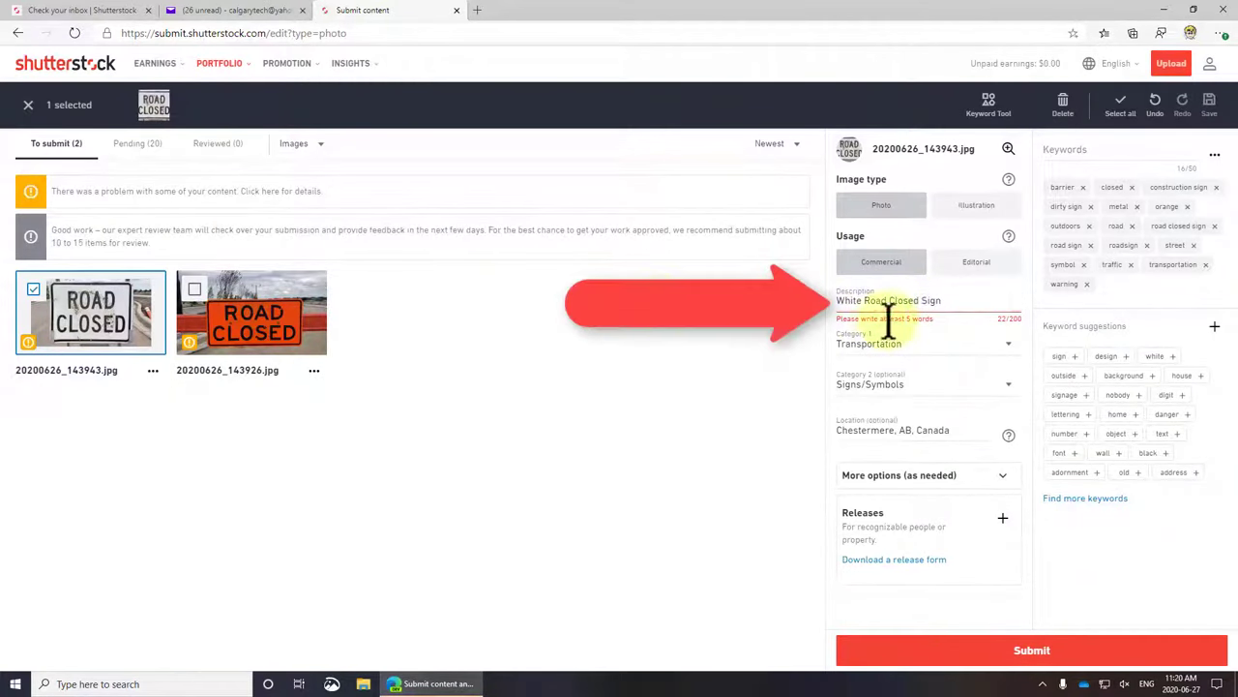
# Extend the white ROAD CLOSED photo's description with 'and in New Home Construction'.
pyautogui.click(958, 298)
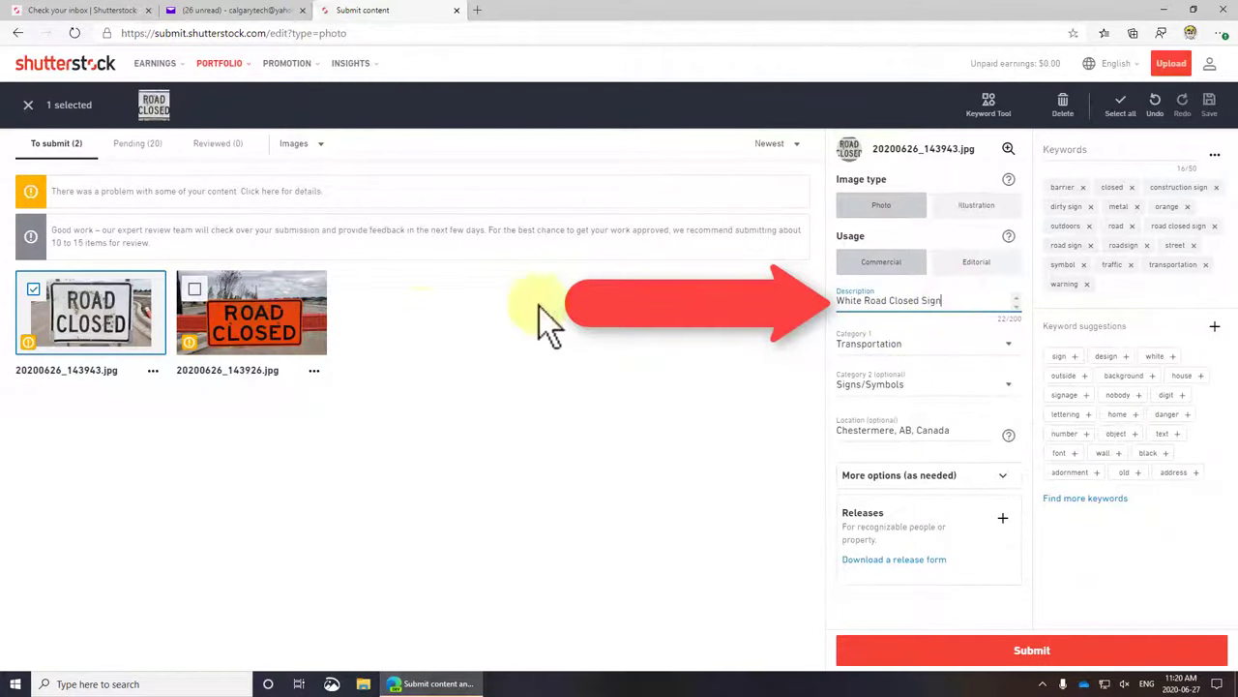
pyautogui.click(123, 323)
pyautogui.click(131, 320)
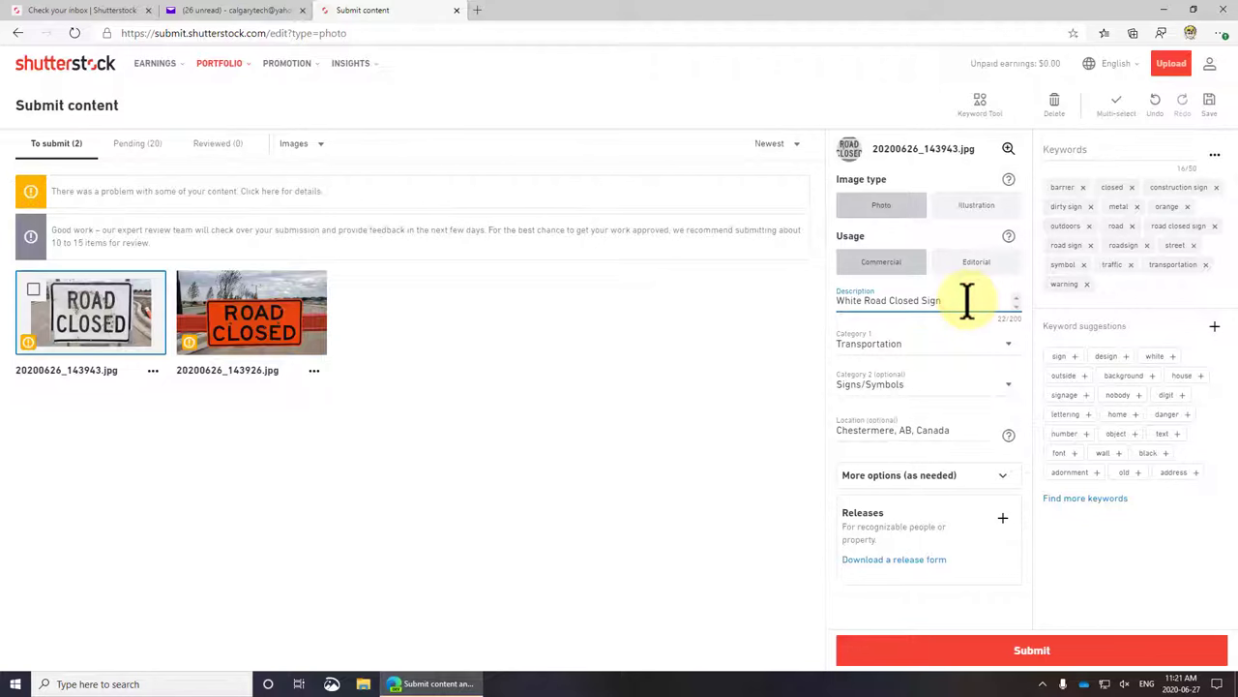
pyautogui.click(863, 300)
pyautogui.write('and ')
pyautogui.write(' in New Home')
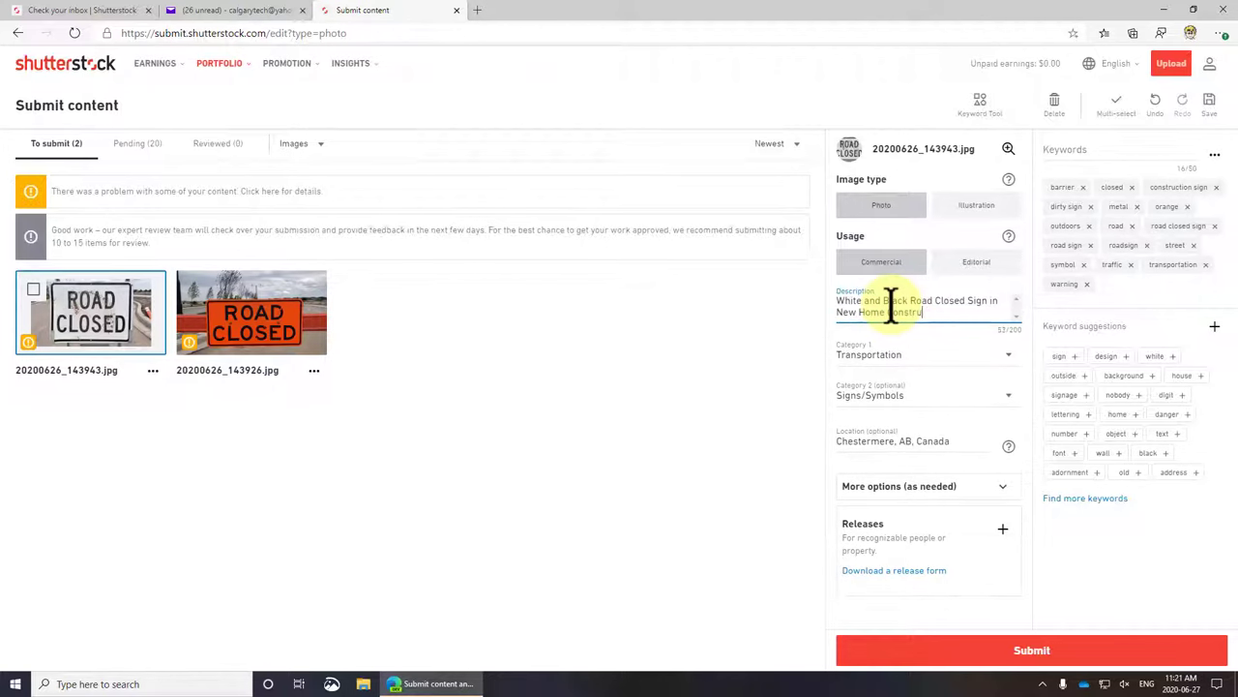
pyautogui.write(' Construction')
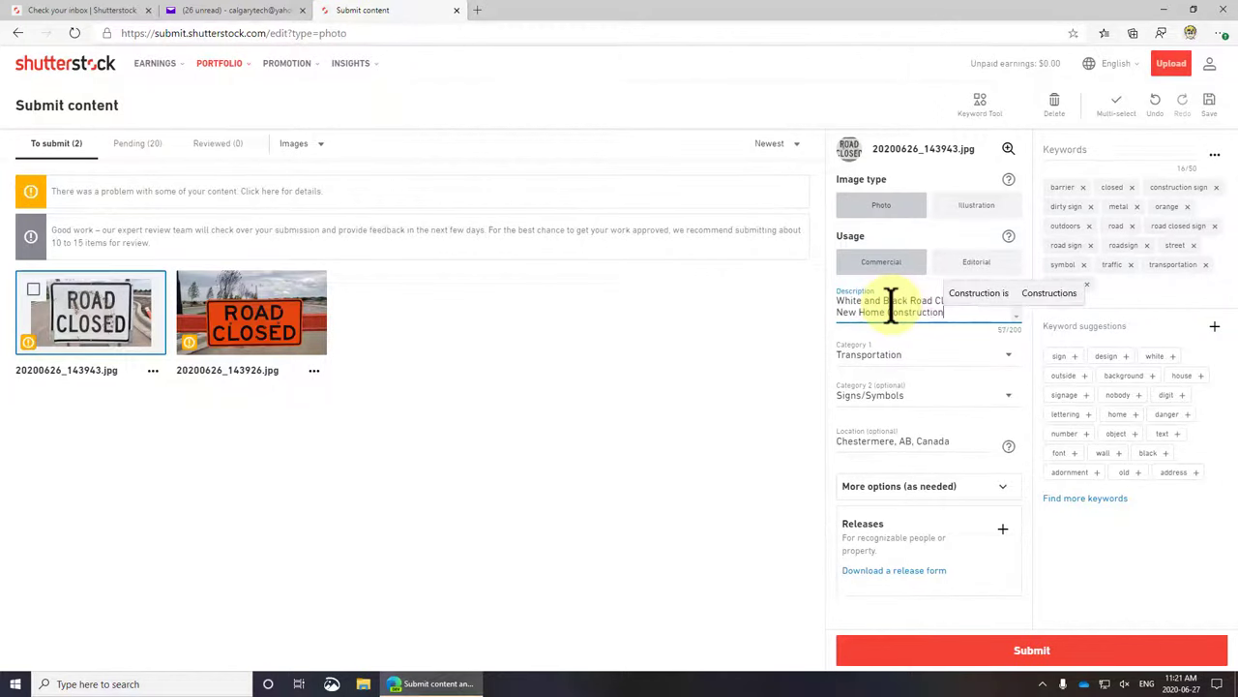
# Add 'in New Home Construction Zone' to the orange ROAD CLOSED description and submit it.
pyautogui.click(300, 329)
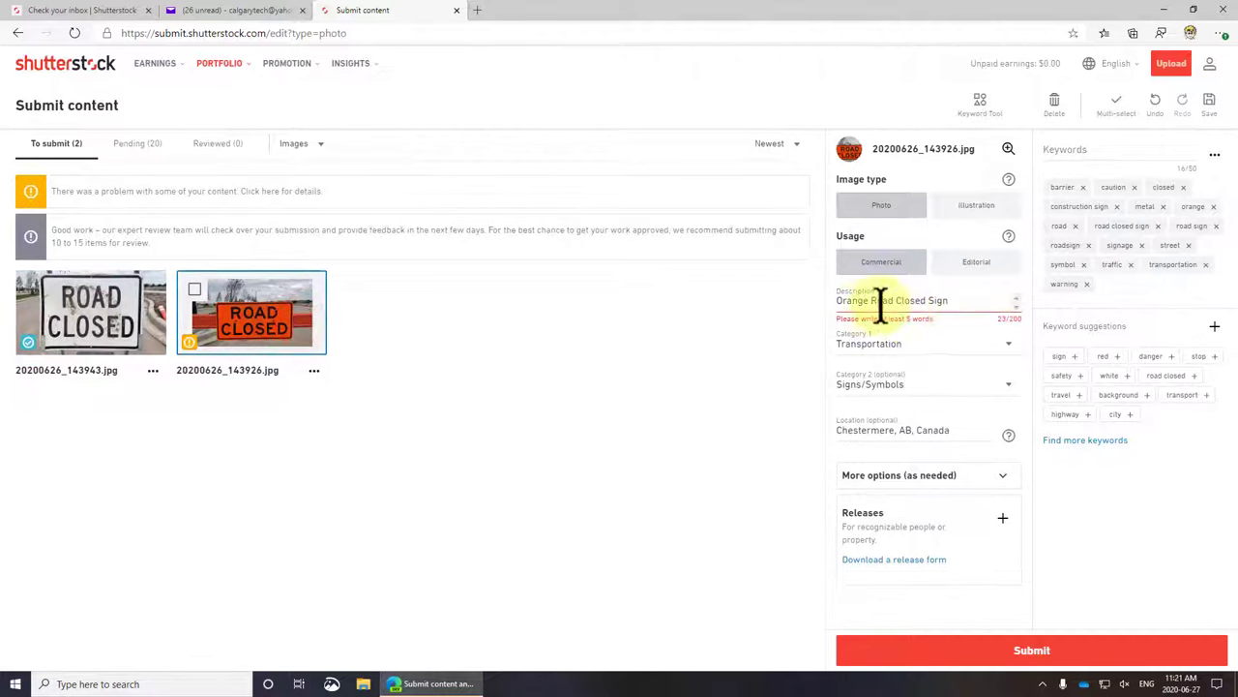
pyautogui.click(957, 302)
pyautogui.write('in ')
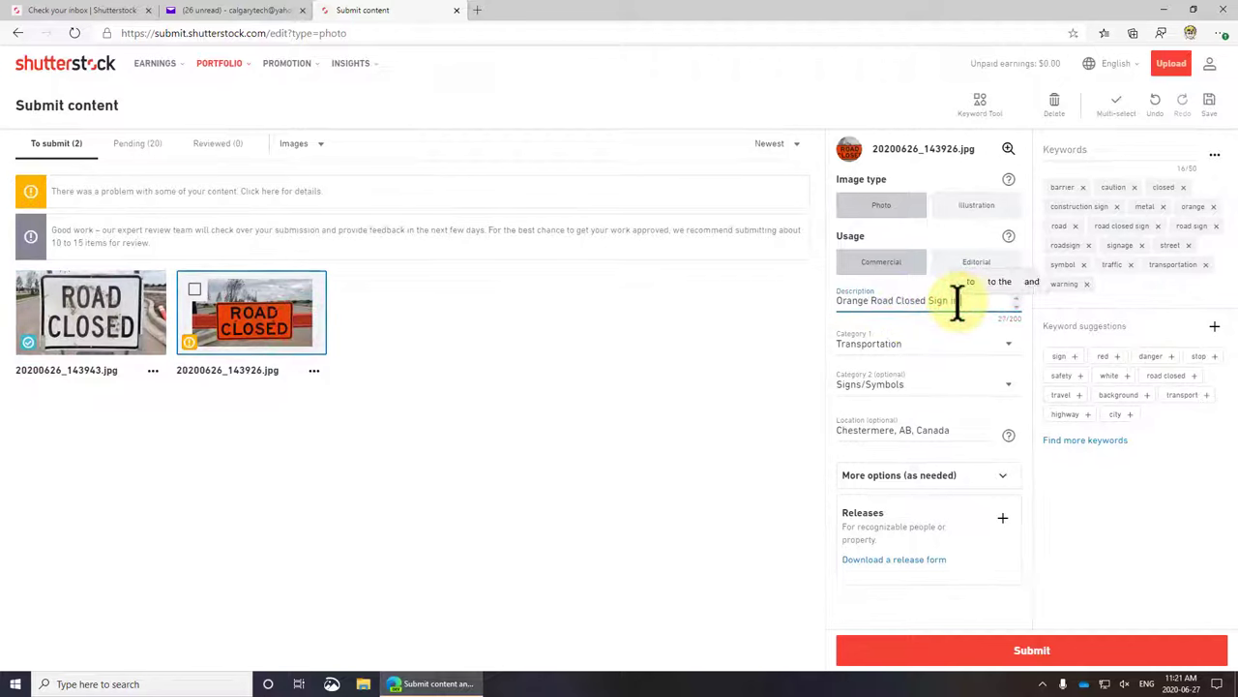
pyautogui.write('New Home Construction Z')
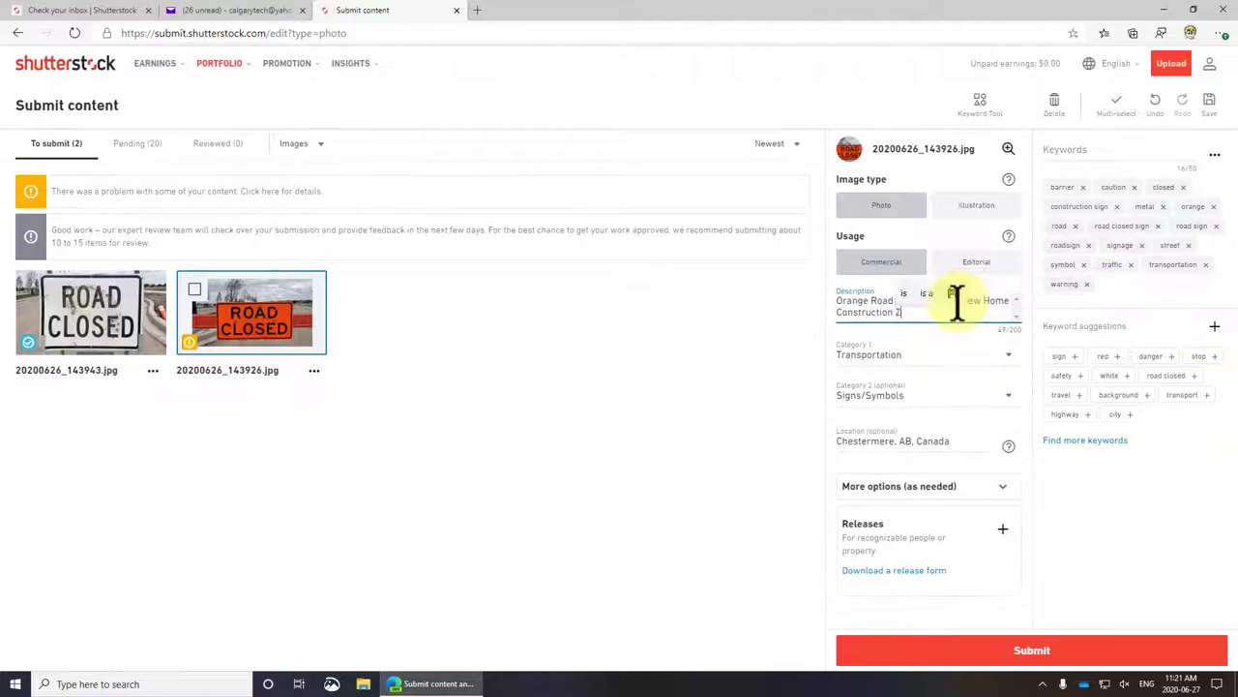
pyautogui.write('one')
pyautogui.click(589, 420)
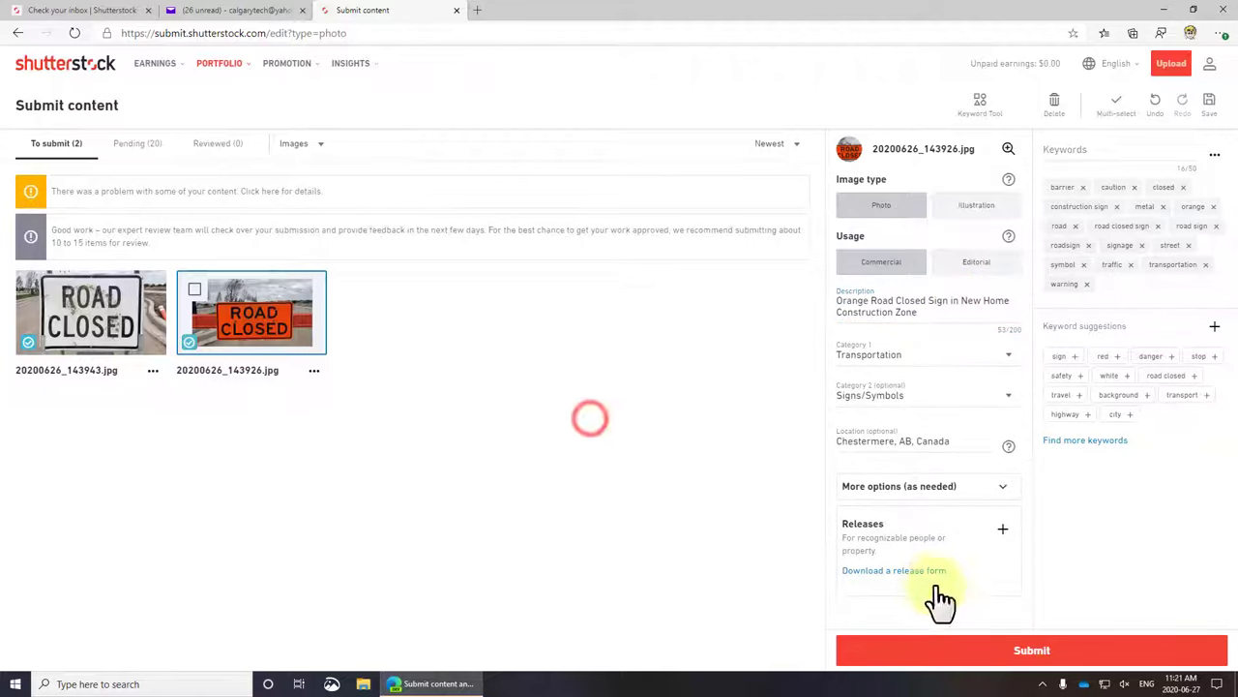
pyautogui.click(1035, 653)
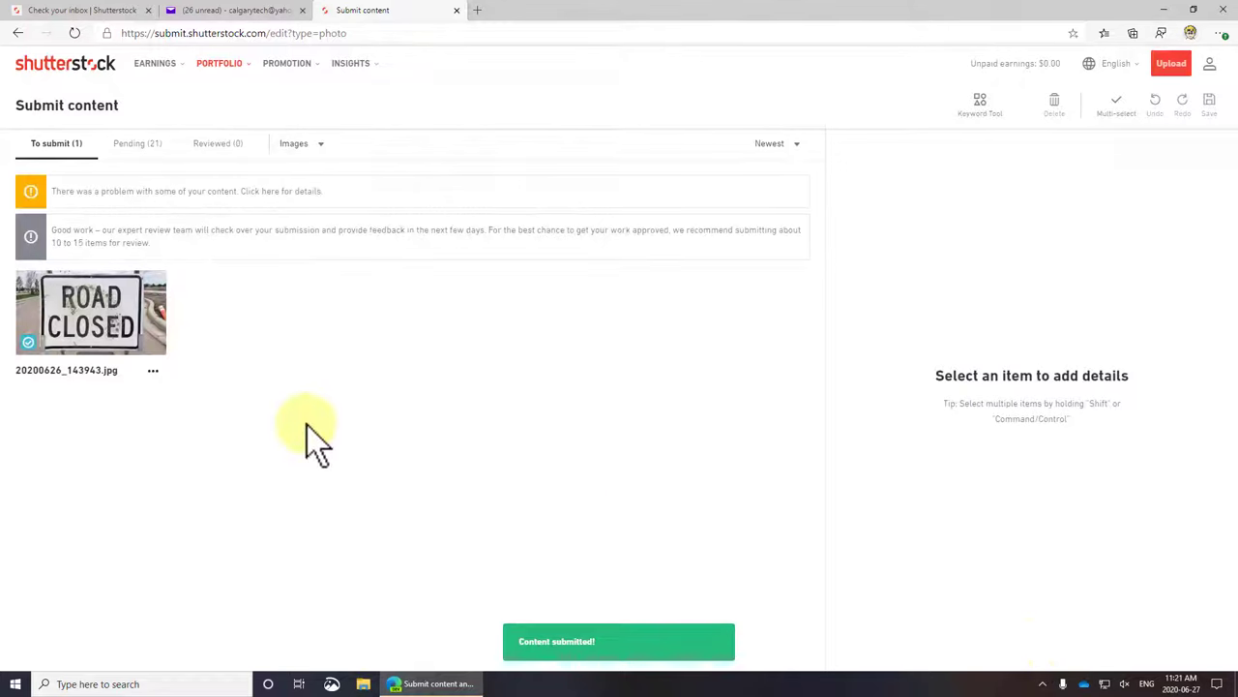
# Submit the white ROAD CLOSED photo as well.
pyautogui.click(73, 310)
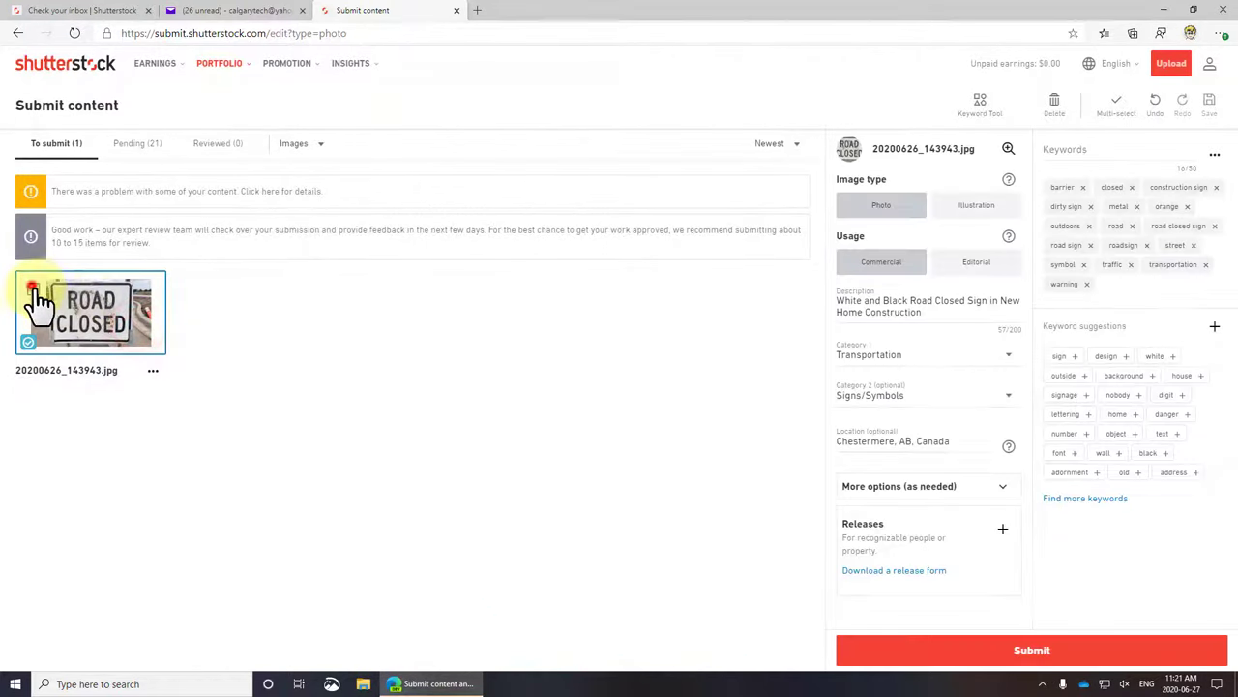
pyautogui.click(34, 290)
pyautogui.click(1064, 655)
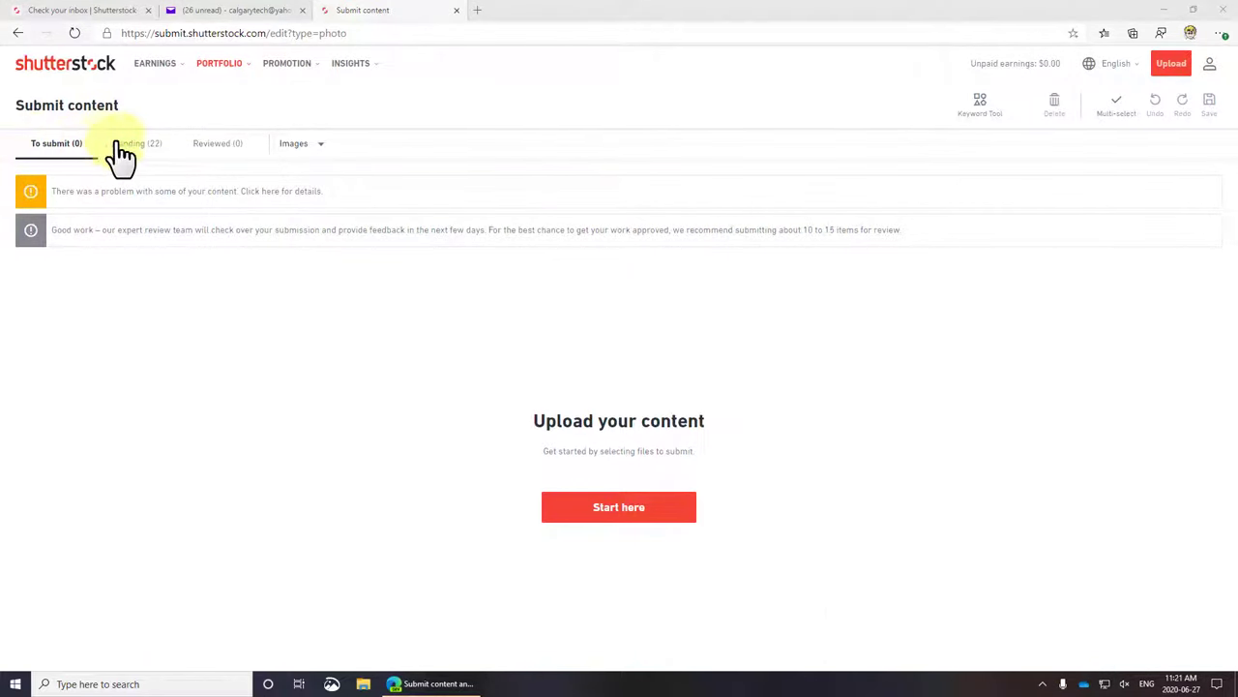
# Open the 22 pending photos and view the mailbox and car reflection photo details.
pyautogui.click(131, 145)
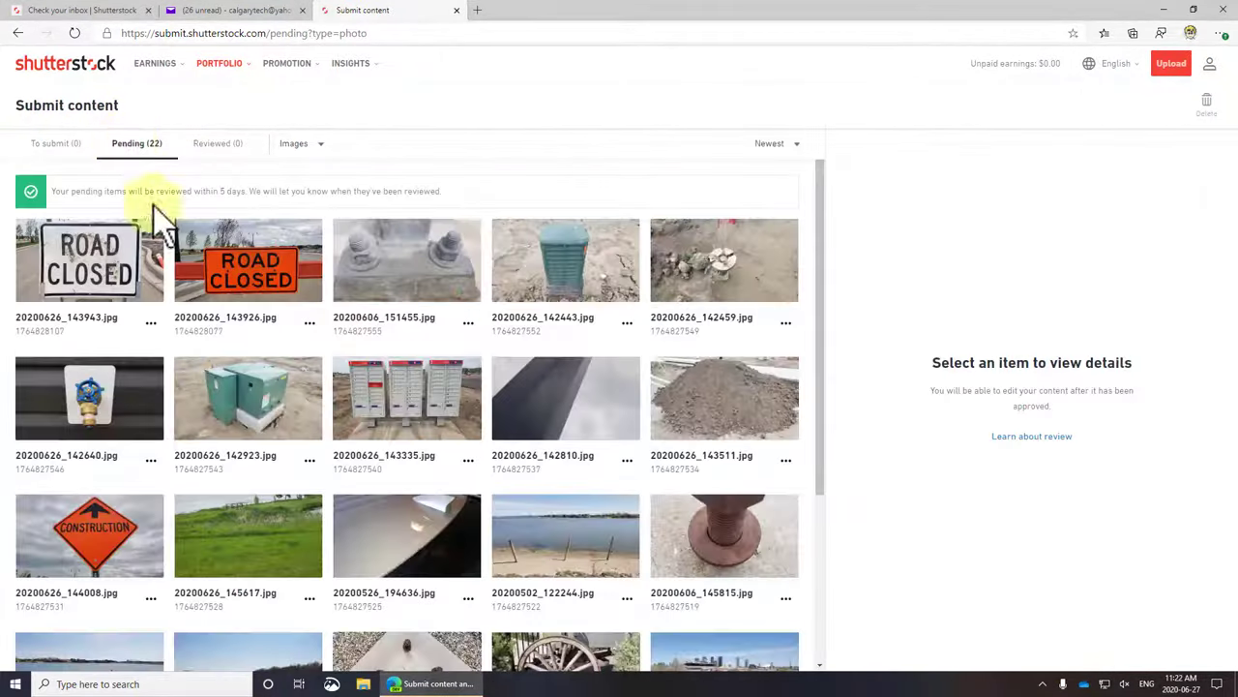
pyautogui.click(108, 263)
pyautogui.click(451, 398)
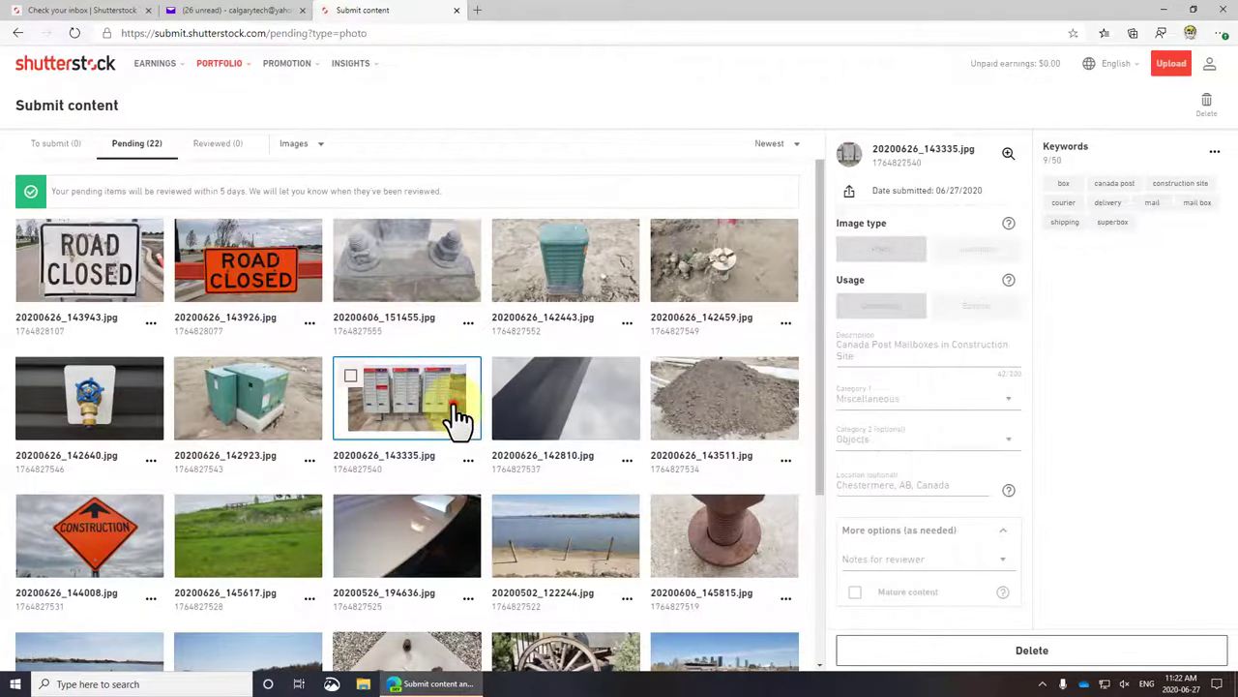
pyautogui.click(414, 500)
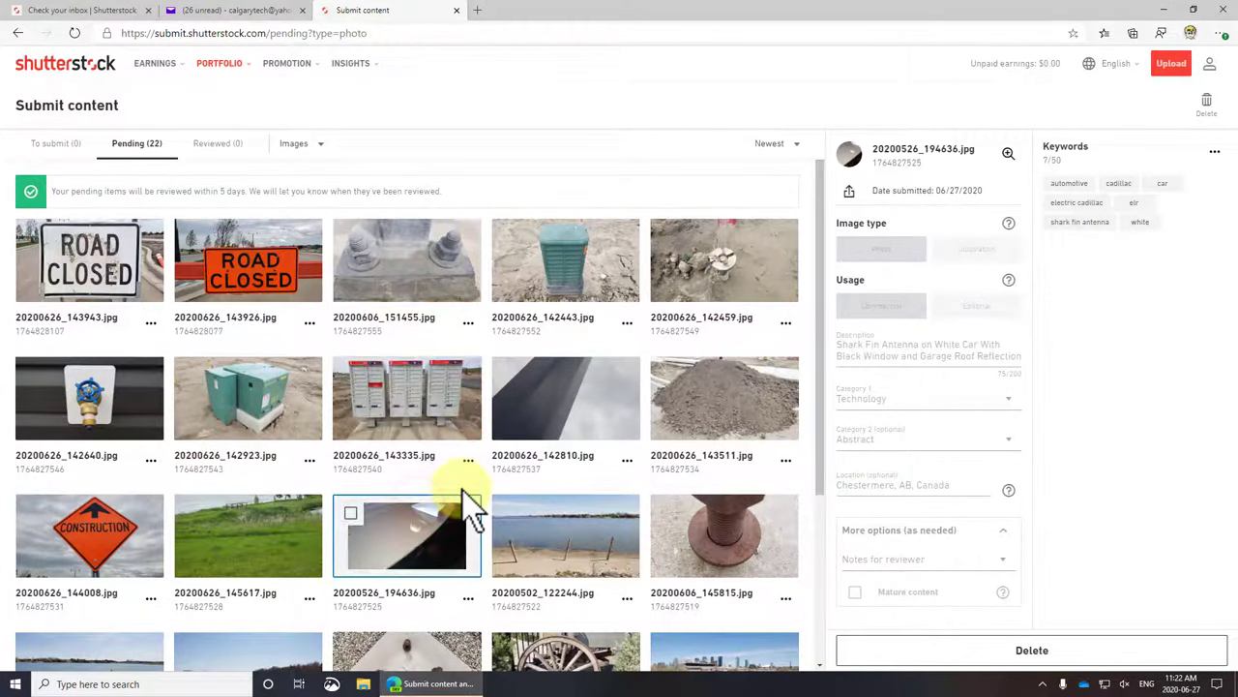
pyautogui.scroll(-3, 412, 527)
# Inspect details of the grandstand, wooden studs, lakeshore, CONSTRUCTION sign and footbridge photos.
pyautogui.click(233, 573)
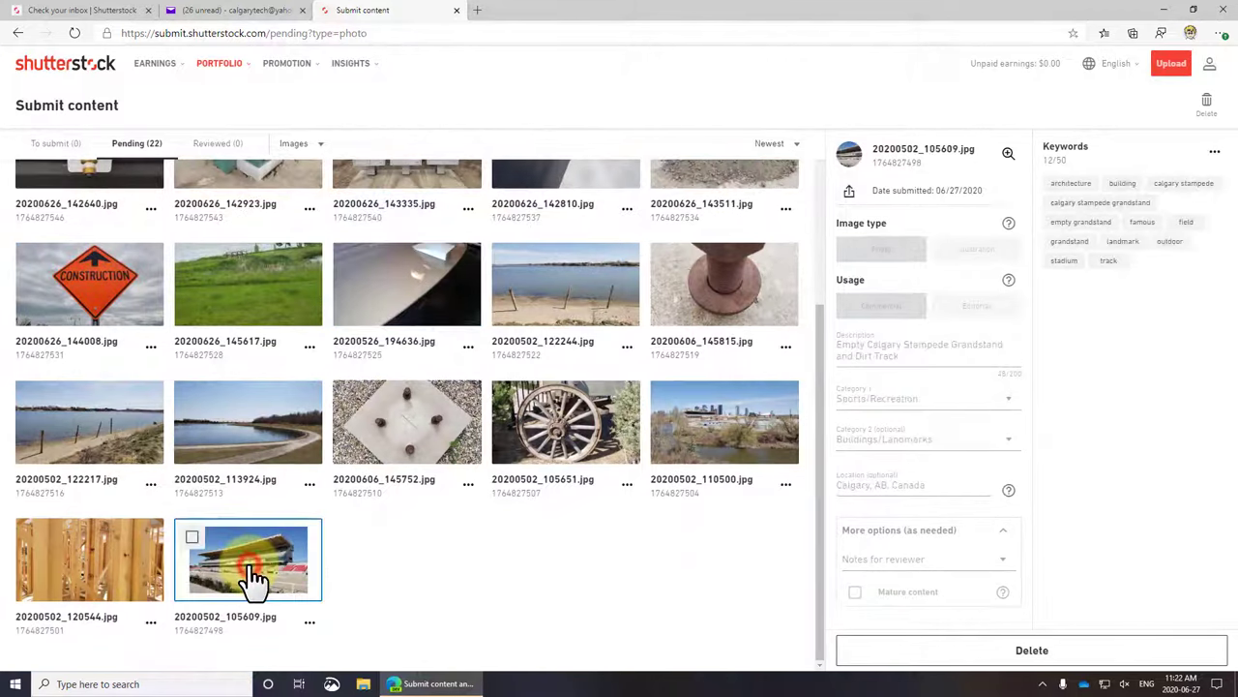
pyautogui.click(87, 561)
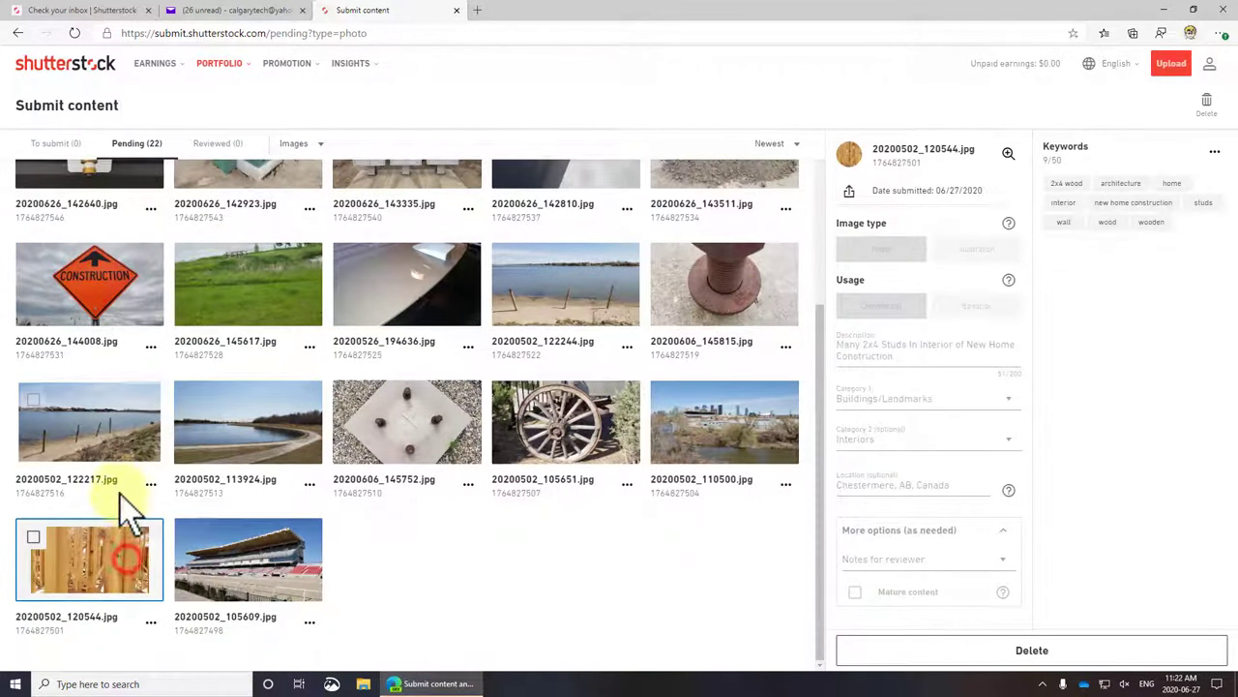
pyautogui.click(97, 436)
pyautogui.click(121, 310)
pyautogui.click(299, 278)
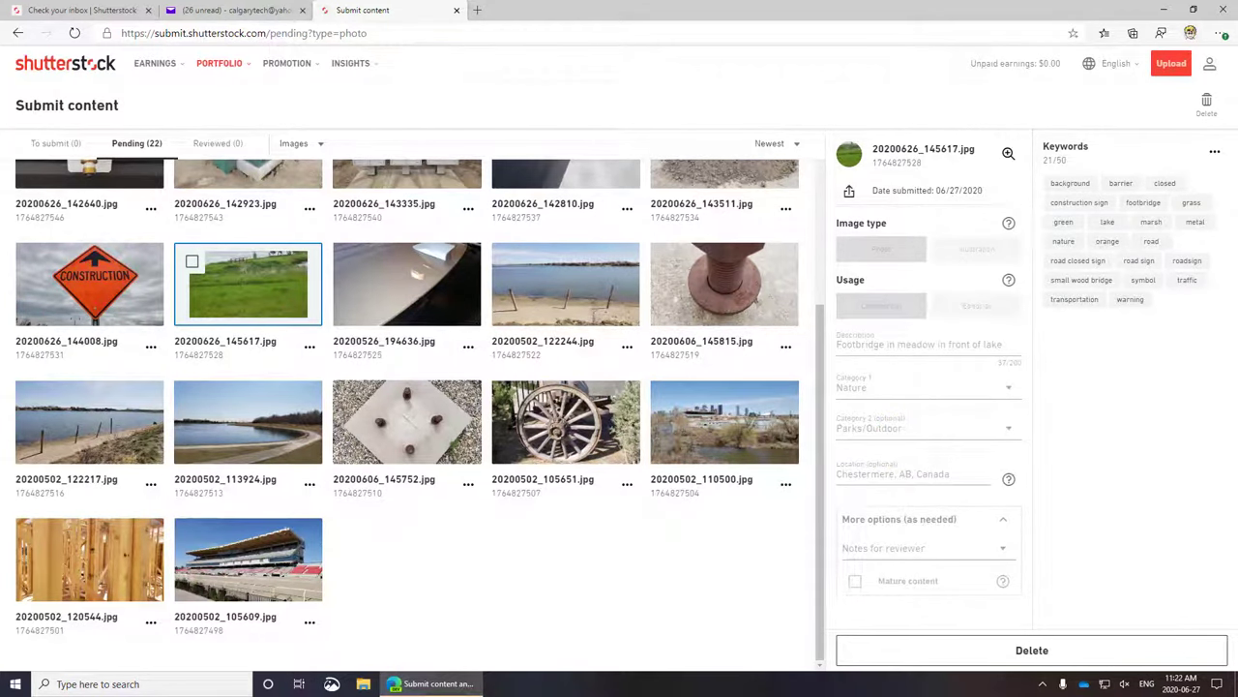
pyautogui.scroll(3, 545, 338)
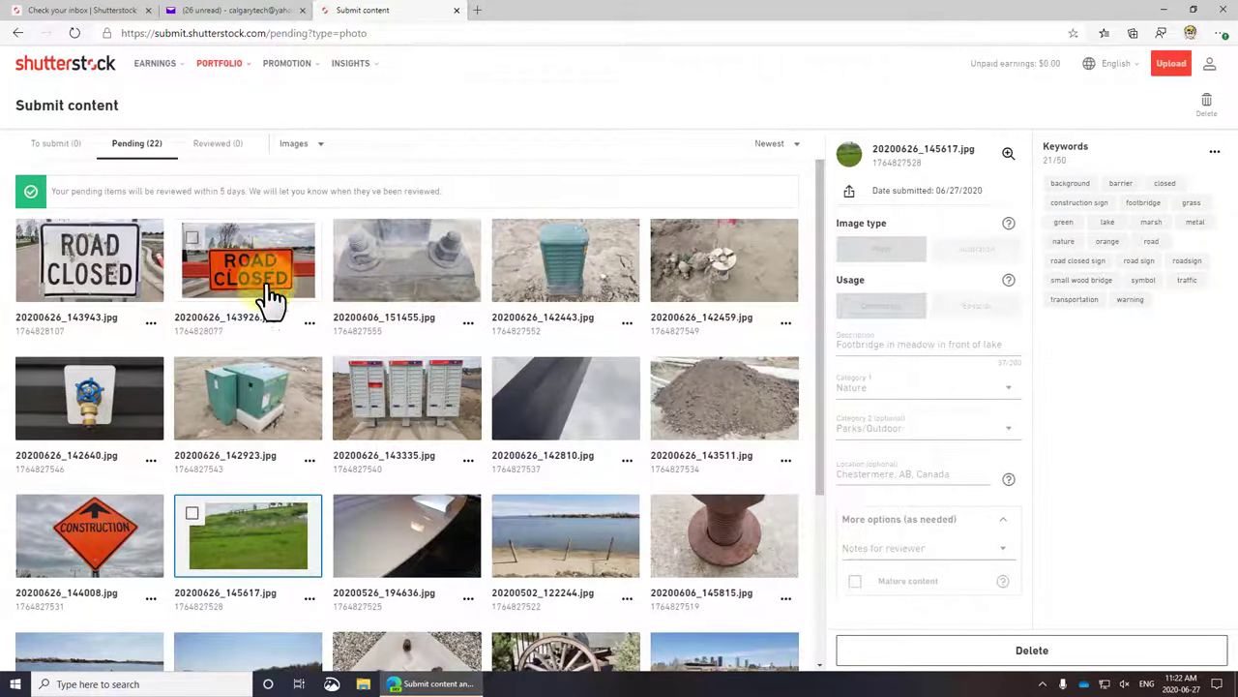
pyautogui.scroll(-3, 396, 377)
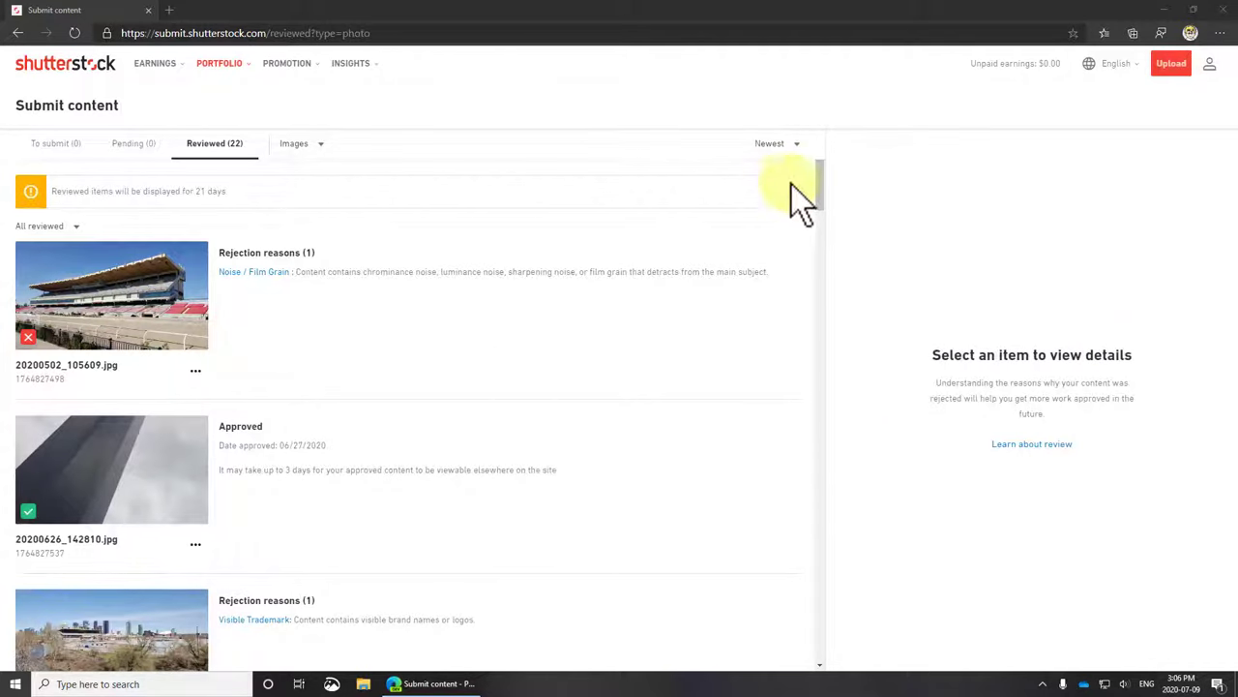
pyautogui.moveTo(821, 182); pyautogui.dragTo(823, 193)
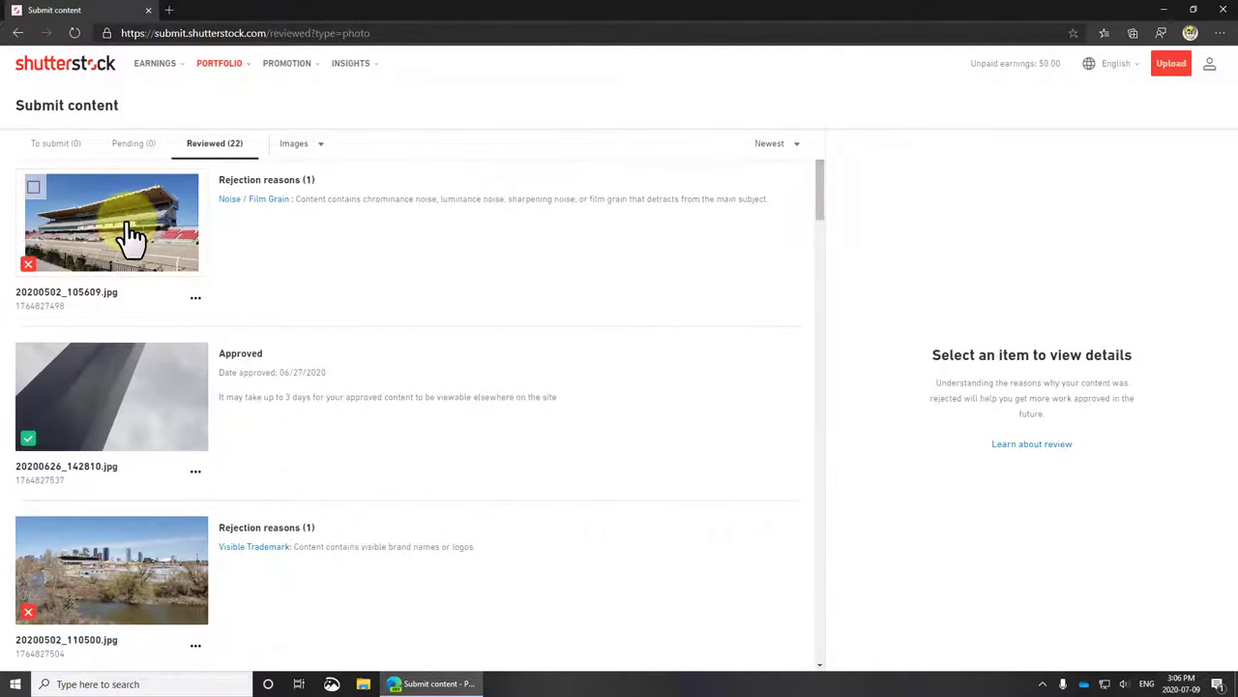
pyautogui.moveTo(345, 201); pyautogui.dragTo(414, 201)
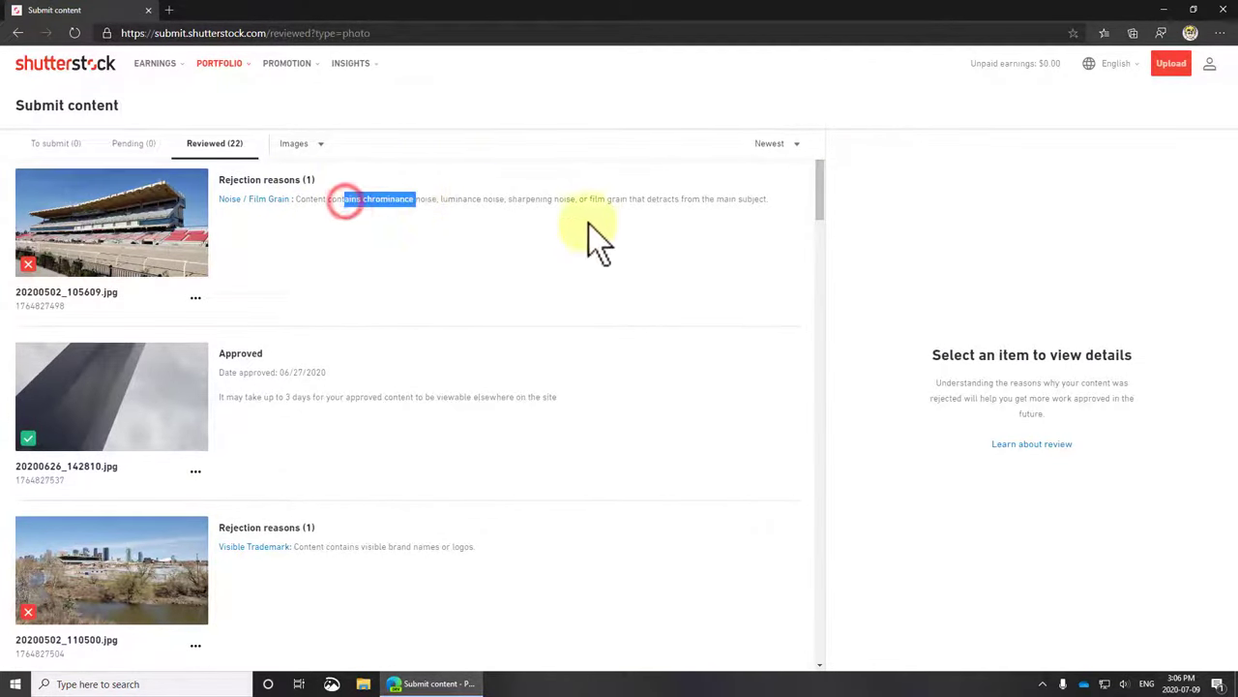
pyautogui.click(822, 195)
pyautogui.moveTo(823, 195); pyautogui.dragTo(821, 234)
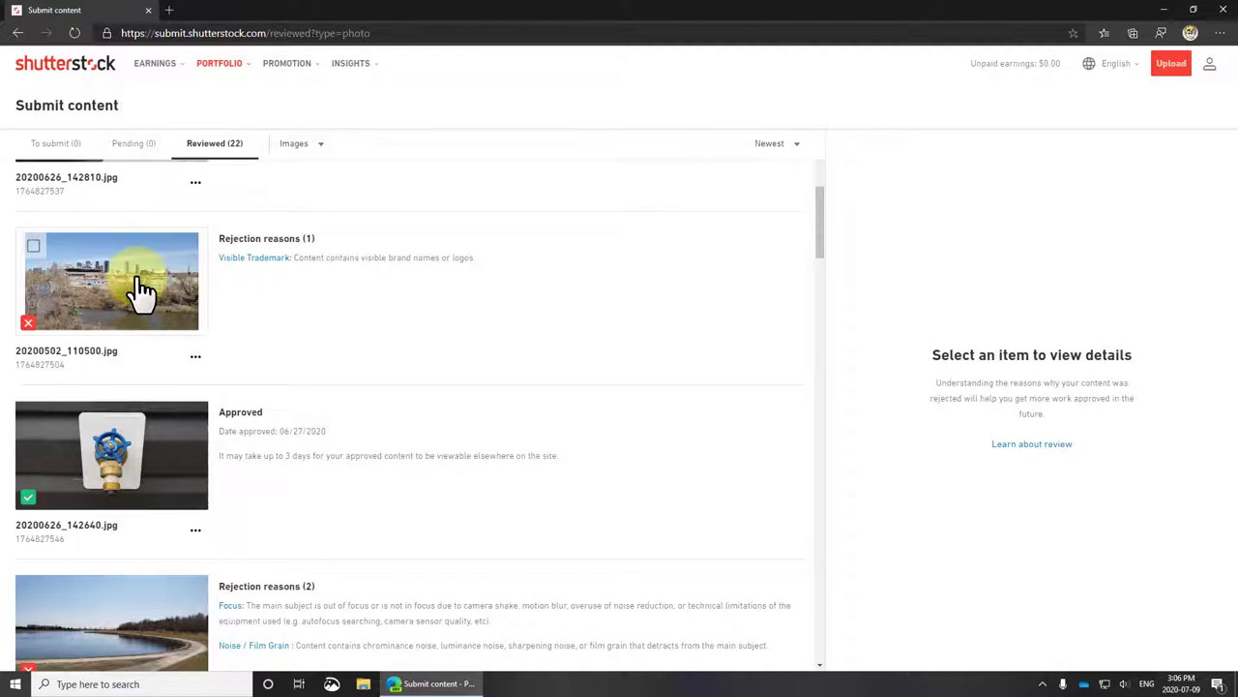
pyautogui.moveTo(821, 231); pyautogui.dragTo(827, 256)
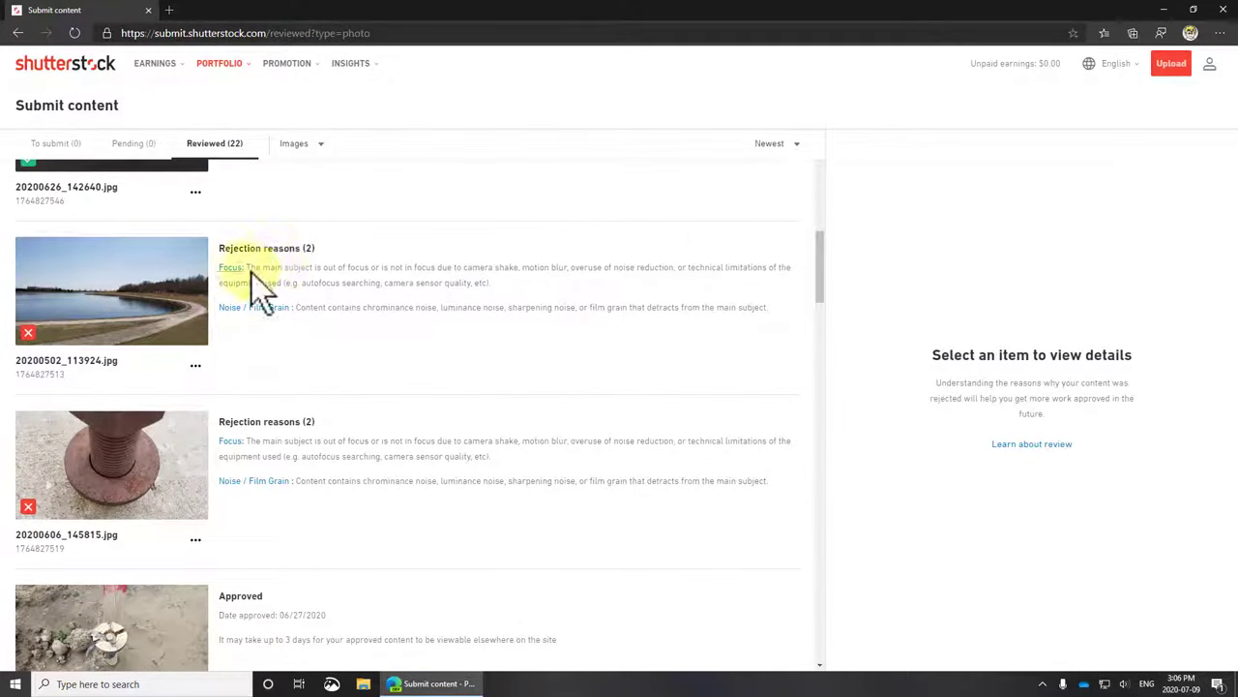
pyautogui.moveTo(356, 268); pyautogui.dragTo(404, 267)
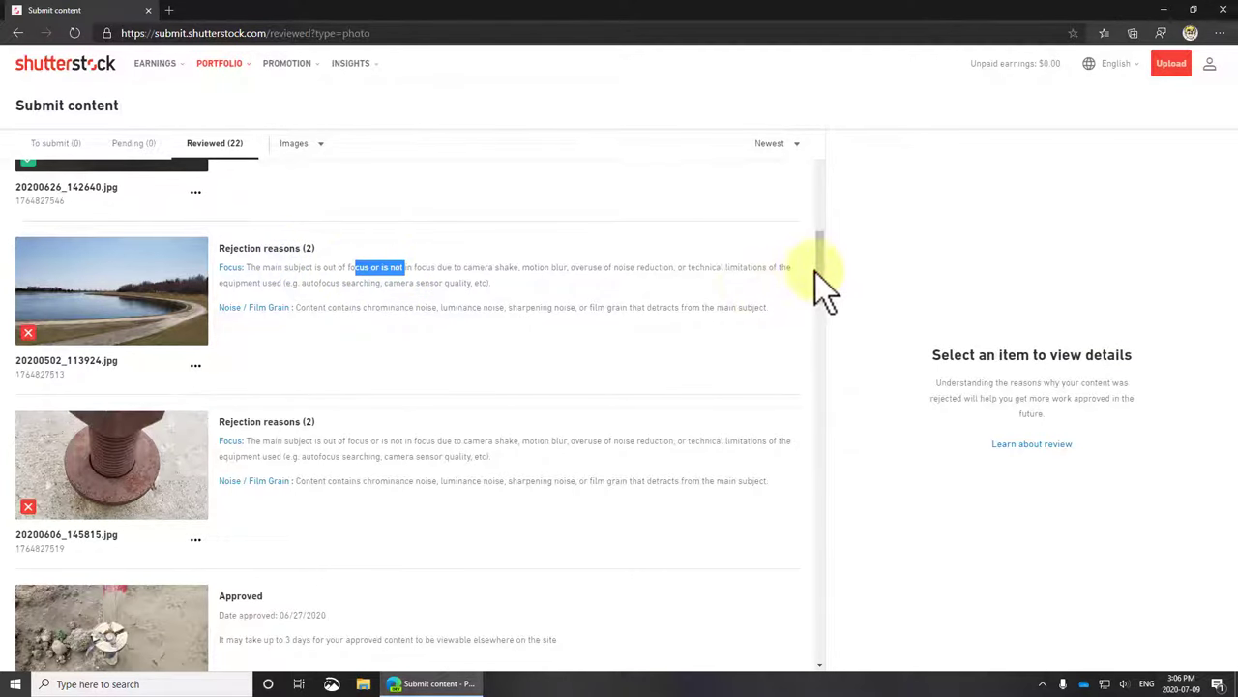
pyautogui.moveTo(820, 263); pyautogui.dragTo(829, 296)
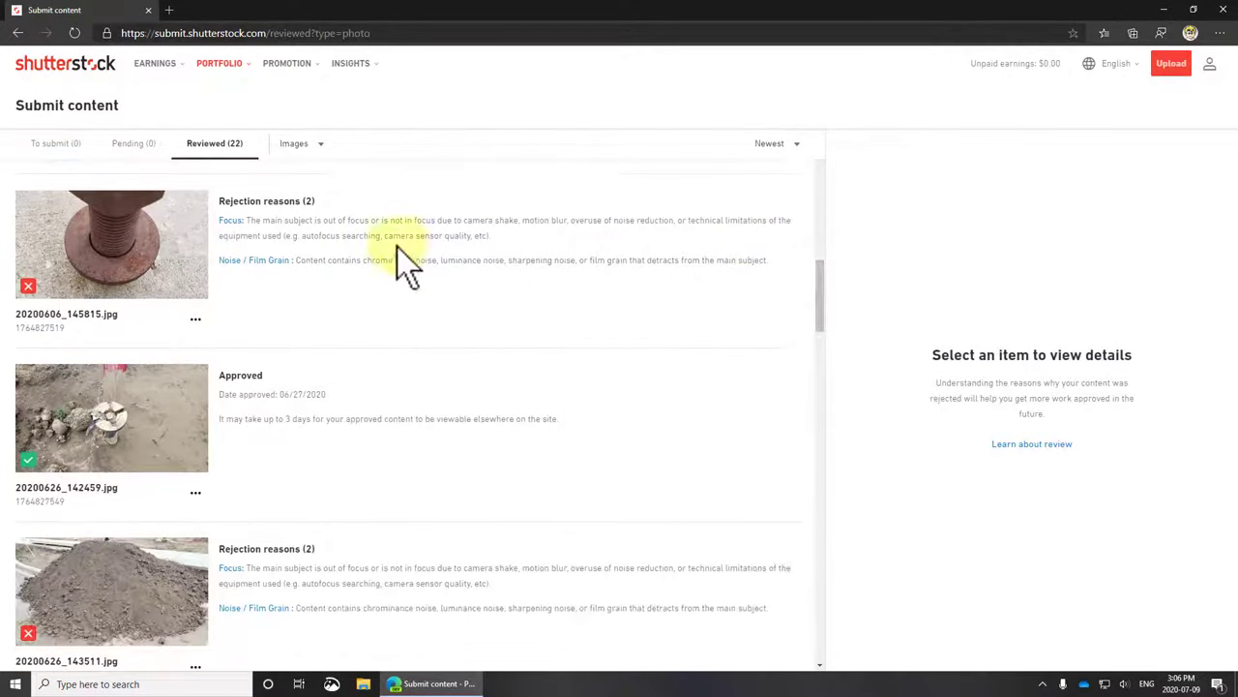
pyautogui.moveTo(326, 224); pyautogui.dragTo(426, 222)
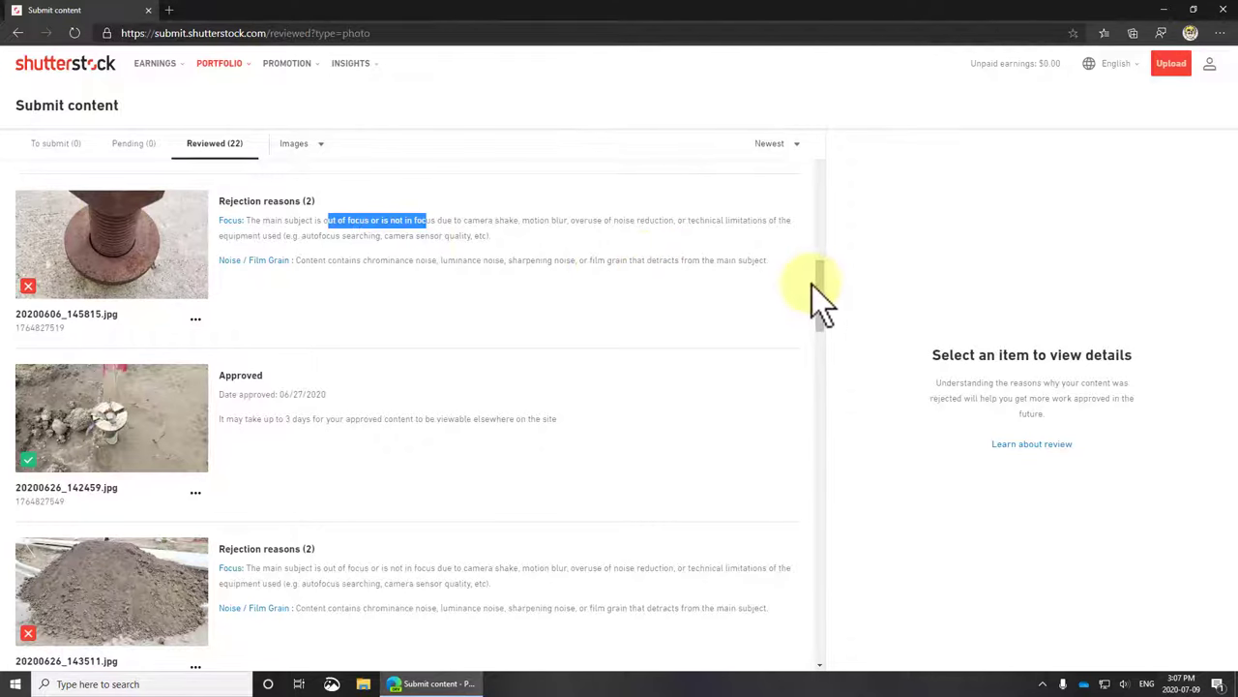
pyautogui.moveTo(821, 287); pyautogui.dragTo(822, 380)
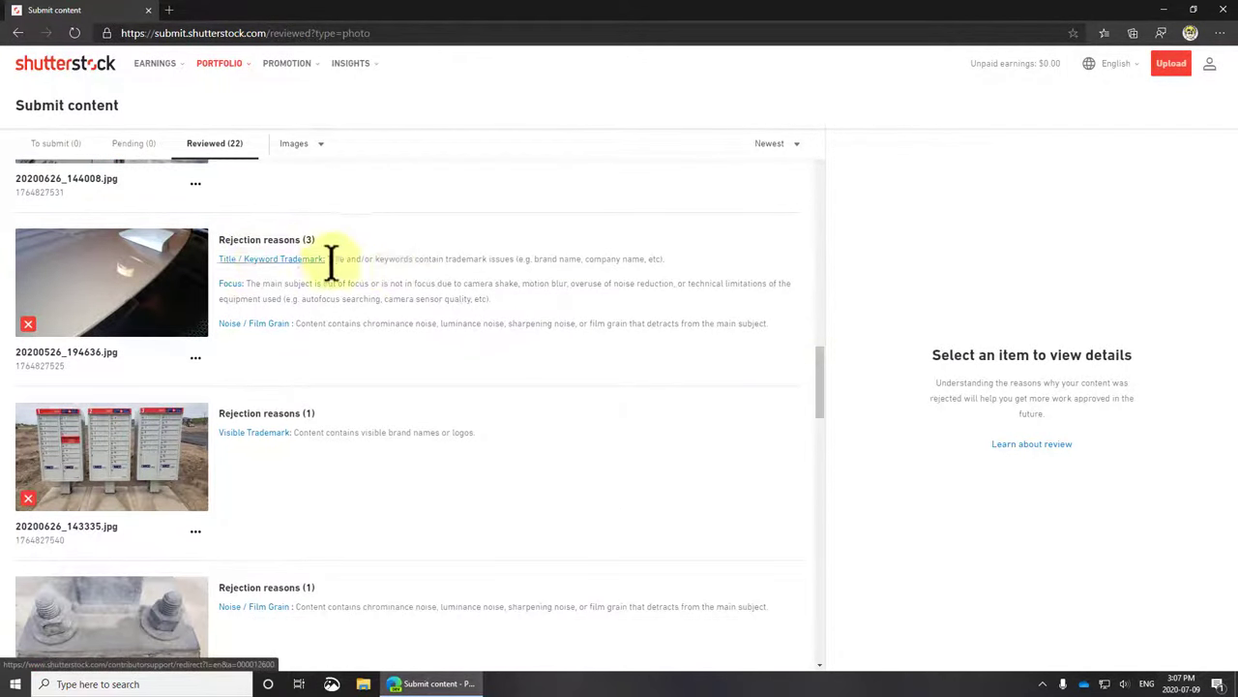
pyautogui.moveTo(334, 260); pyautogui.dragTo(473, 267)
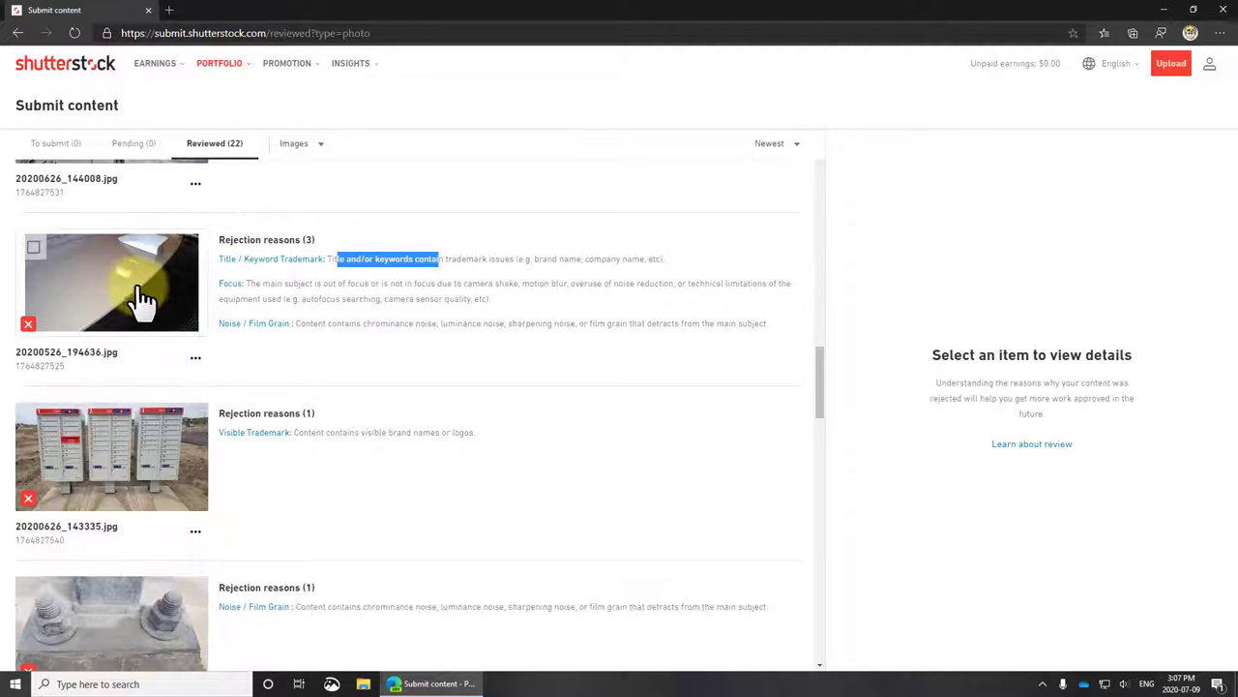
pyautogui.moveTo(822, 370); pyautogui.dragTo(822, 391)
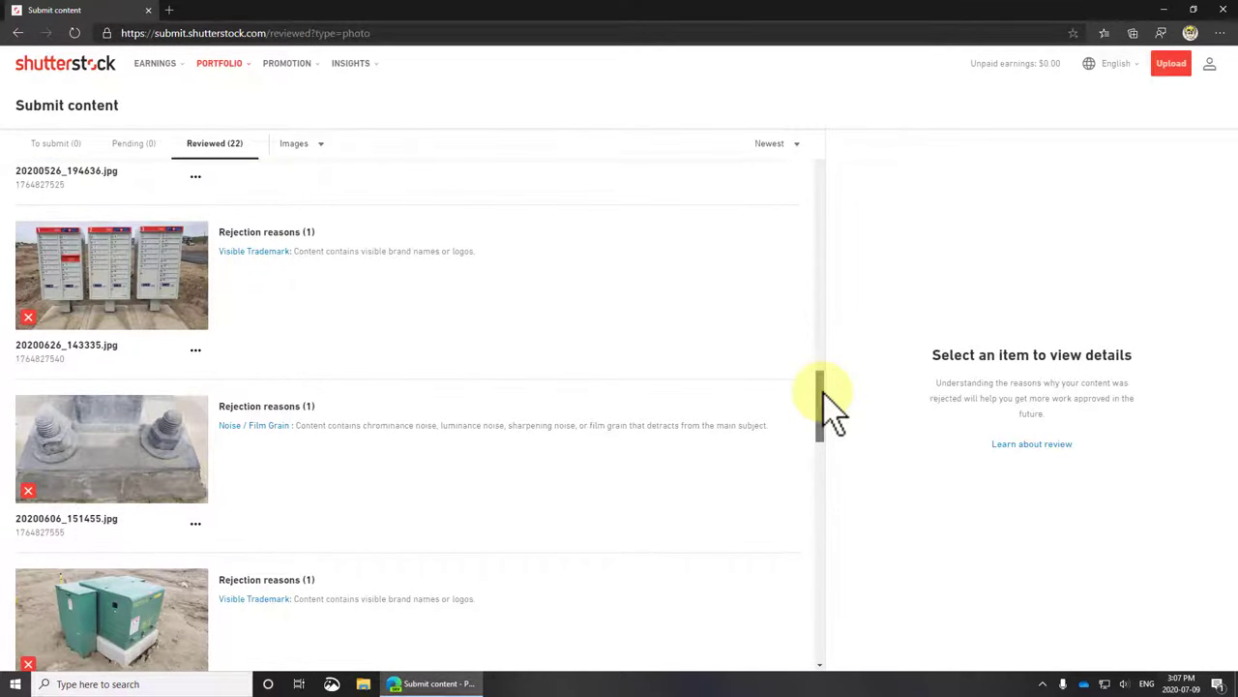
pyautogui.moveTo(825, 395); pyautogui.dragTo(824, 426)
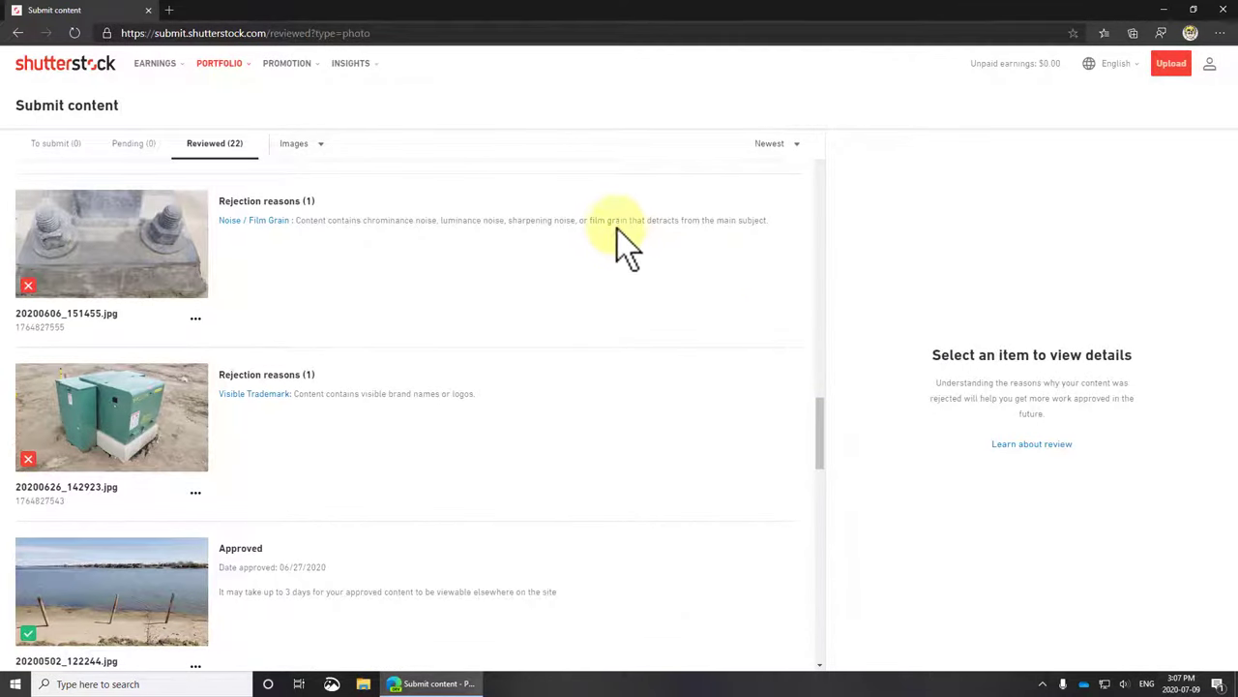
pyautogui.moveTo(612, 220); pyautogui.dragTo(711, 220)
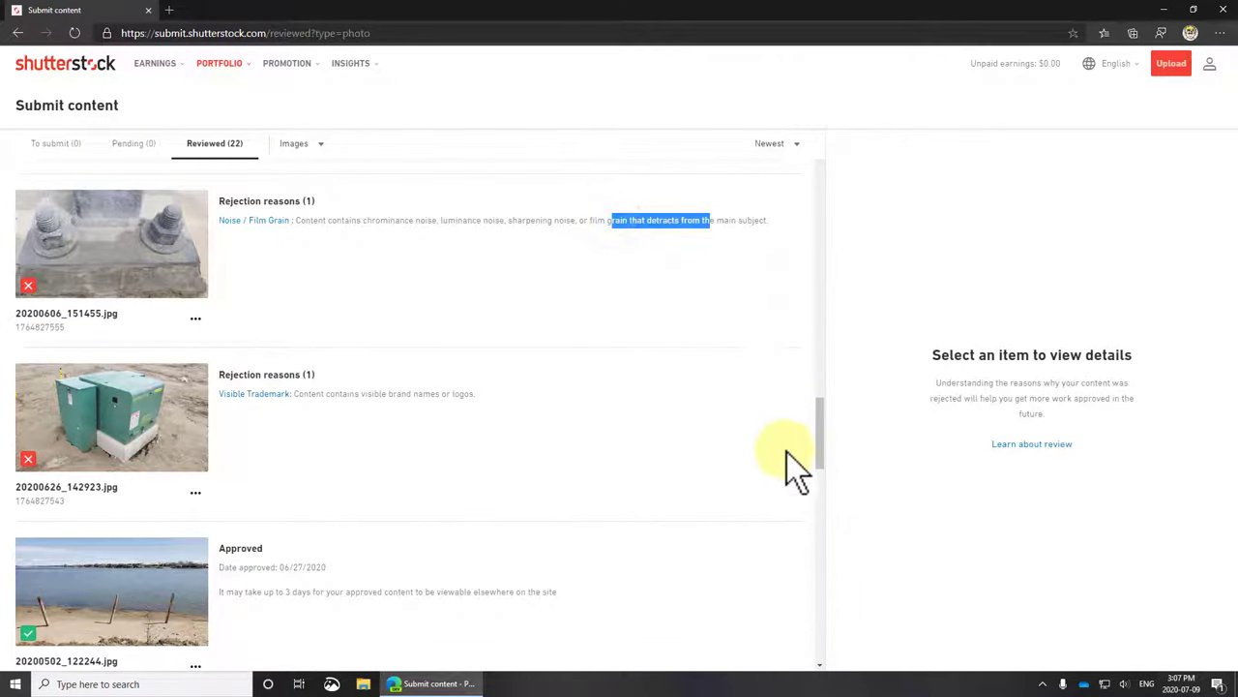
pyautogui.moveTo(817, 434); pyautogui.dragTo(820, 442)
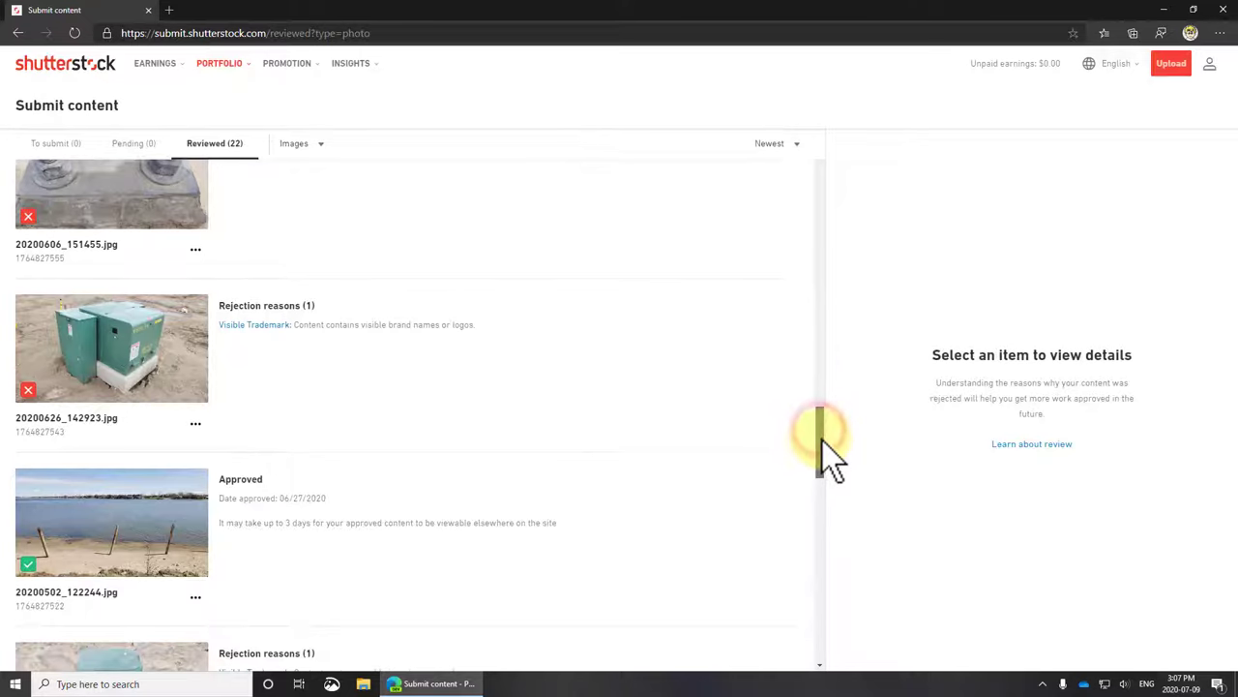
pyautogui.click(153, 356)
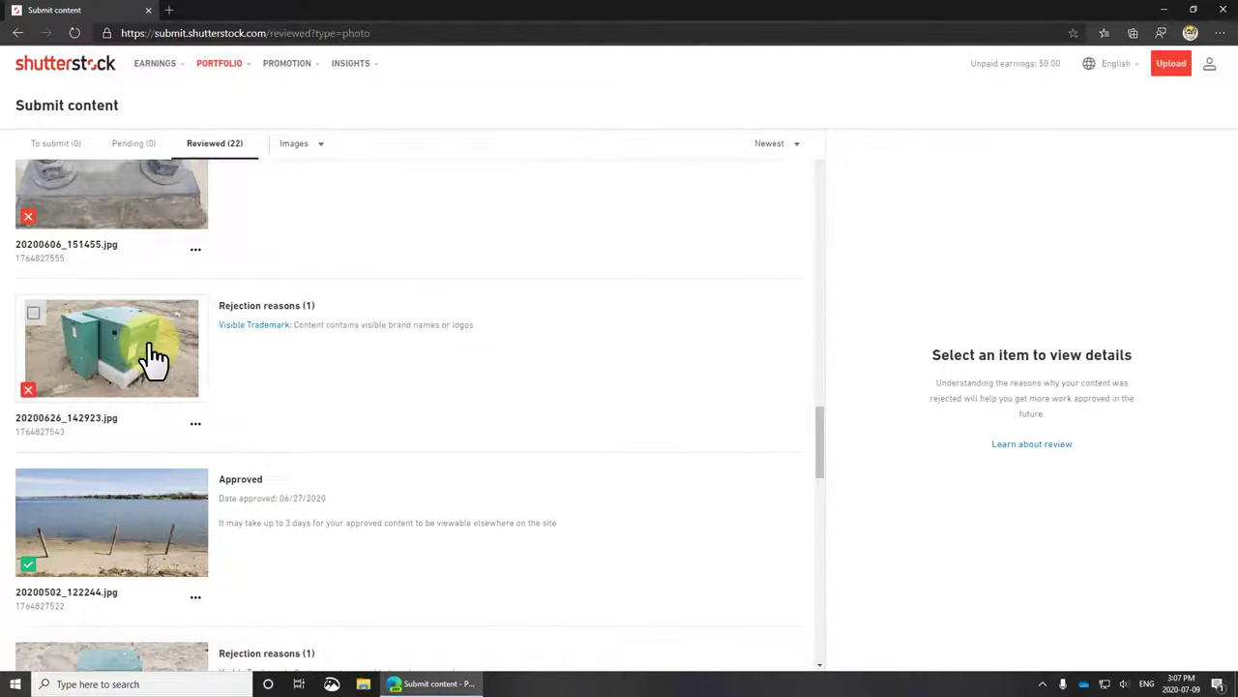
pyautogui.click(821, 427)
pyautogui.moveTo(822, 428); pyautogui.dragTo(830, 481)
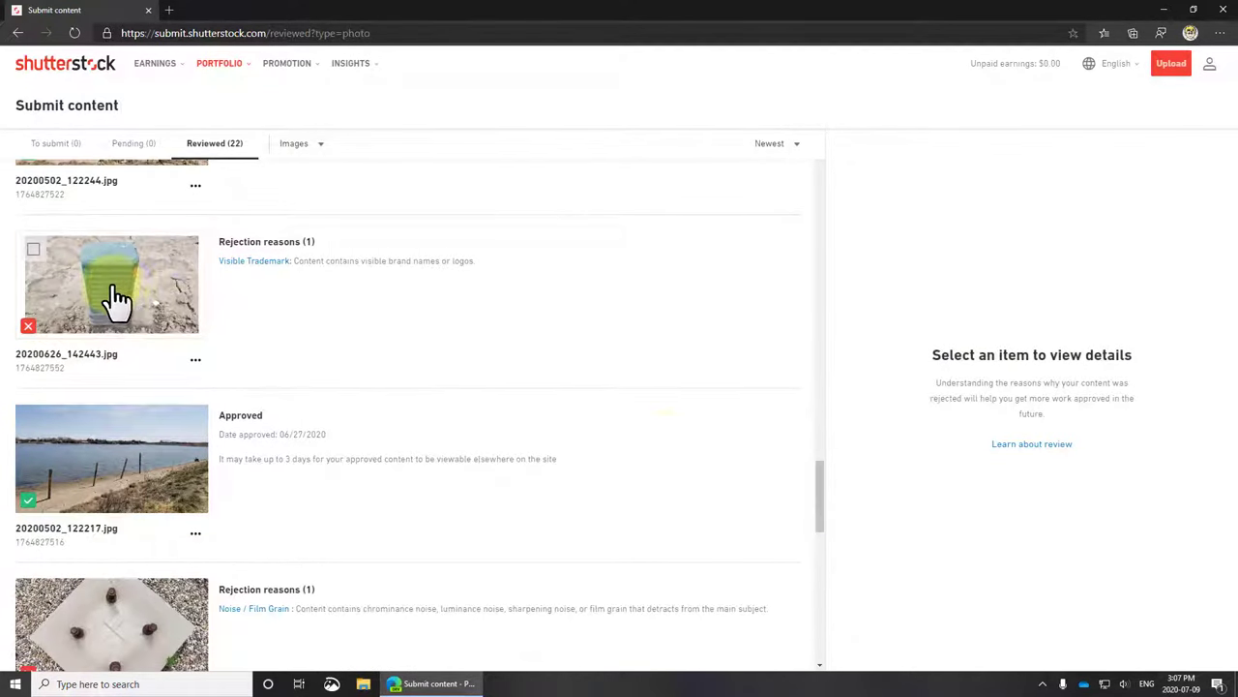
pyautogui.click(248, 288)
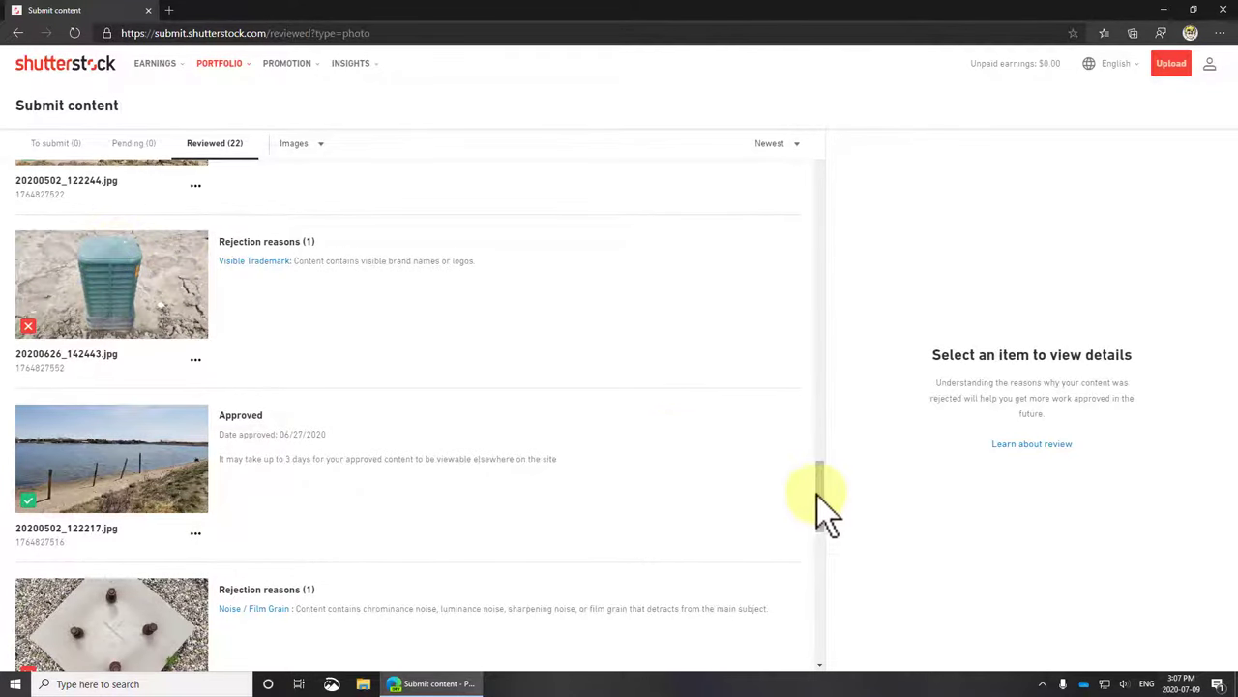
pyautogui.moveTo(818, 493); pyautogui.dragTo(823, 528)
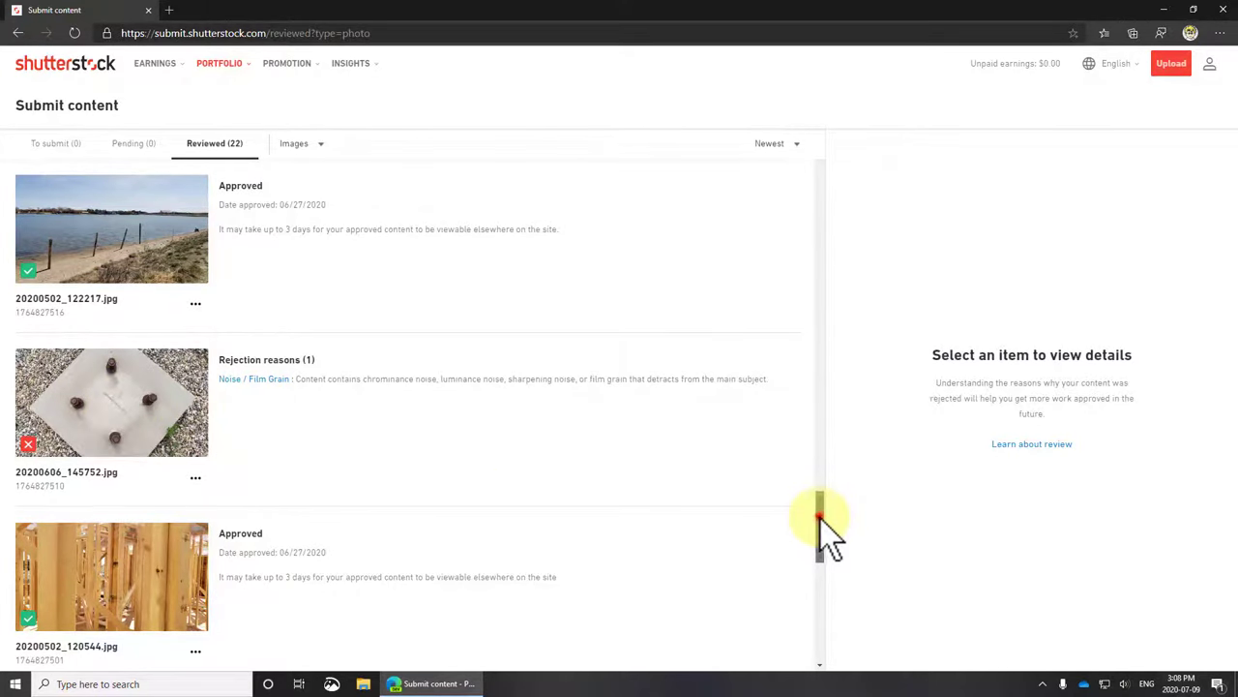
pyautogui.moveTo(820, 518); pyautogui.dragTo(838, 630)
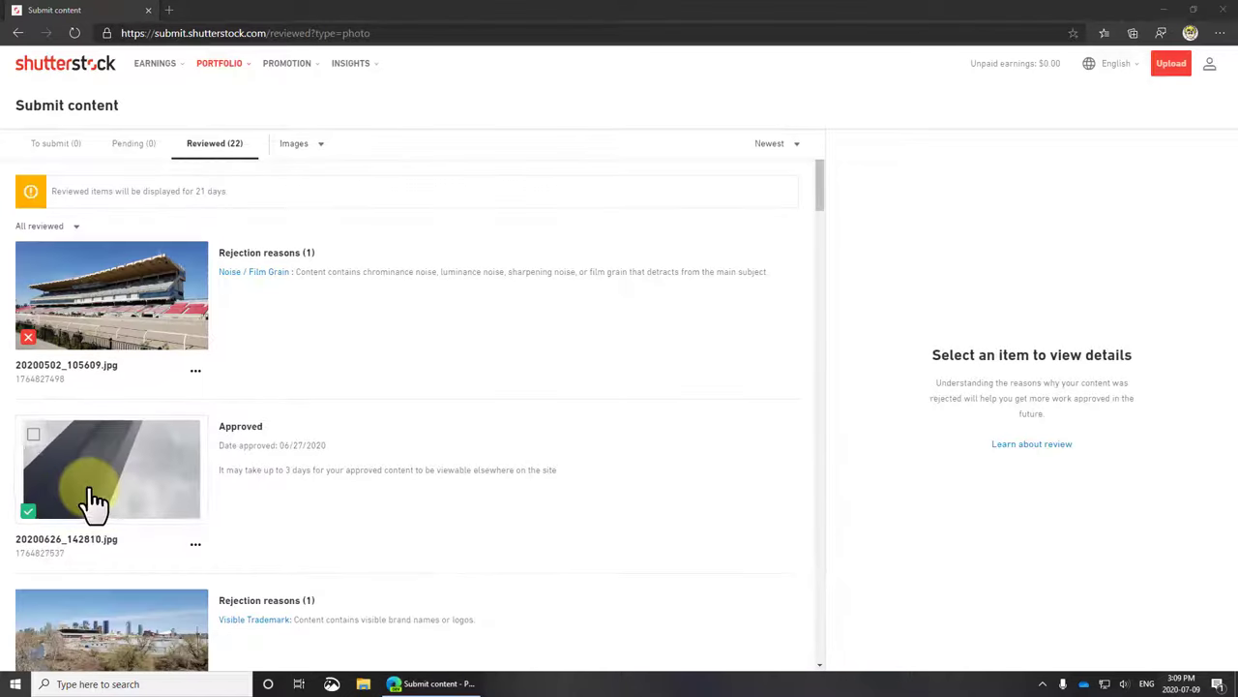
# View approved photo 20200626_142810.jpg, then reload Portfolio > Reviewed Content.
pyautogui.click(88, 497)
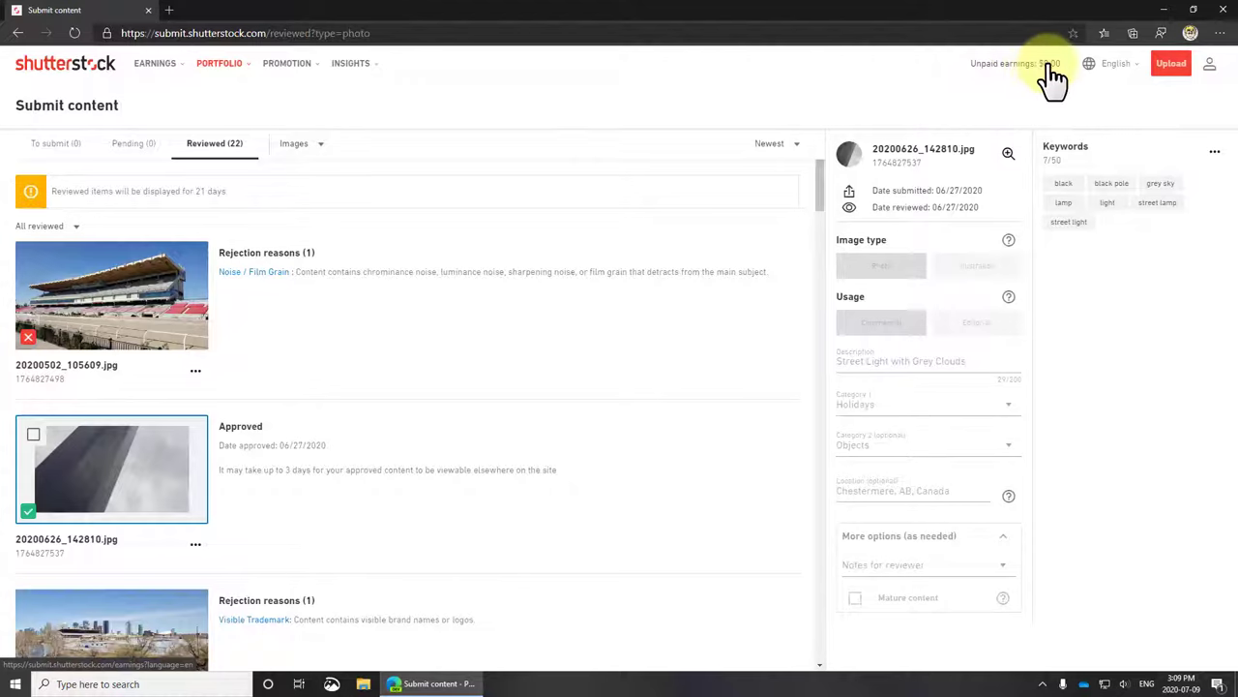
pyautogui.moveTo(234, 67)
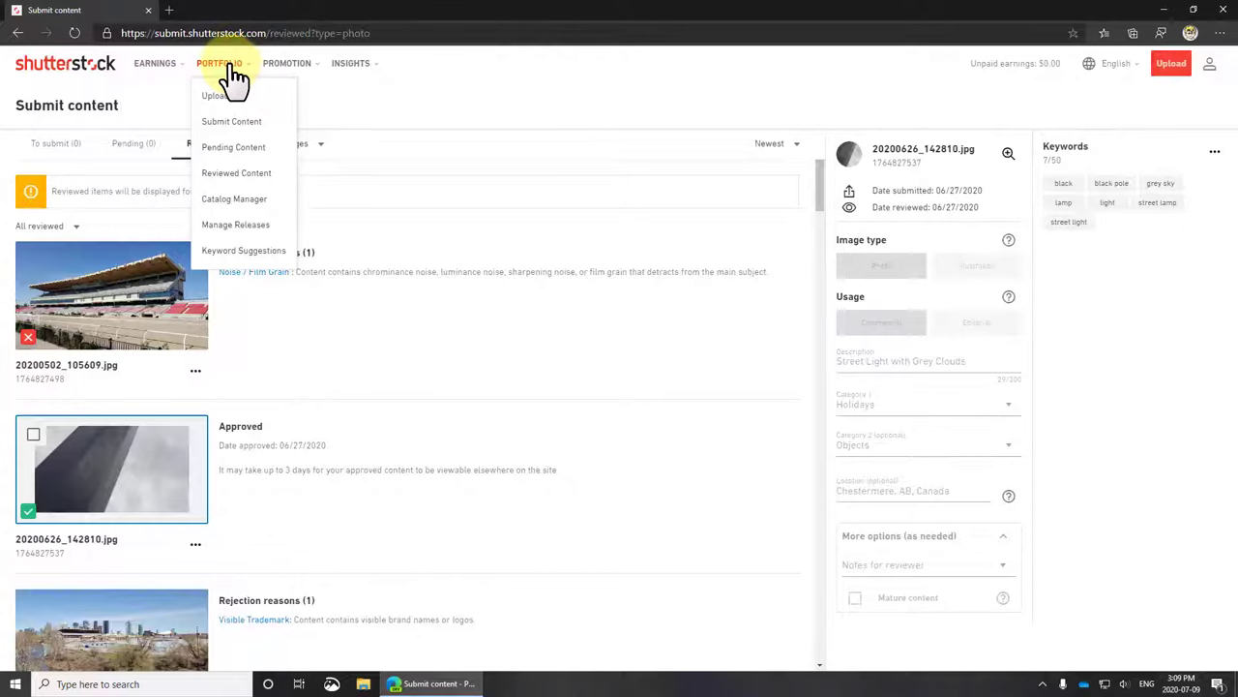
pyautogui.click(247, 175)
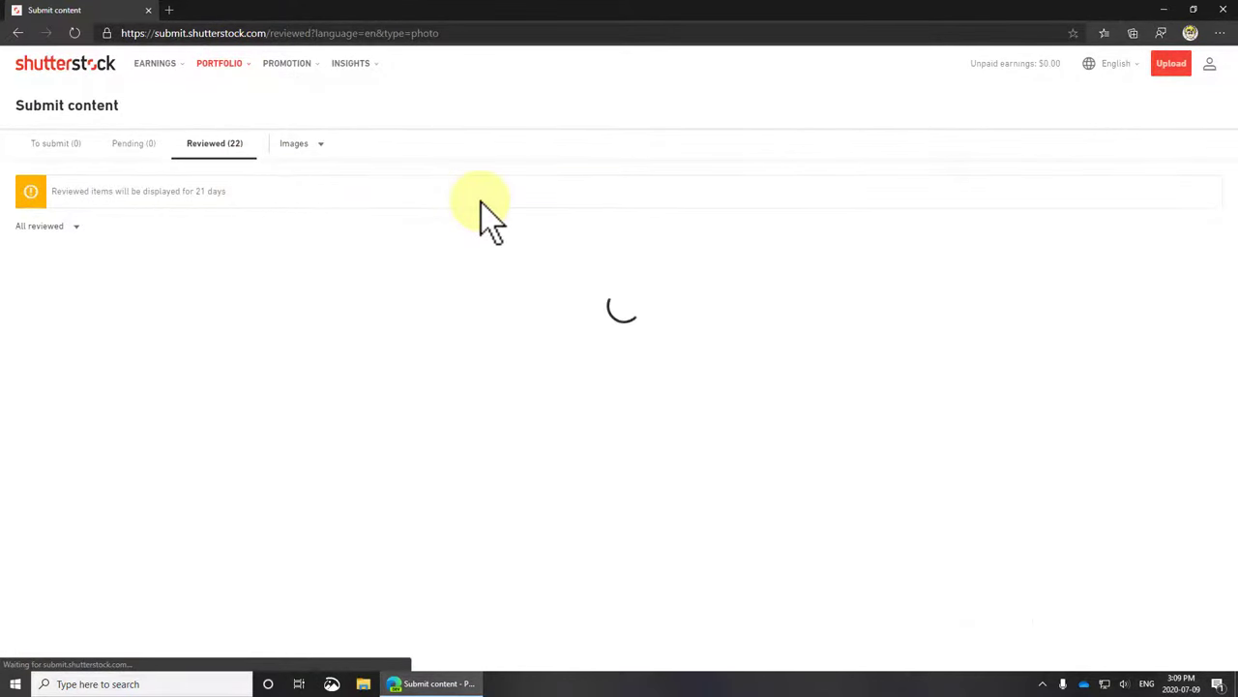
# Browse the 11 approved images in Catalog Manager, then open Insights > Top Performers.
pyautogui.moveTo(241, 62)
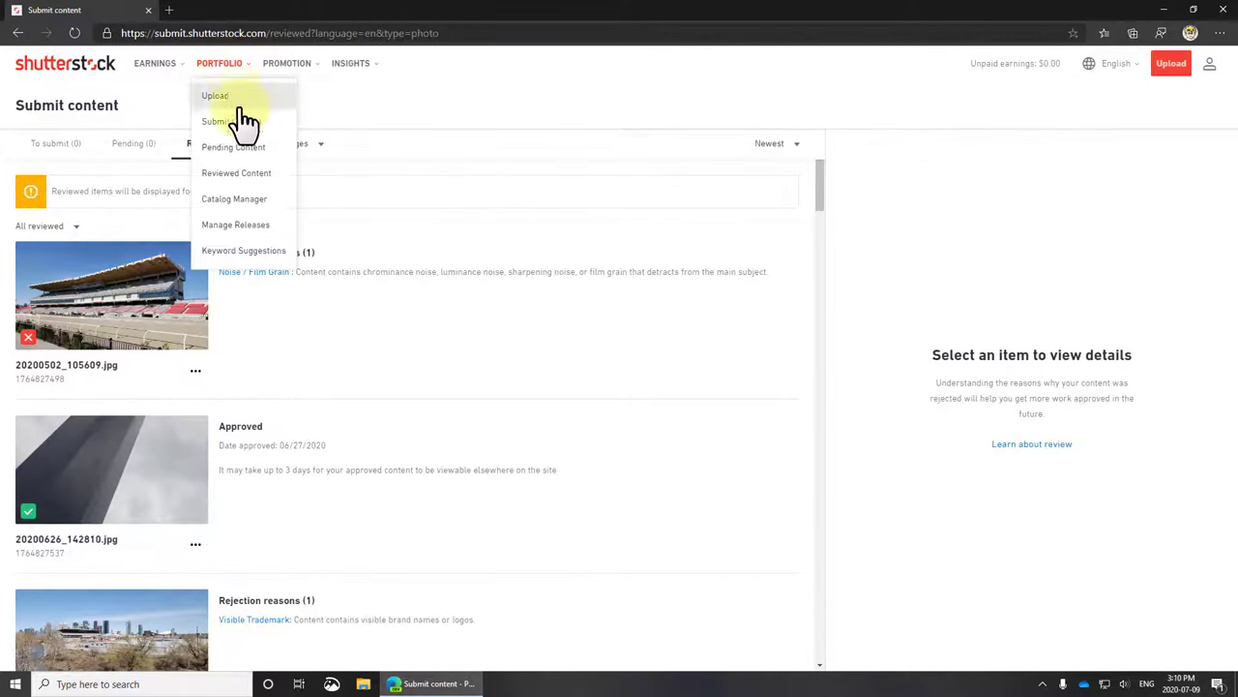
pyautogui.click(250, 199)
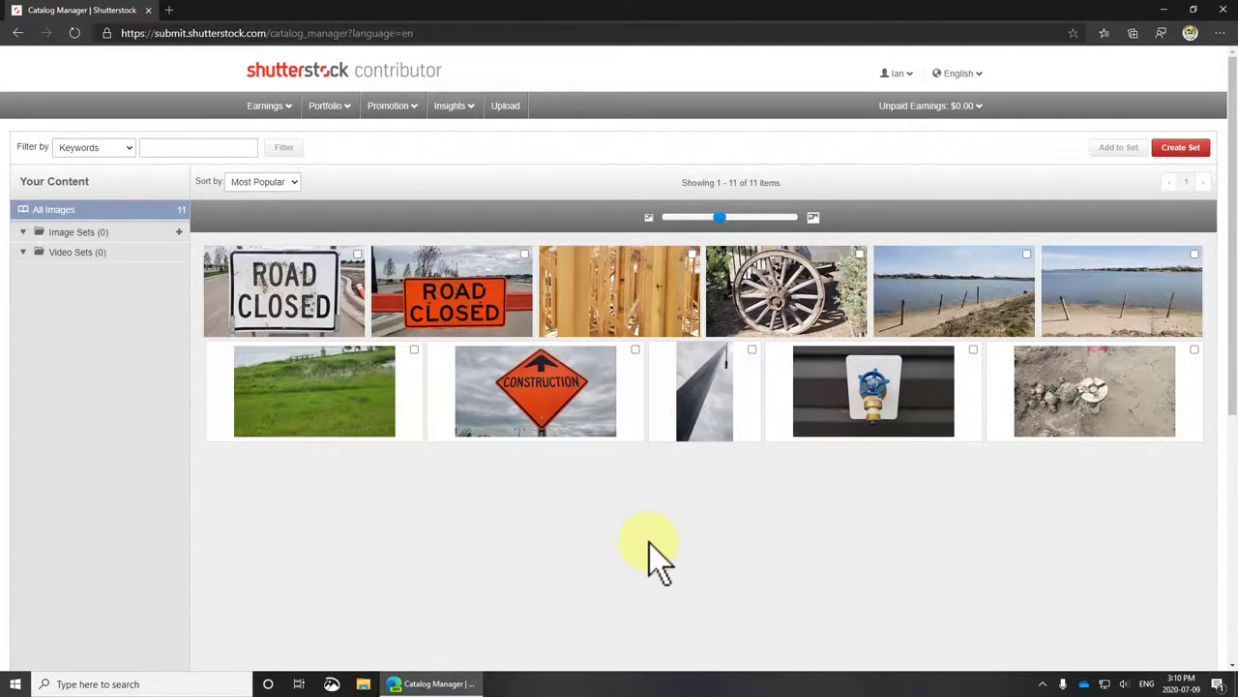
pyautogui.scroll(-3, 649, 547)
pyautogui.scroll(3, 651, 543)
pyautogui.moveTo(468, 108)
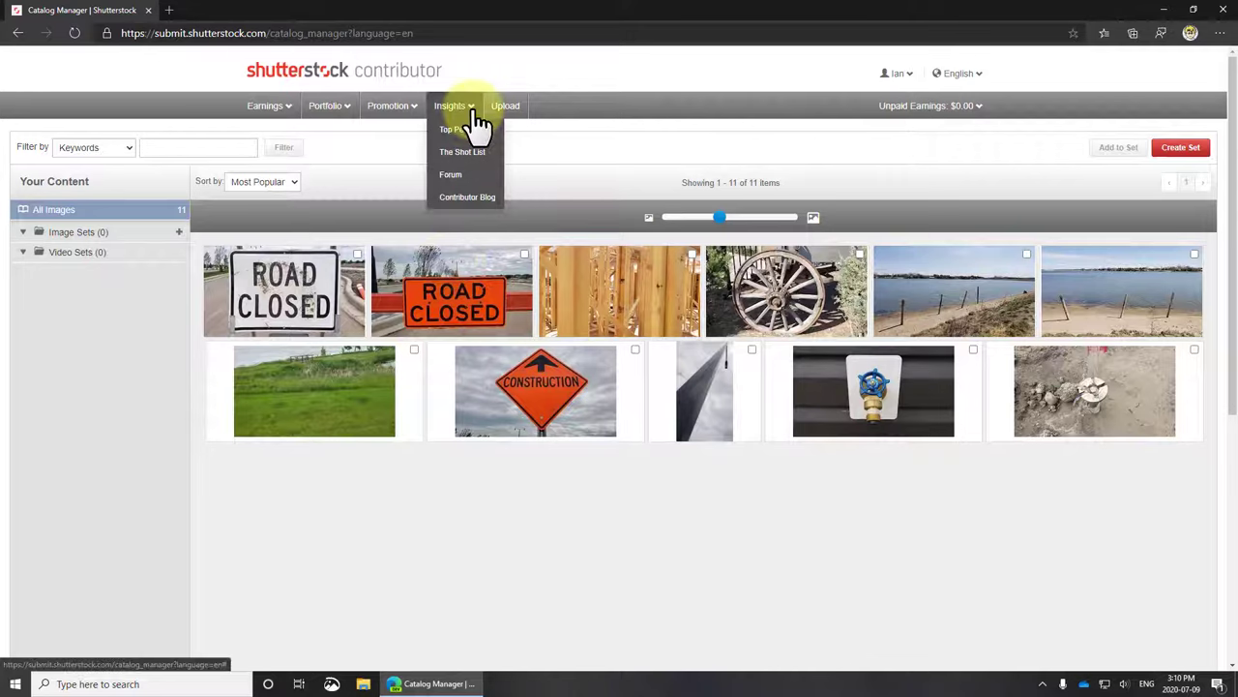
pyautogui.click(477, 136)
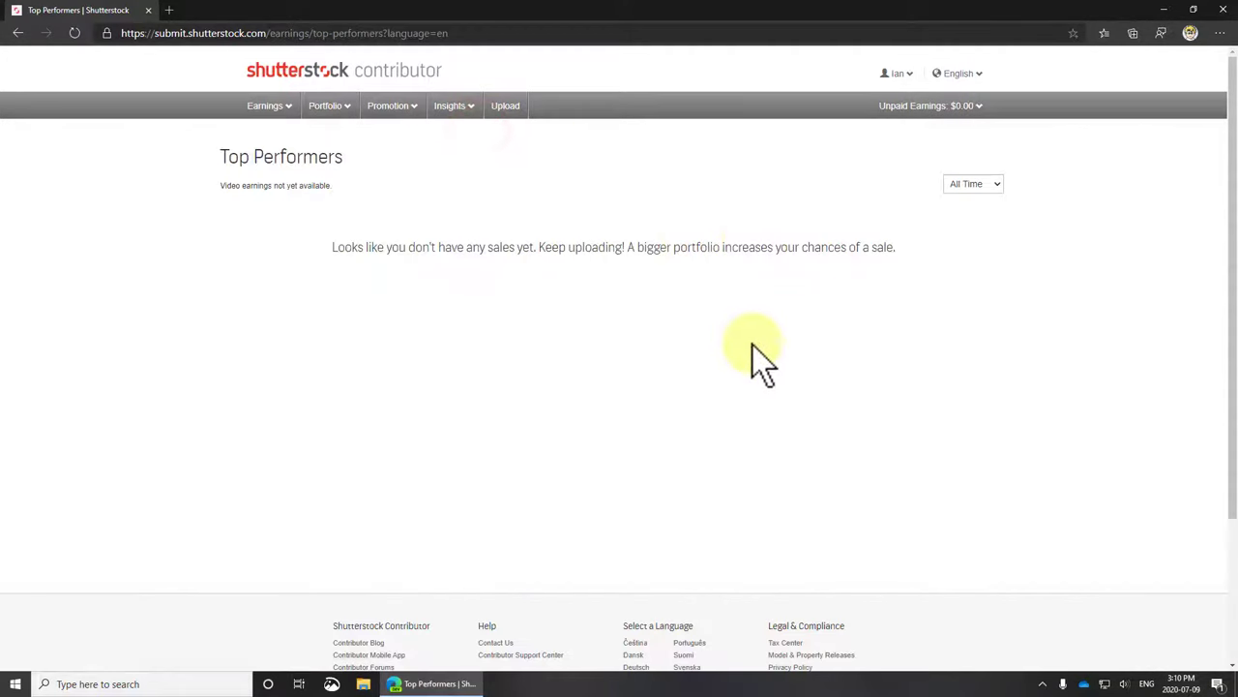
pyautogui.click(474, 118)
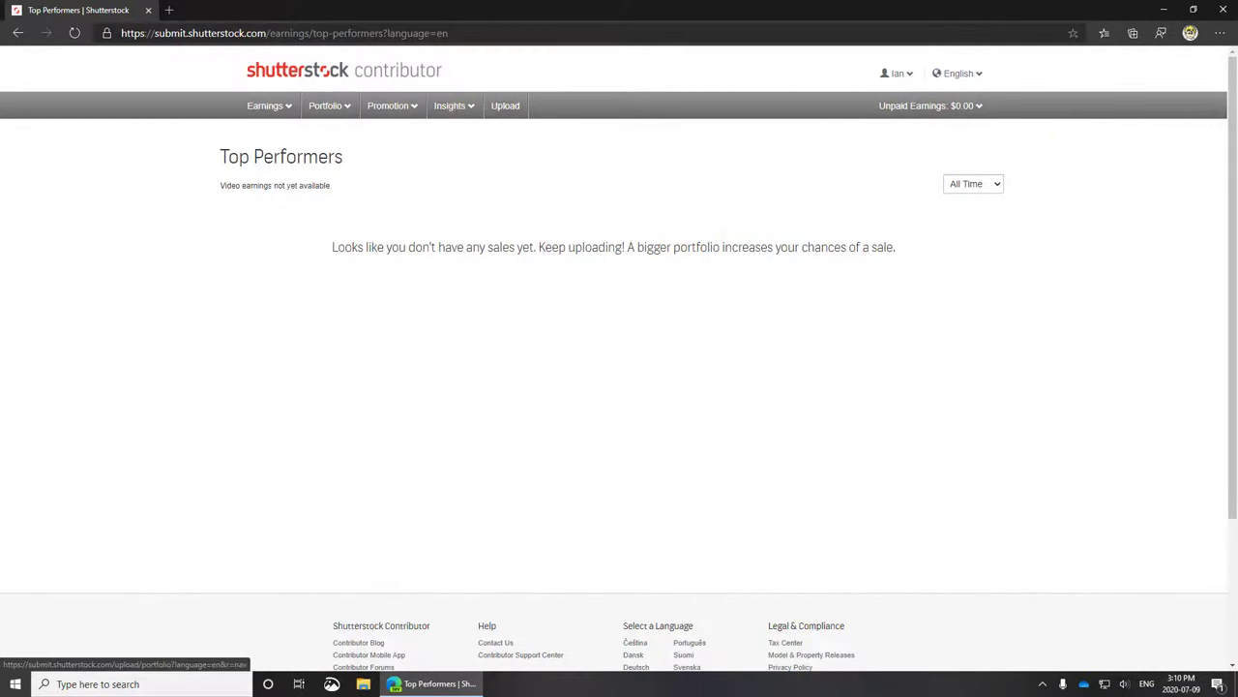